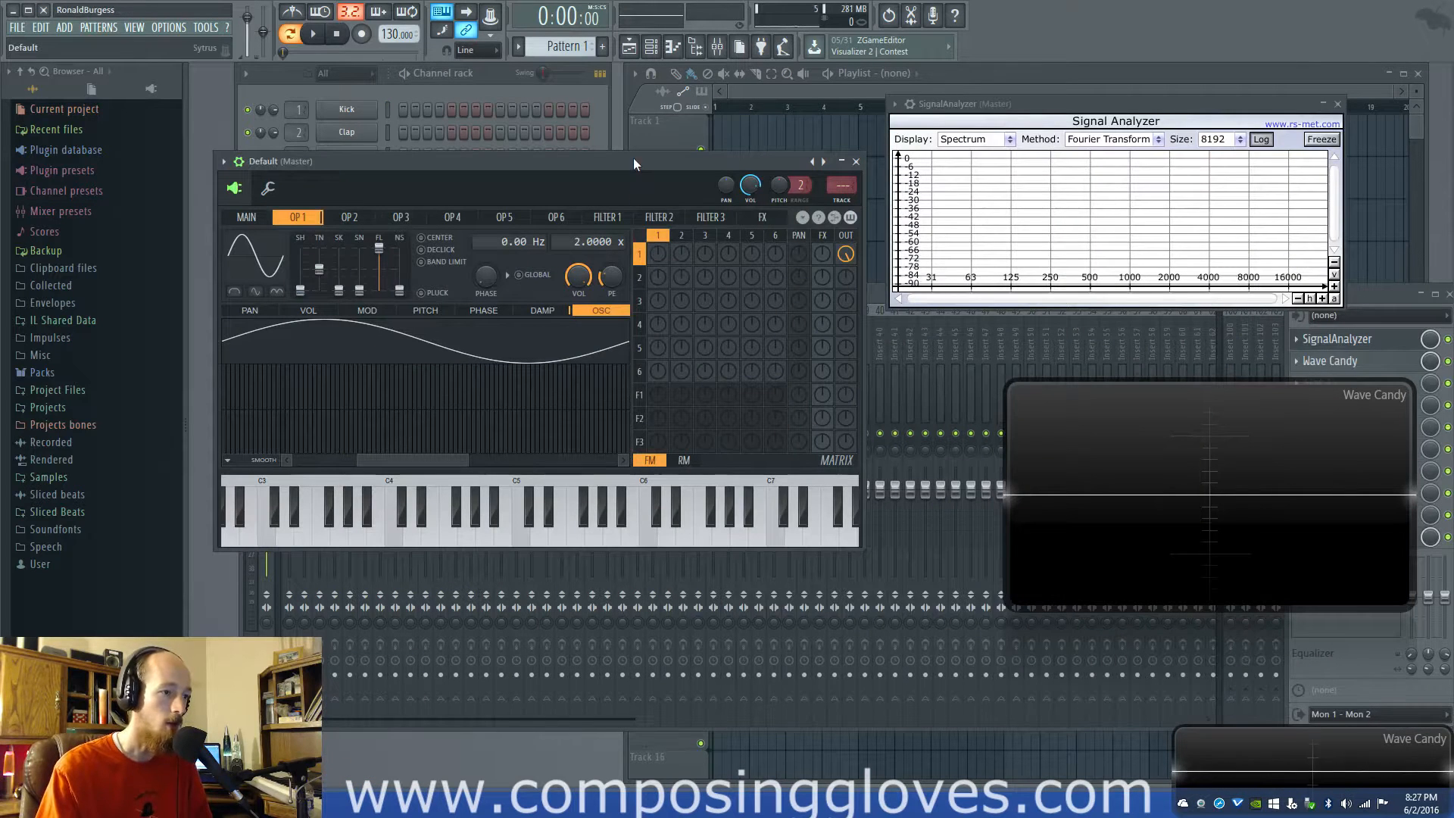
# Move the Sytrus window slightly up and set operator 2's frequency ratio to 0.0040
pyautogui.moveTo(631, 159); pyautogui.dragTo(695, 118)
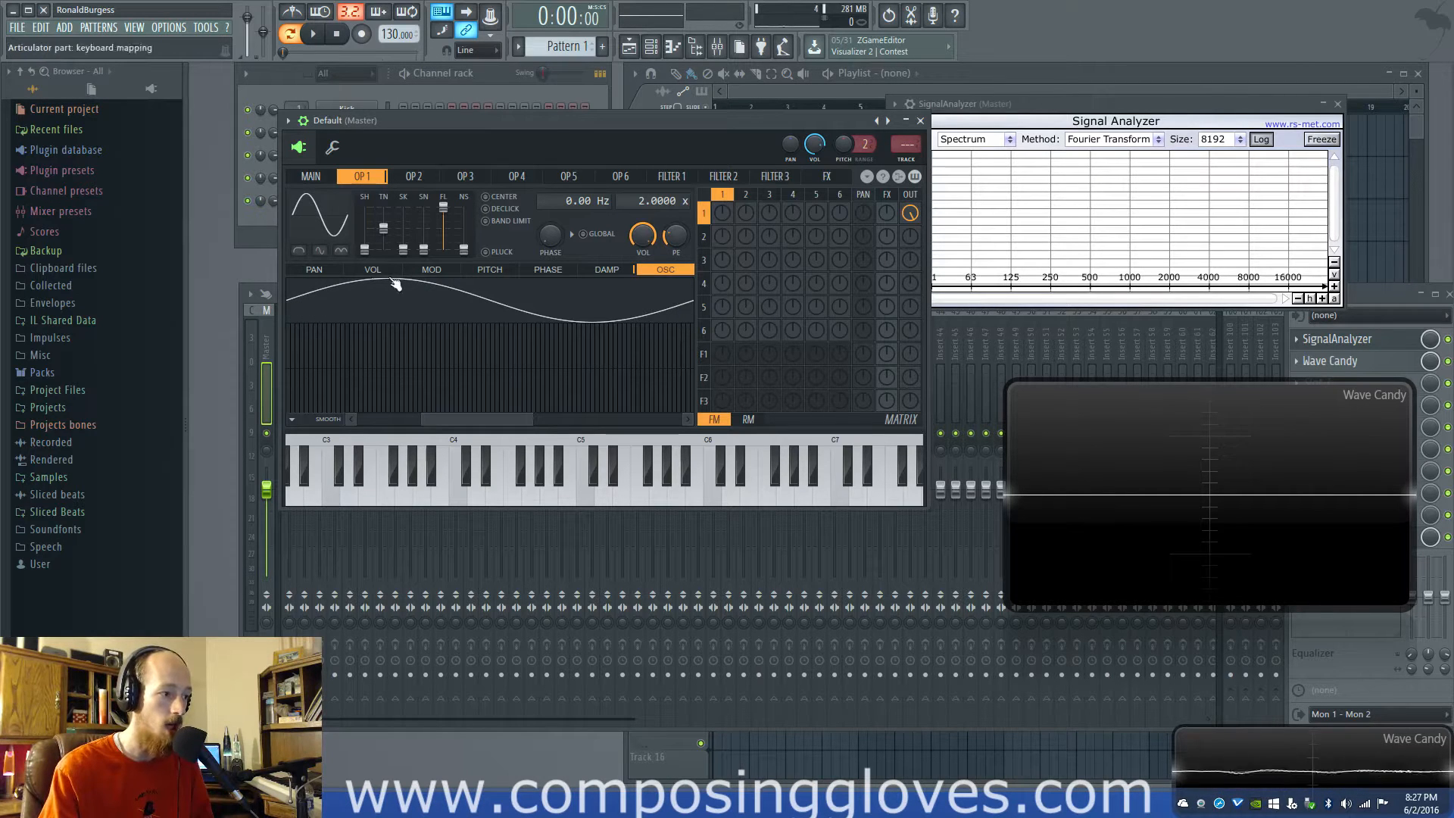
pyautogui.click(746, 198)
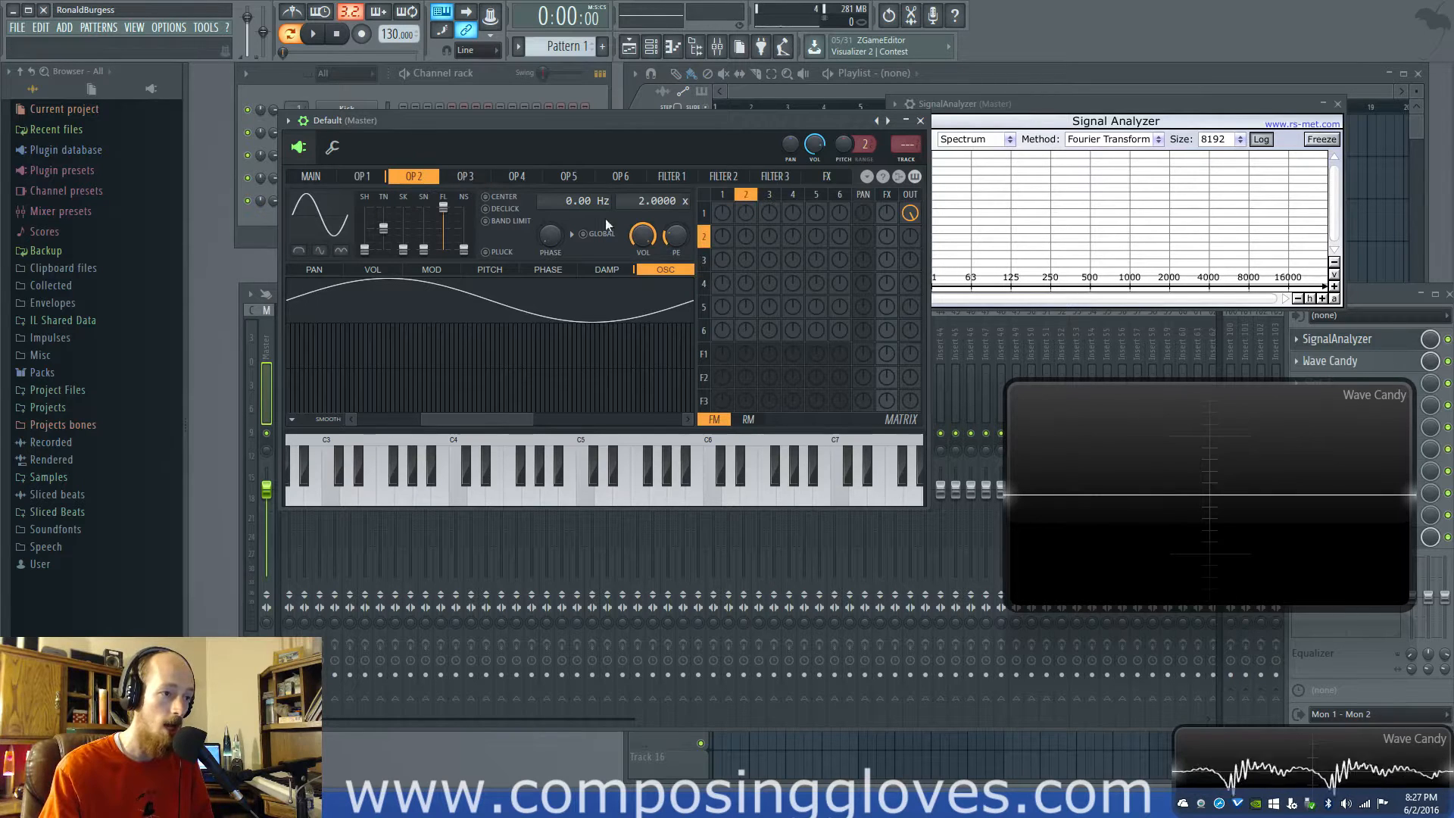
pyautogui.click(722, 198)
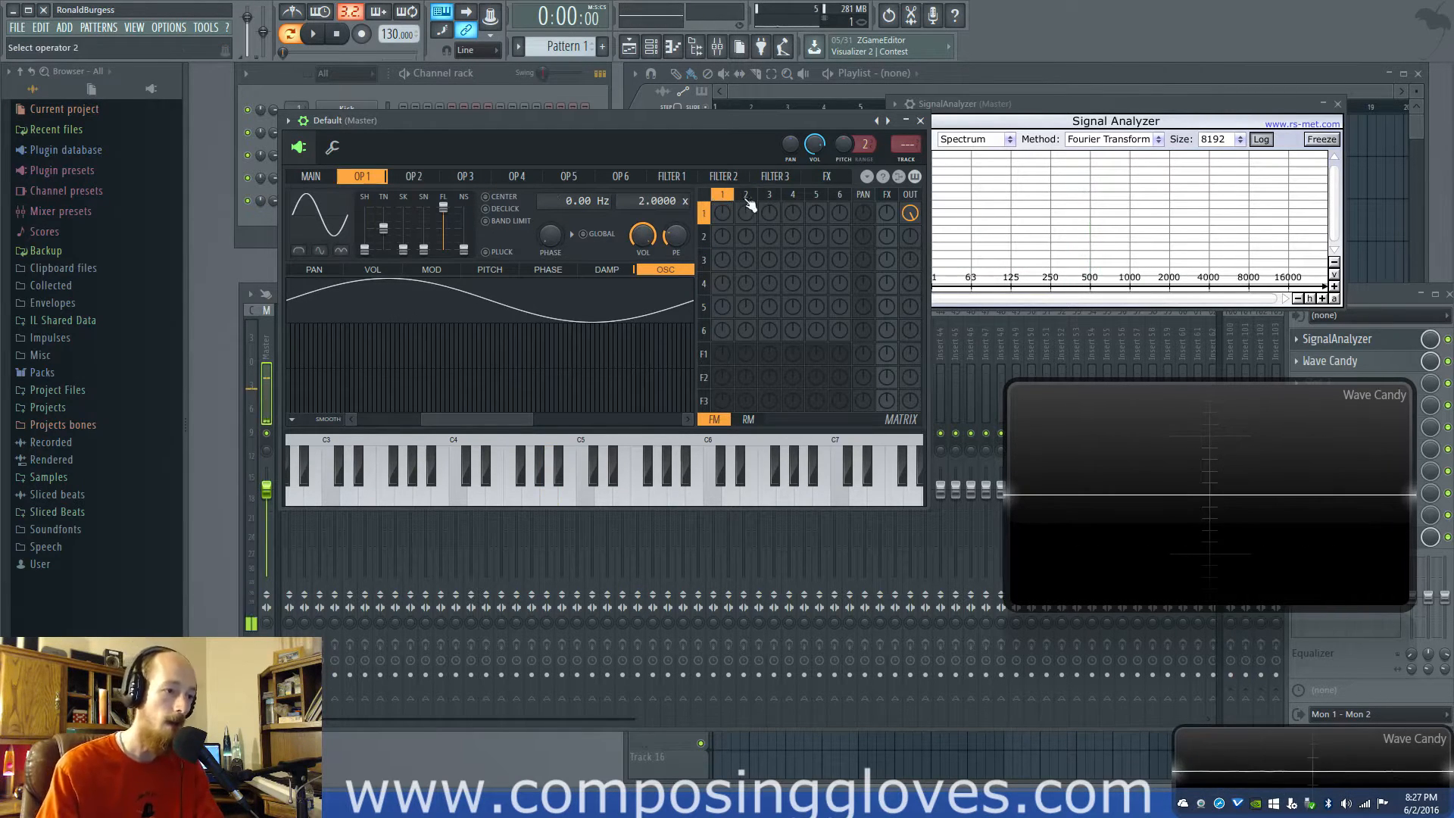
pyautogui.click(746, 197)
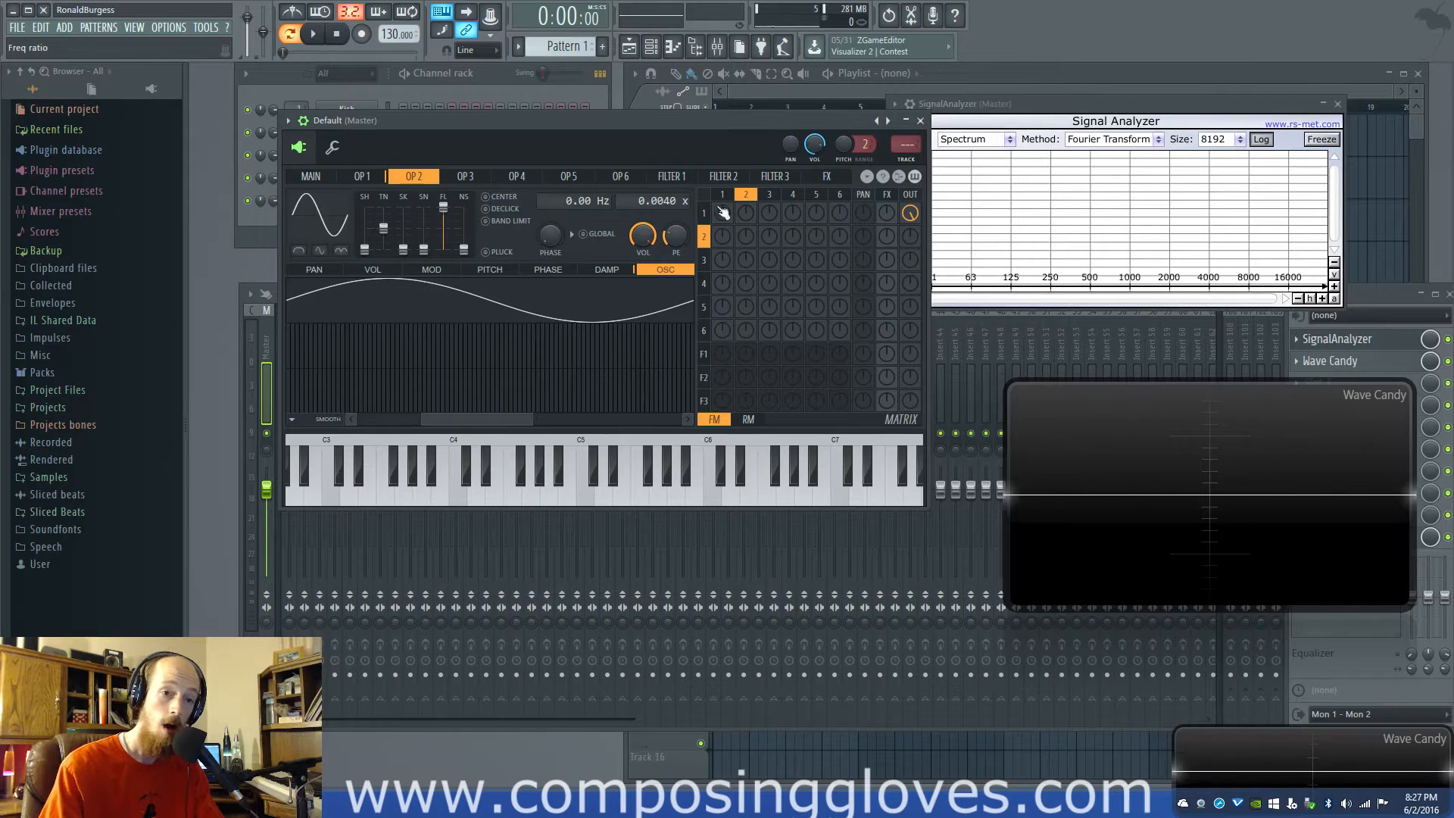
# Send operator 2 directly to the output with operator 1 muted to hear it alone, and restore operator 1 as the only output
pyautogui.moveTo(909, 240); pyautogui.dragTo(910, 166)
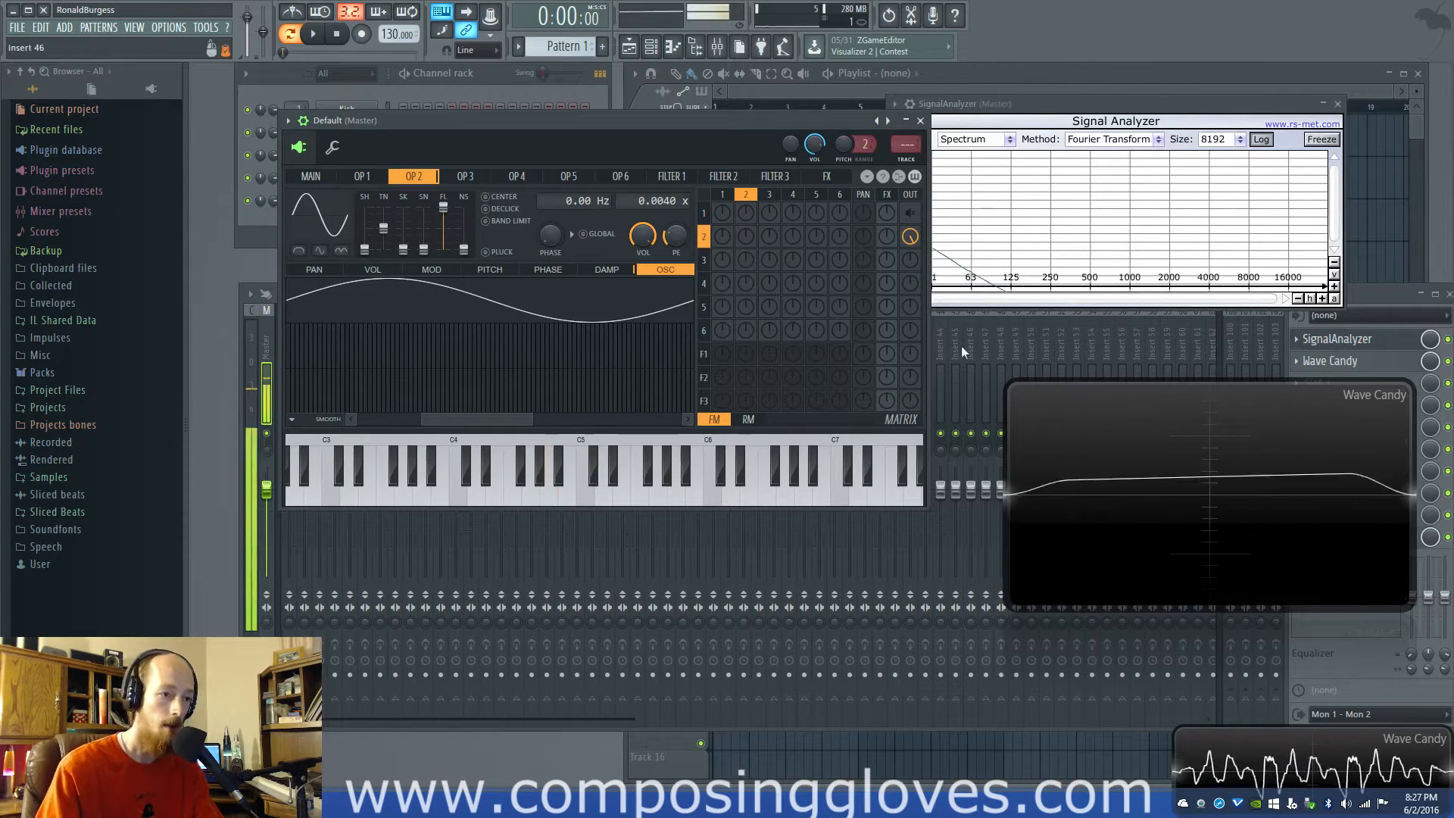
pyautogui.moveTo(910, 240); pyautogui.dragTo(910, 294)
pyautogui.rightClick(914, 217)
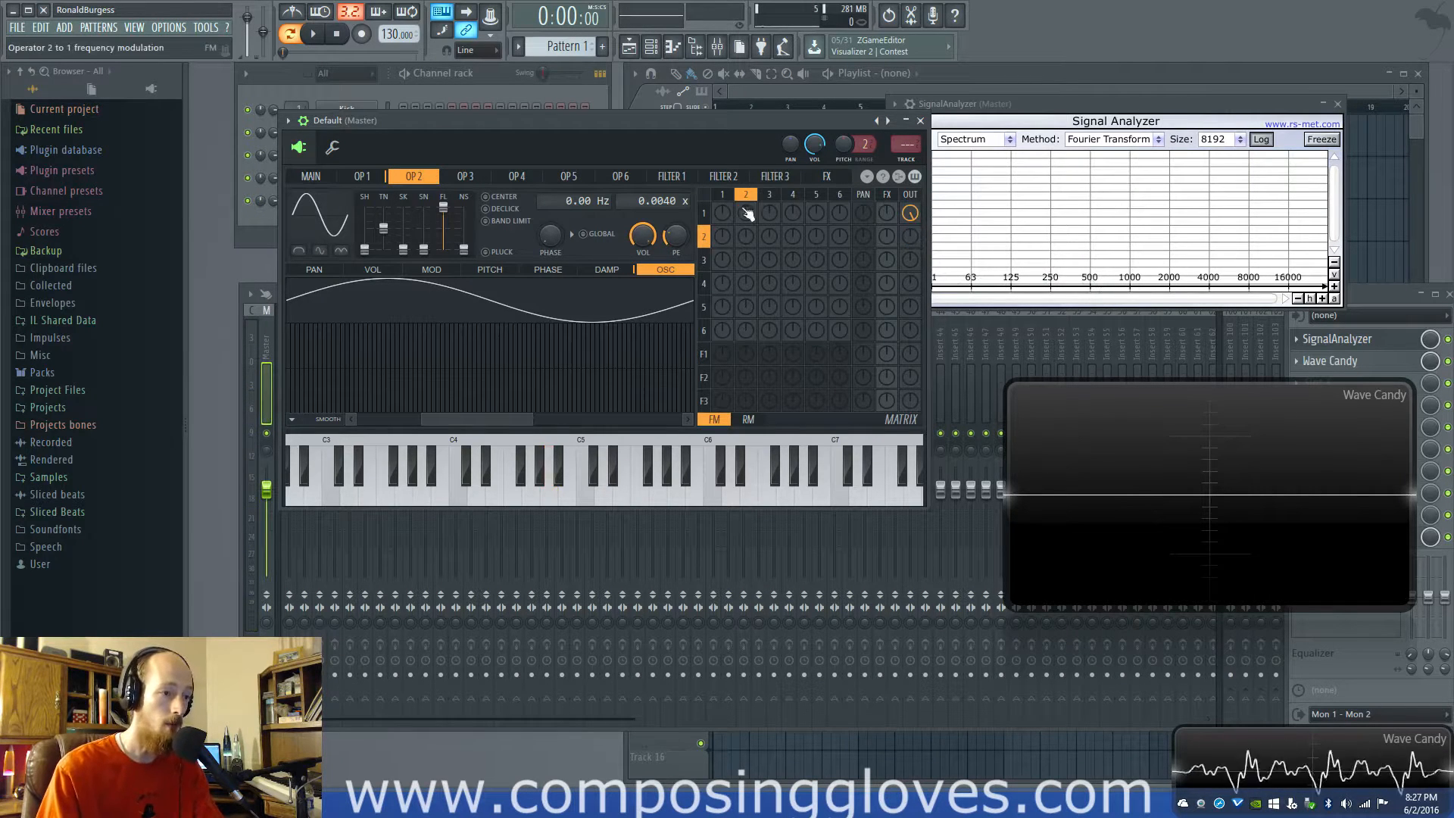
# Frequency-modulate operator 1 with operator 2, and modulate operator 2 with operator 3 set to a 0.0040 frequency ratio
pyautogui.click(722, 195)
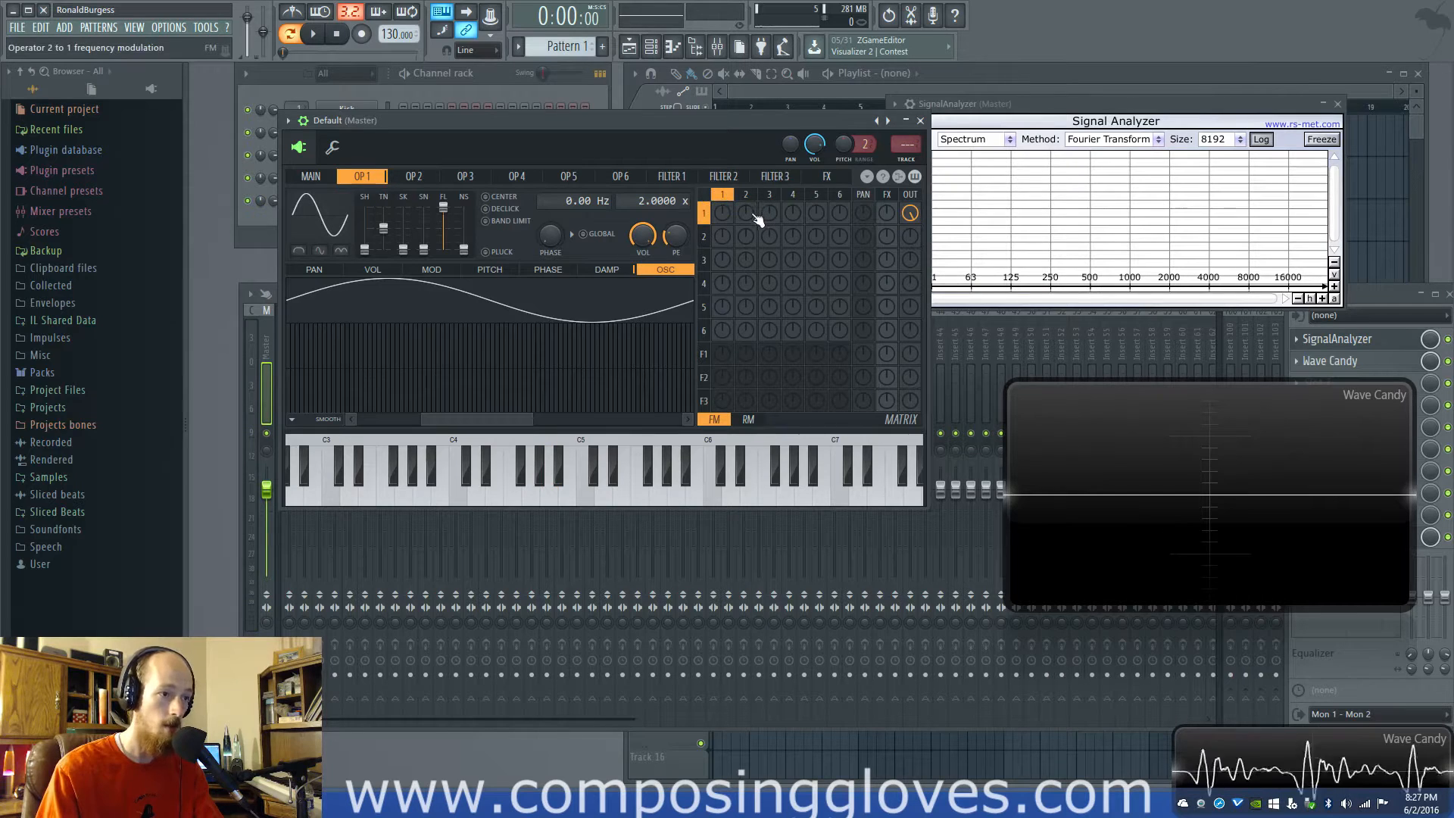
pyautogui.moveTo(749, 216); pyautogui.dragTo(750, 155)
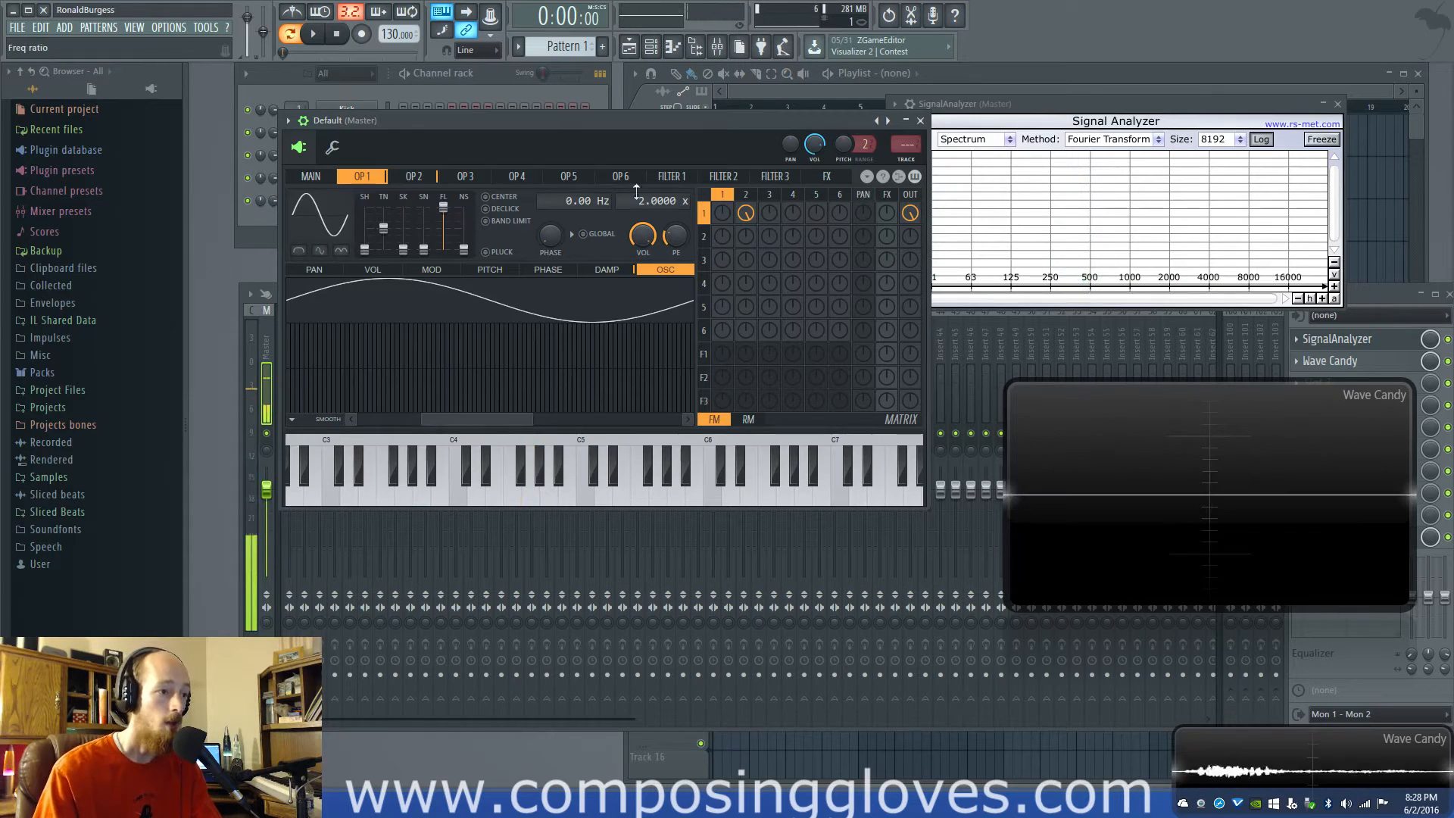
pyautogui.click(744, 194)
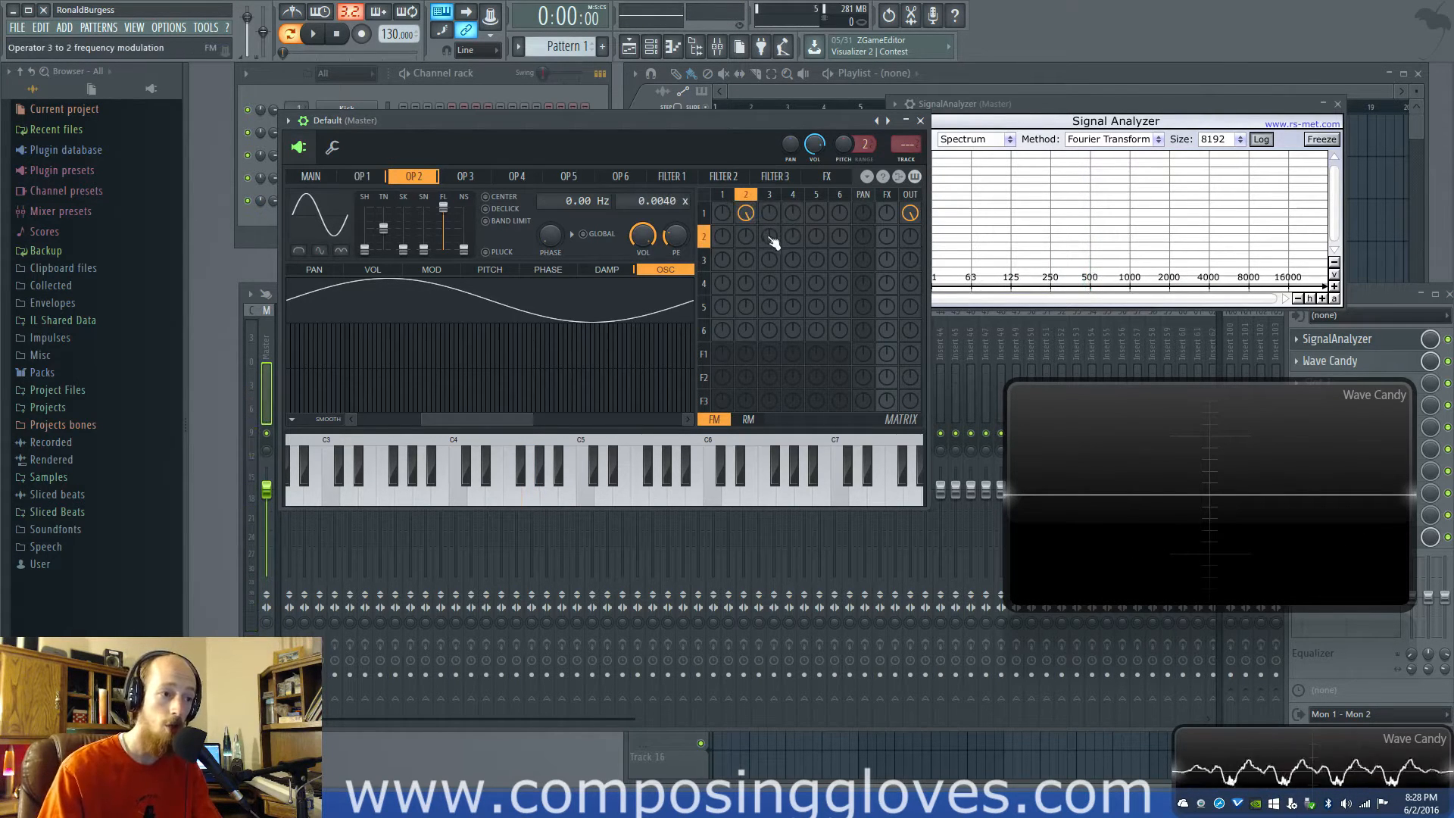
pyautogui.click(771, 197)
pyautogui.moveTo(771, 240); pyautogui.dragTo(762, 185)
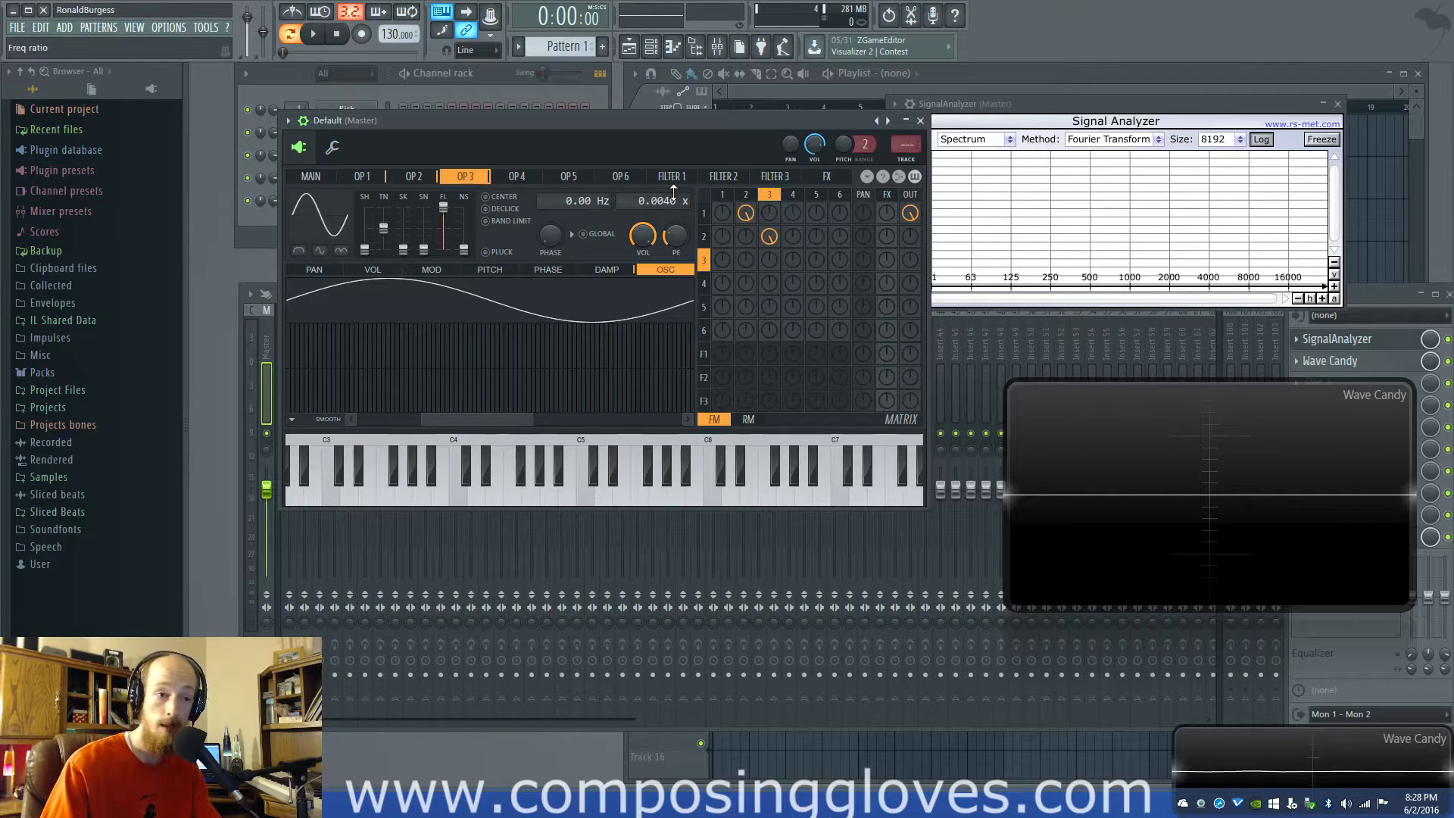
# Mute operator 1's output and both FM routings, and send operator 2 directly to the output
pyautogui.rightClick(912, 213)
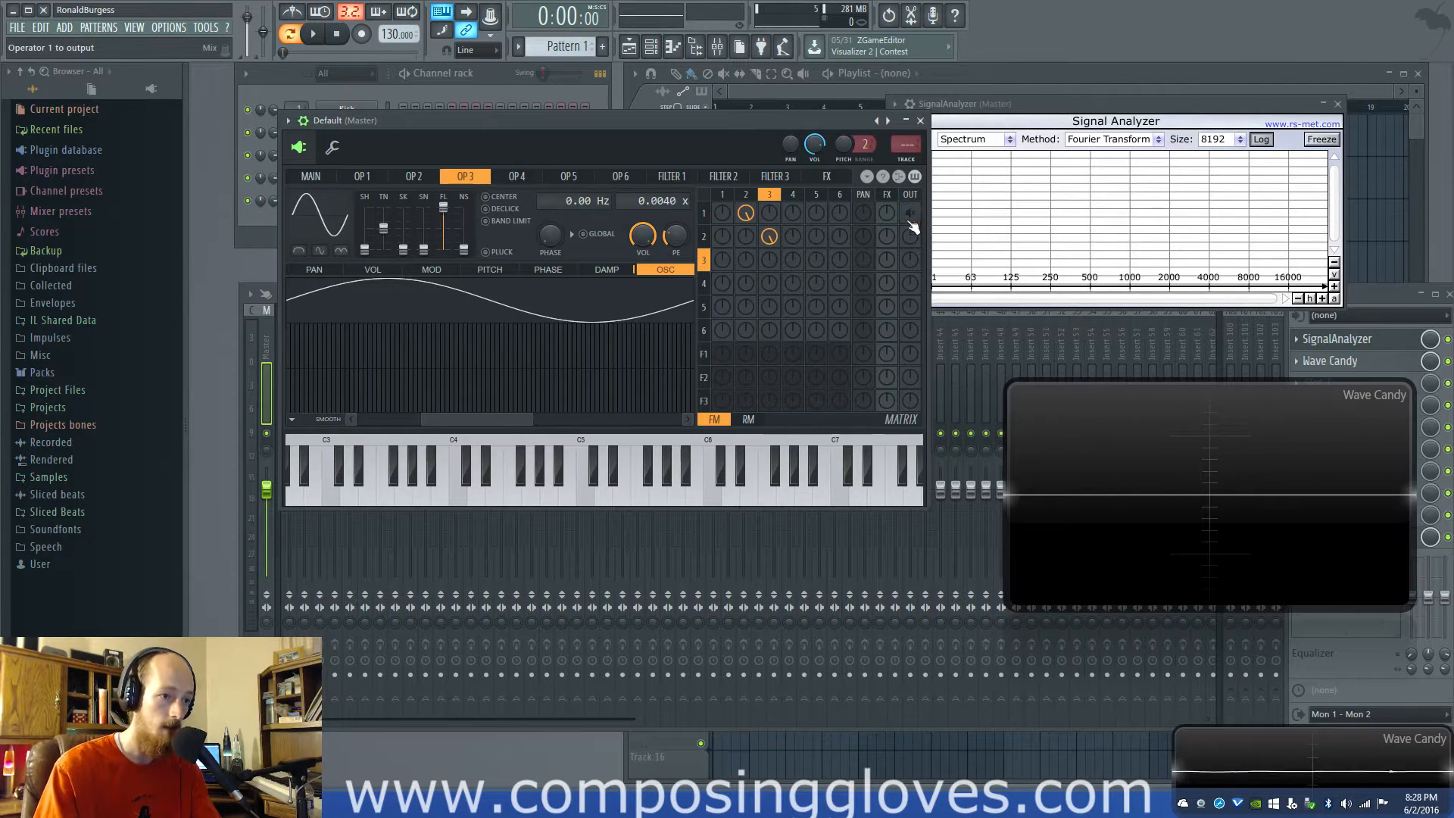
pyautogui.rightClick(770, 237)
pyautogui.rightClick(748, 216)
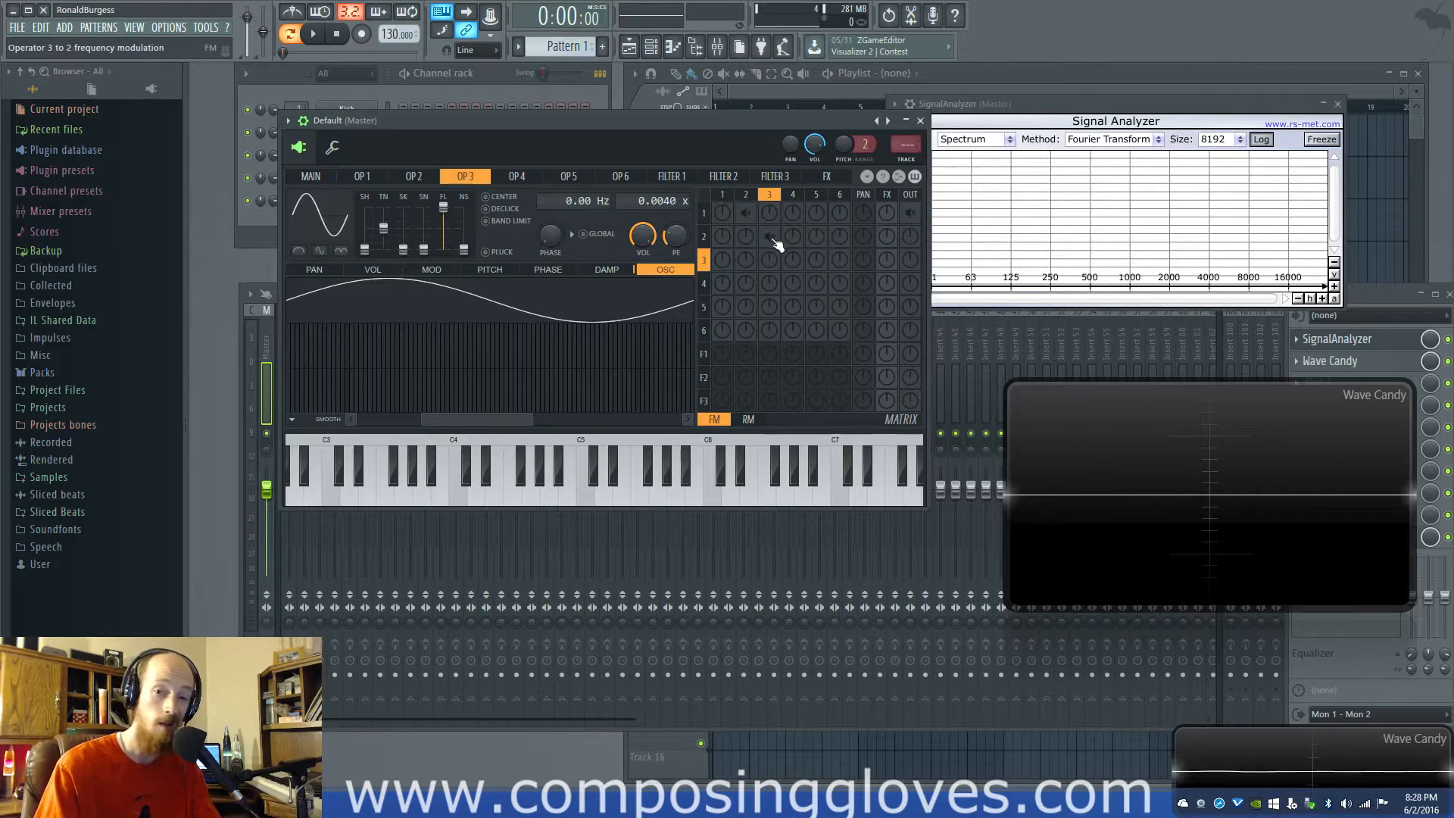
pyautogui.moveTo(910, 237); pyautogui.dragTo(910, 225)
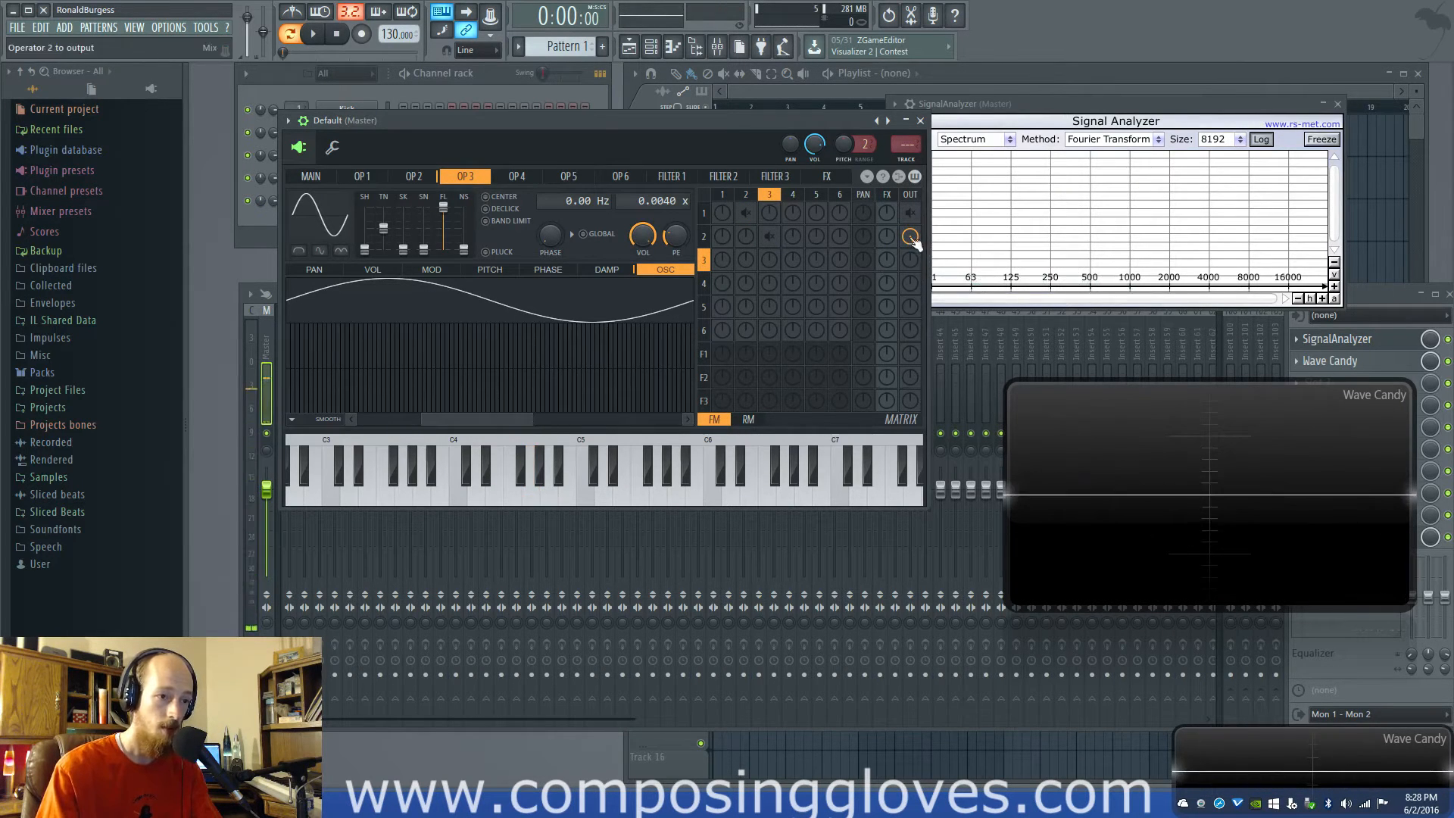
# Turn operator 2's direct output back down and re-enable operator 1's output and both FM routings
pyautogui.moveTo(913, 240); pyautogui.dragTo(911, 291)
pyautogui.rightClick(911, 214)
pyautogui.rightClick(768, 236)
pyautogui.rightClick(745, 213)
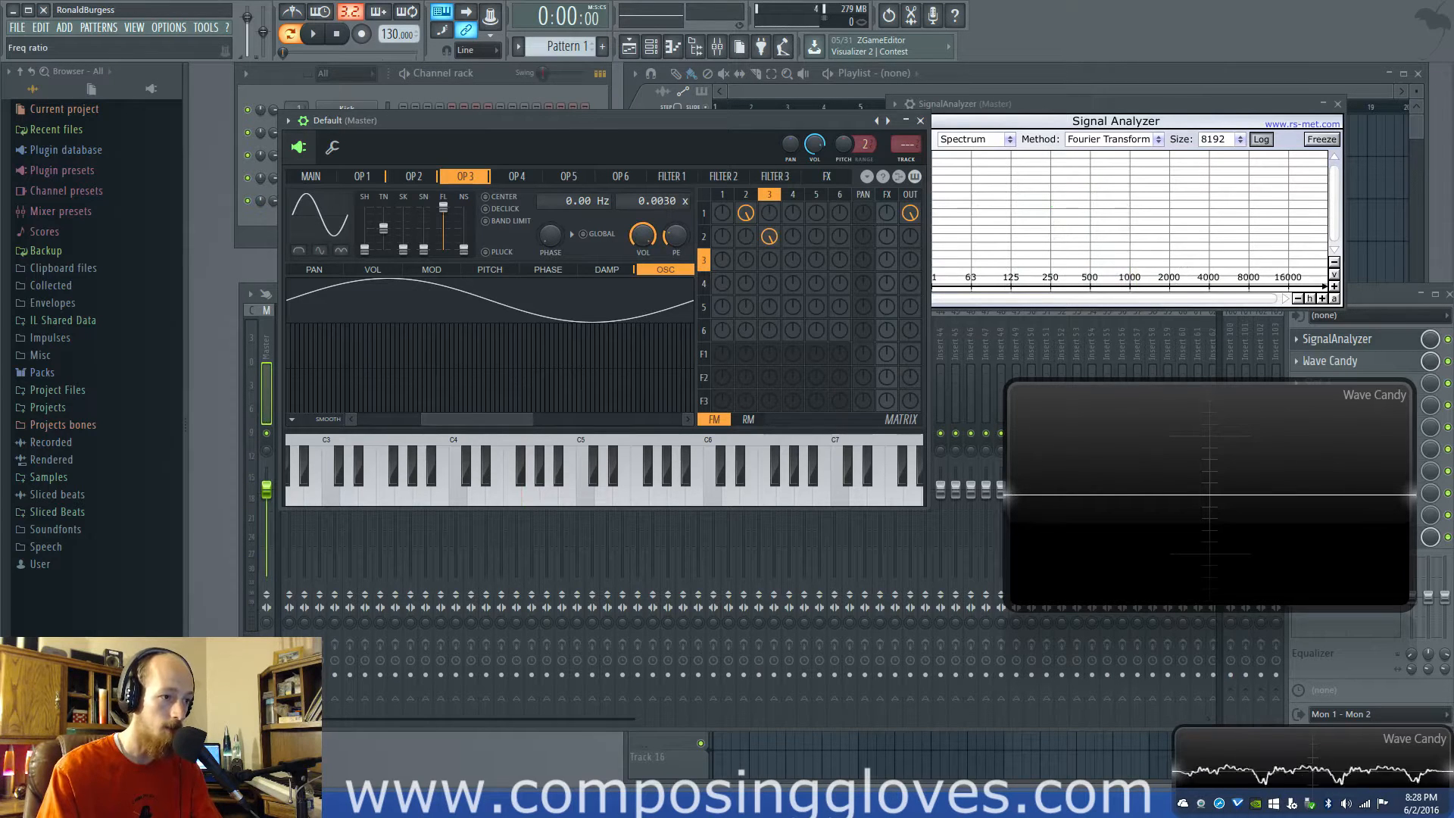
# Set operator 3's frequency ratio to 0.0020, play a test note, and mute its modulation of operator 2 to compare
pyautogui.press('b')
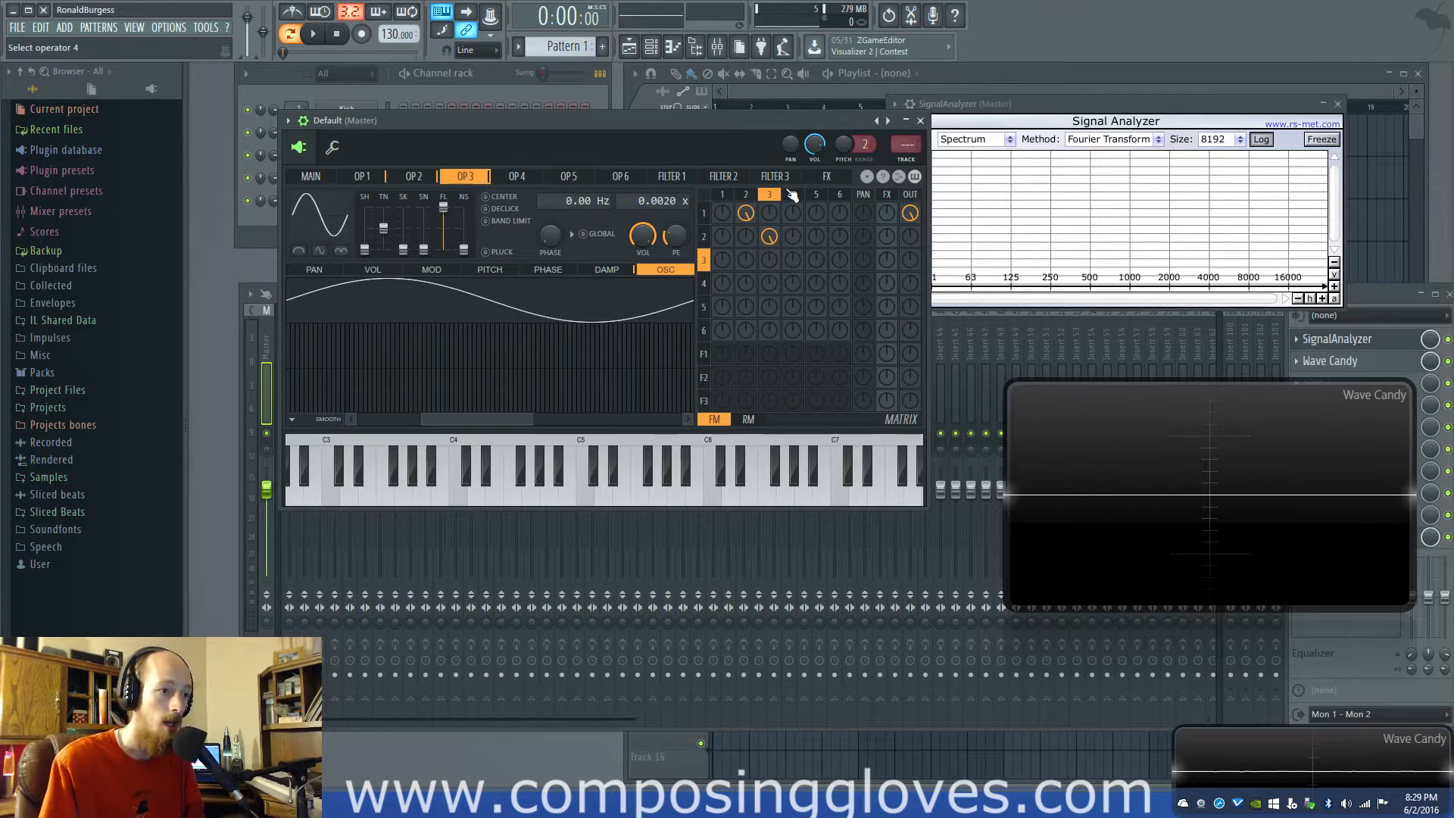
pyautogui.click(747, 196)
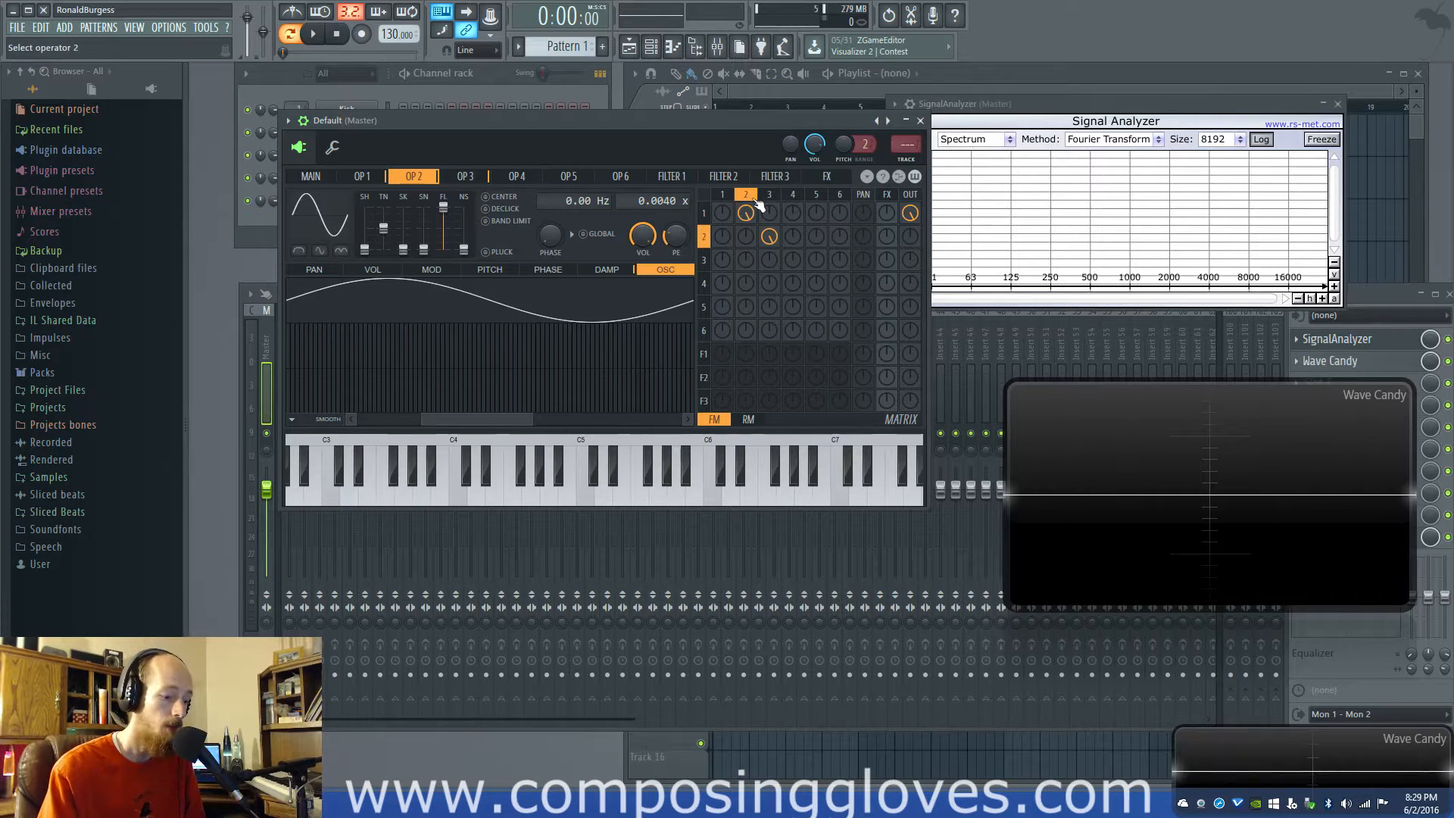
pyautogui.rightClick(767, 235)
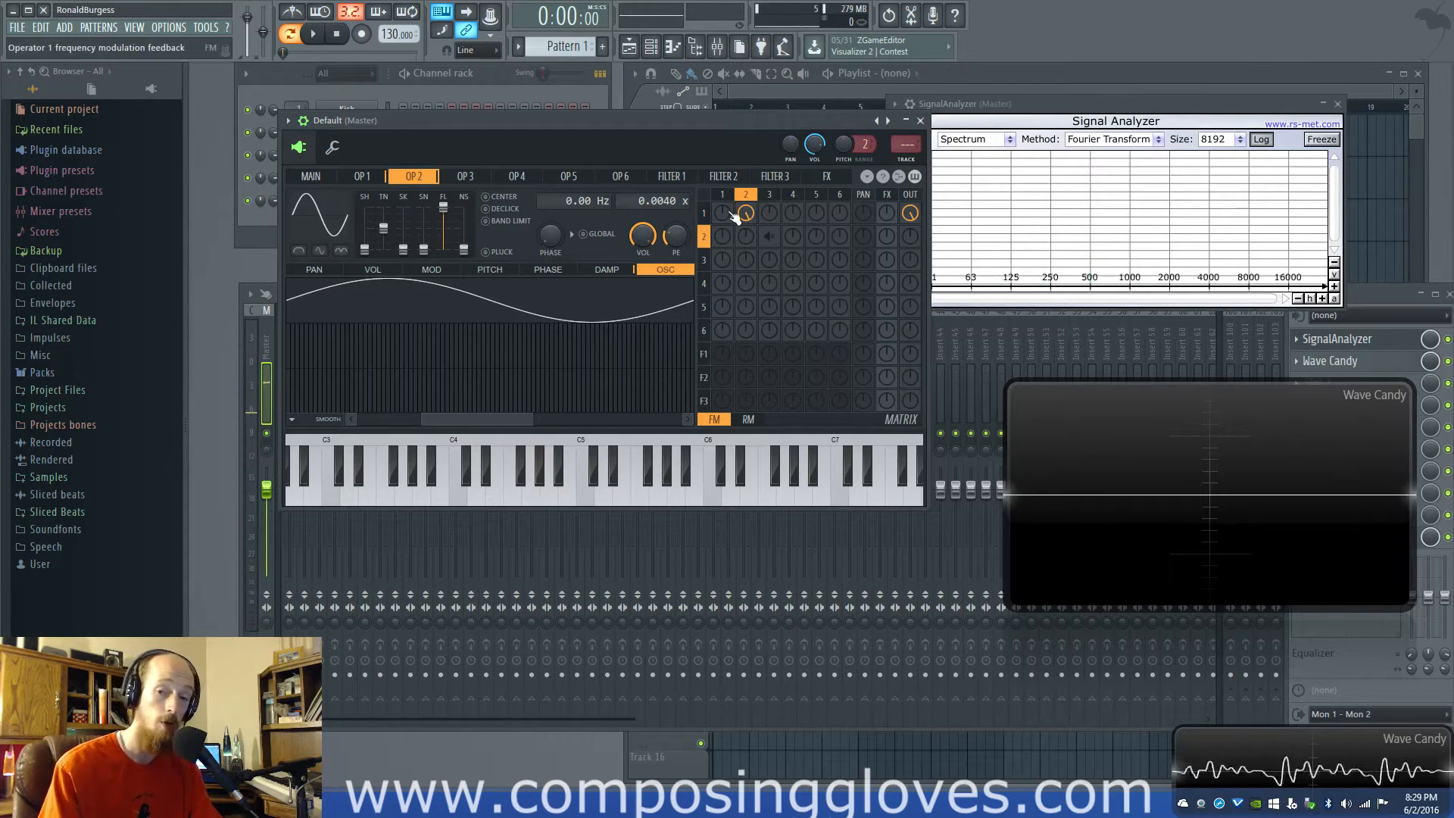
# Review the settings of operators 2 and 3, including operator 3's phase and input-modulation articulators and its oscillator
pyautogui.click(787, 196)
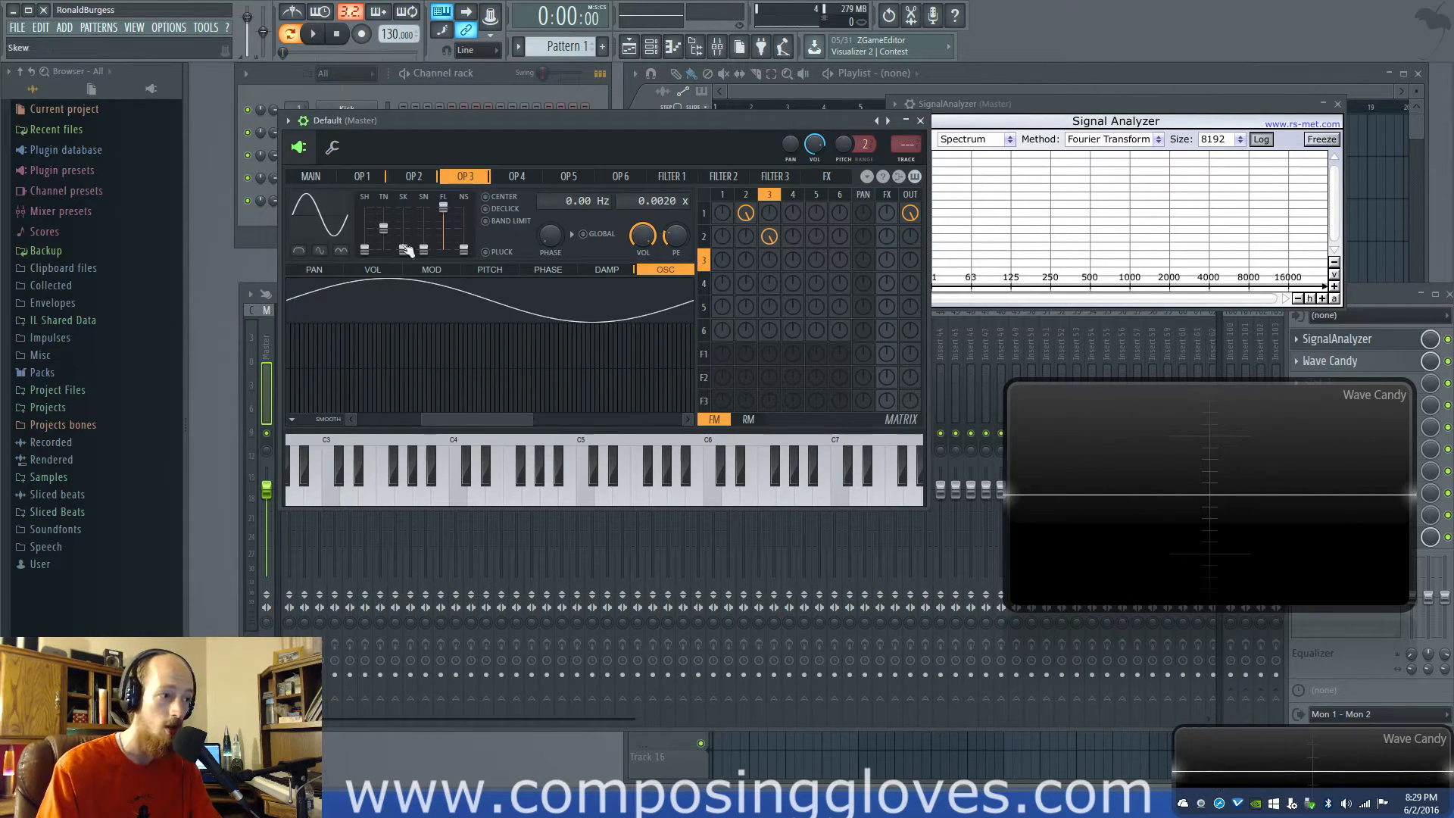
pyautogui.click(753, 199)
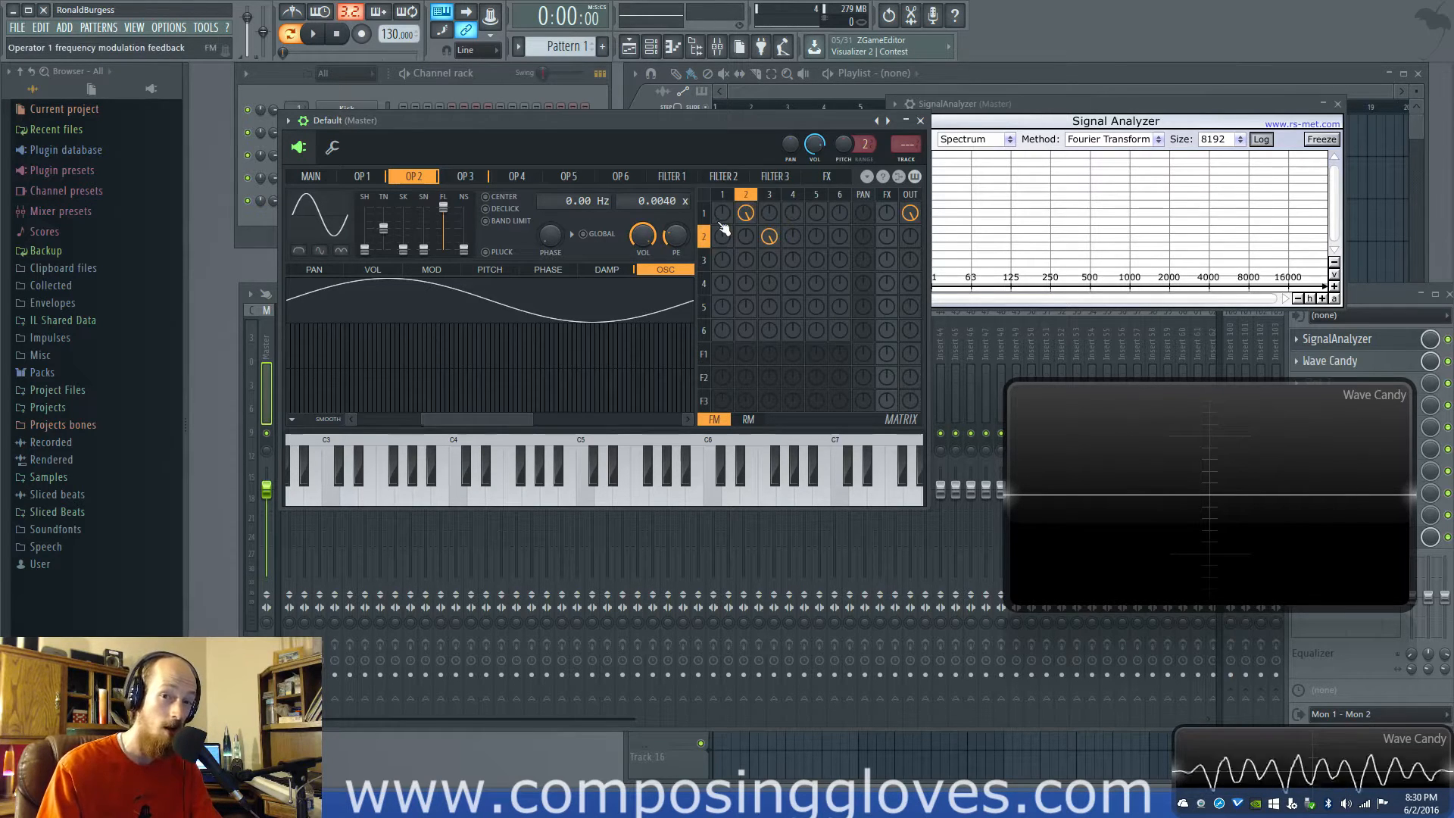
pyautogui.click(769, 194)
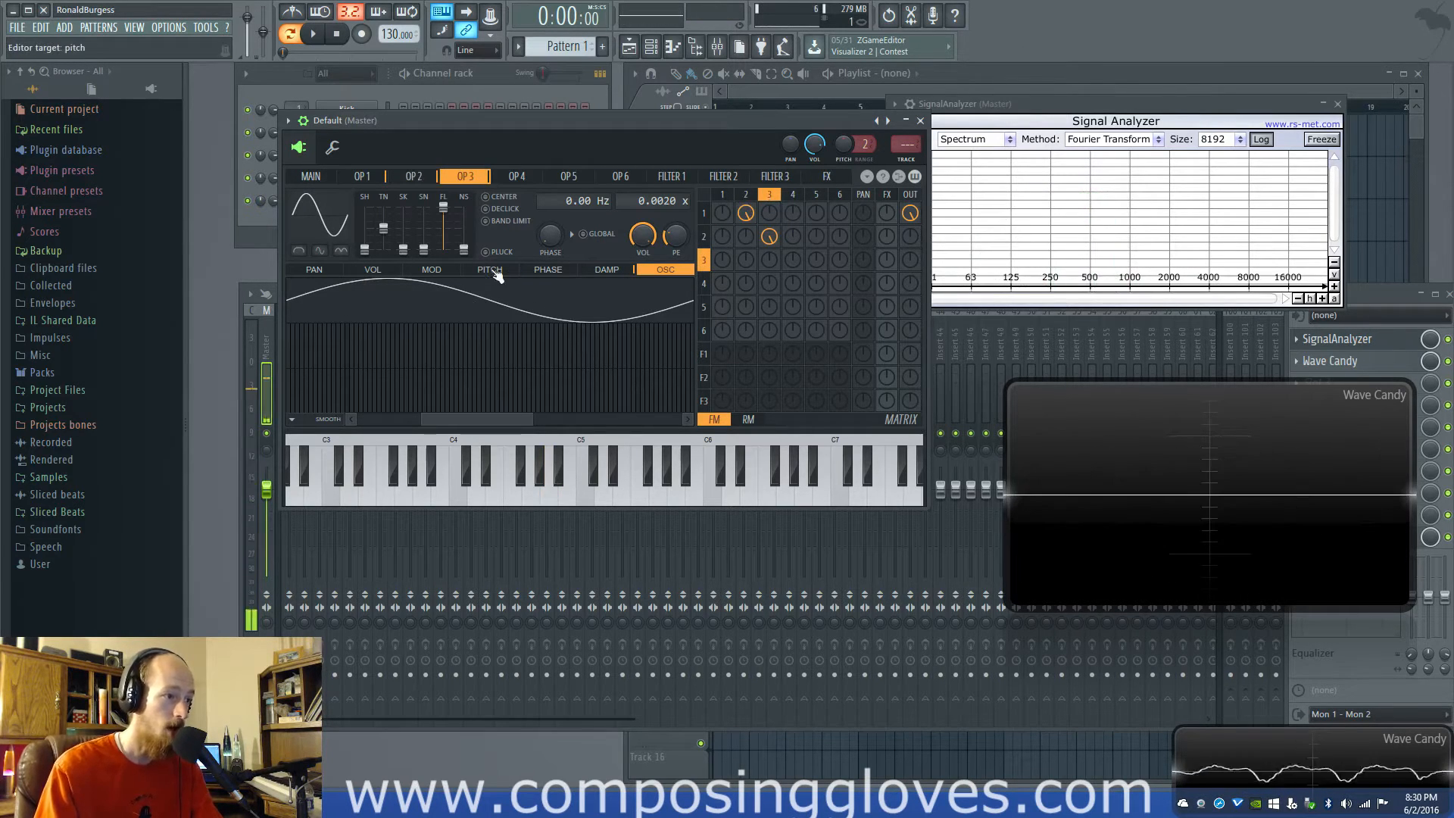
pyautogui.click(534, 270)
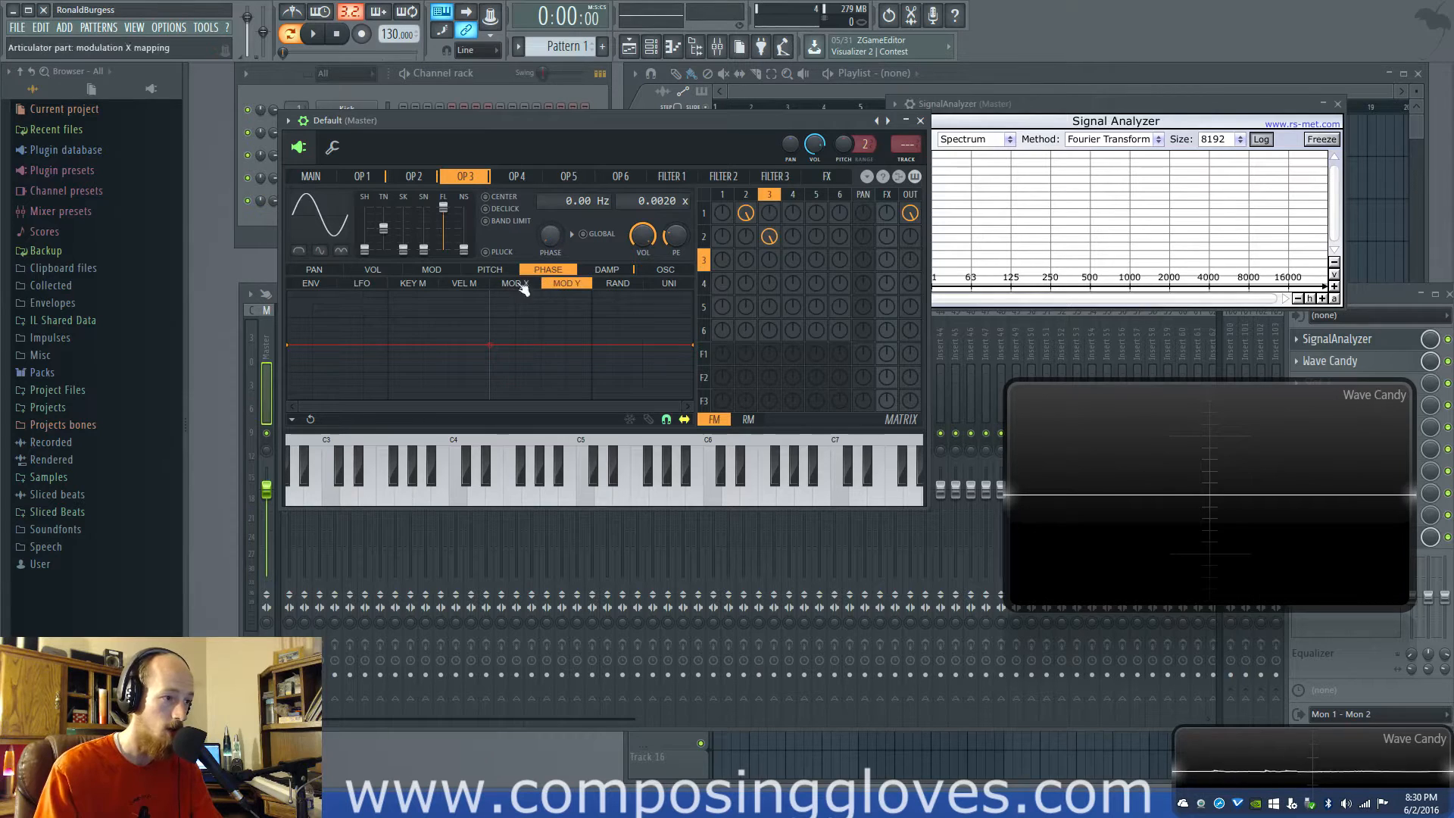
pyautogui.click(487, 283)
pyautogui.click(431, 271)
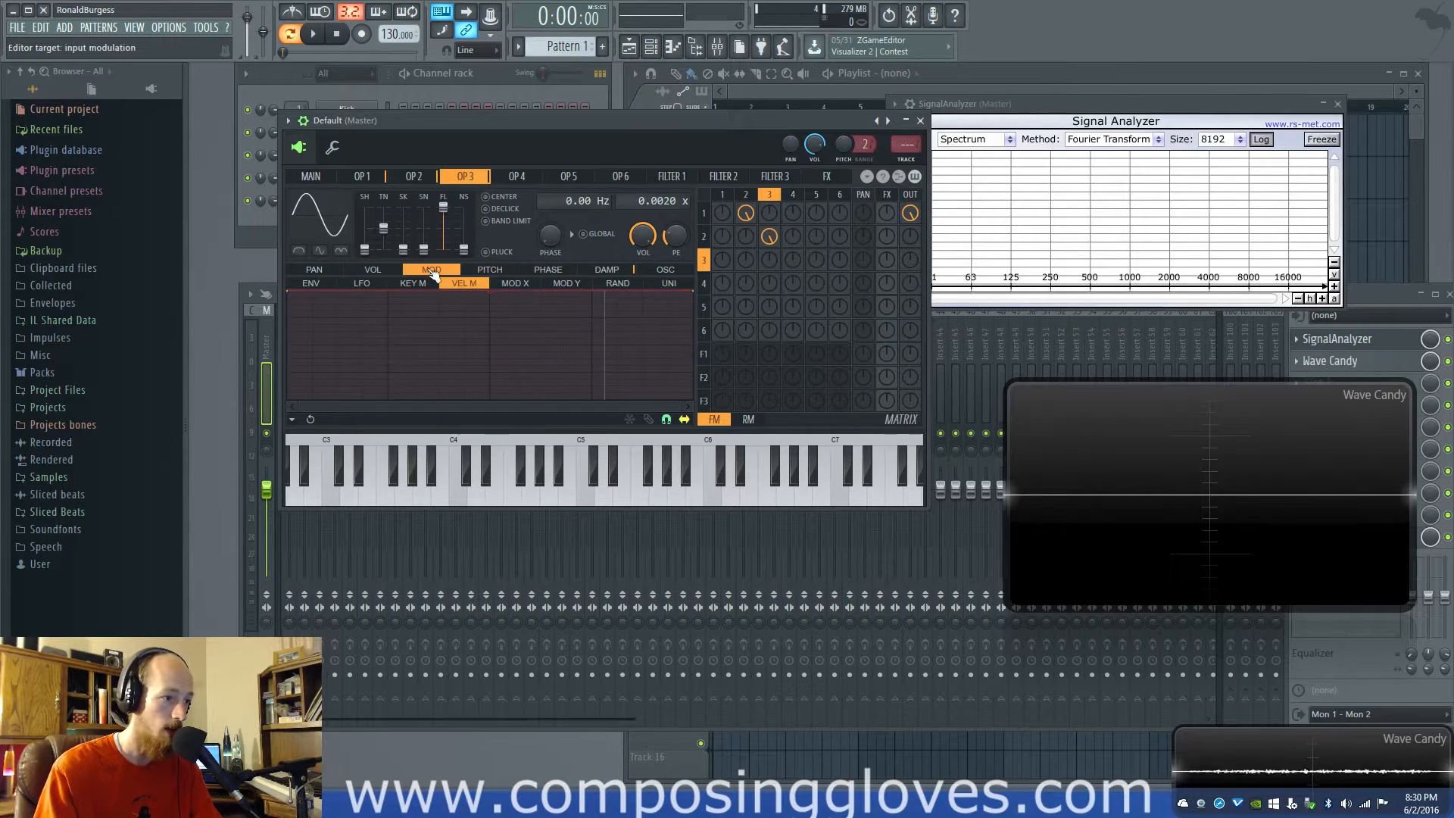
pyautogui.click(666, 269)
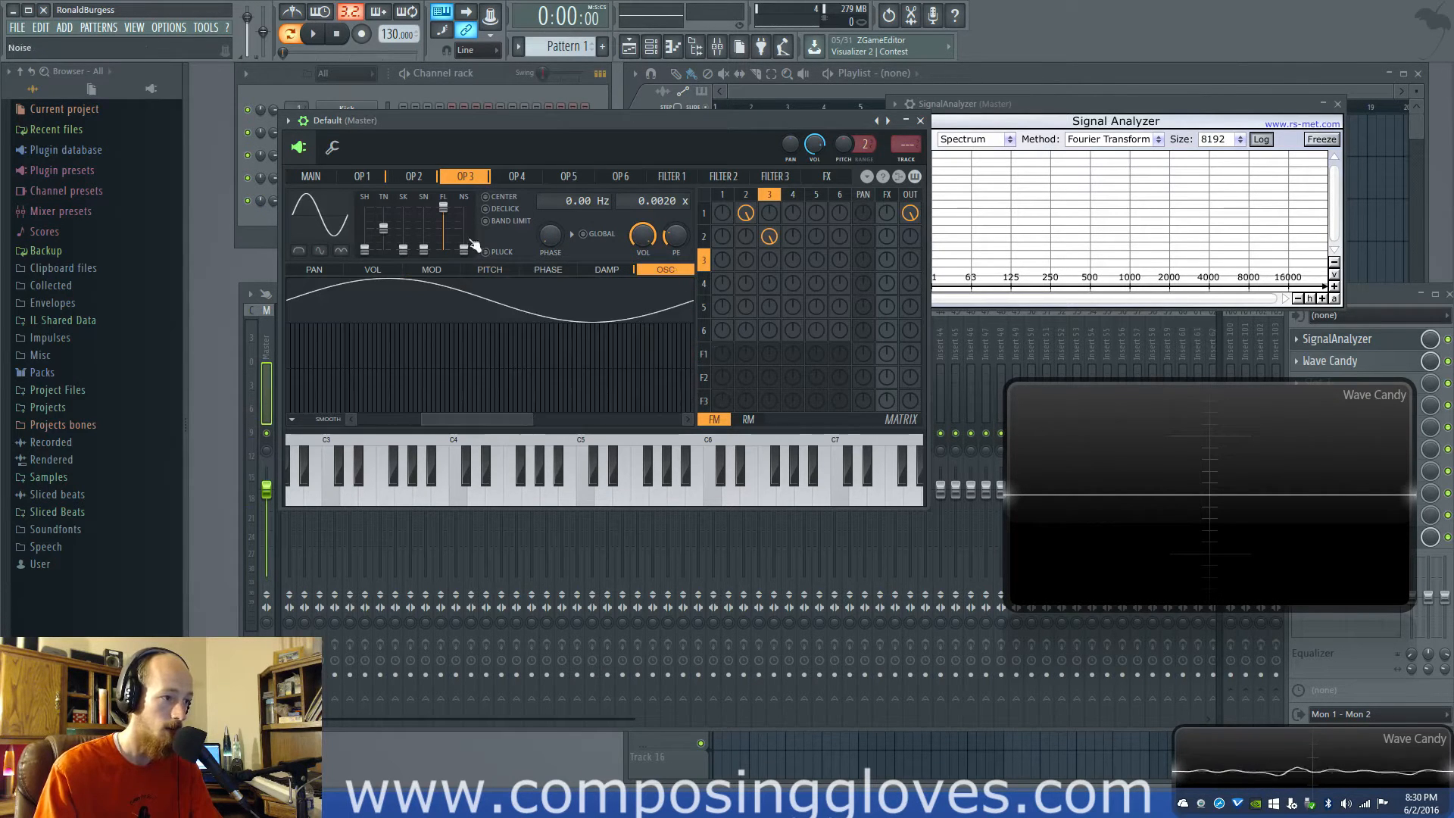
# Try a higher phase on operator 3 and a lower amount for its modulation of operator 2, restoring each setting after listening
pyautogui.moveTo(549, 240); pyautogui.dragTo(549, 206)
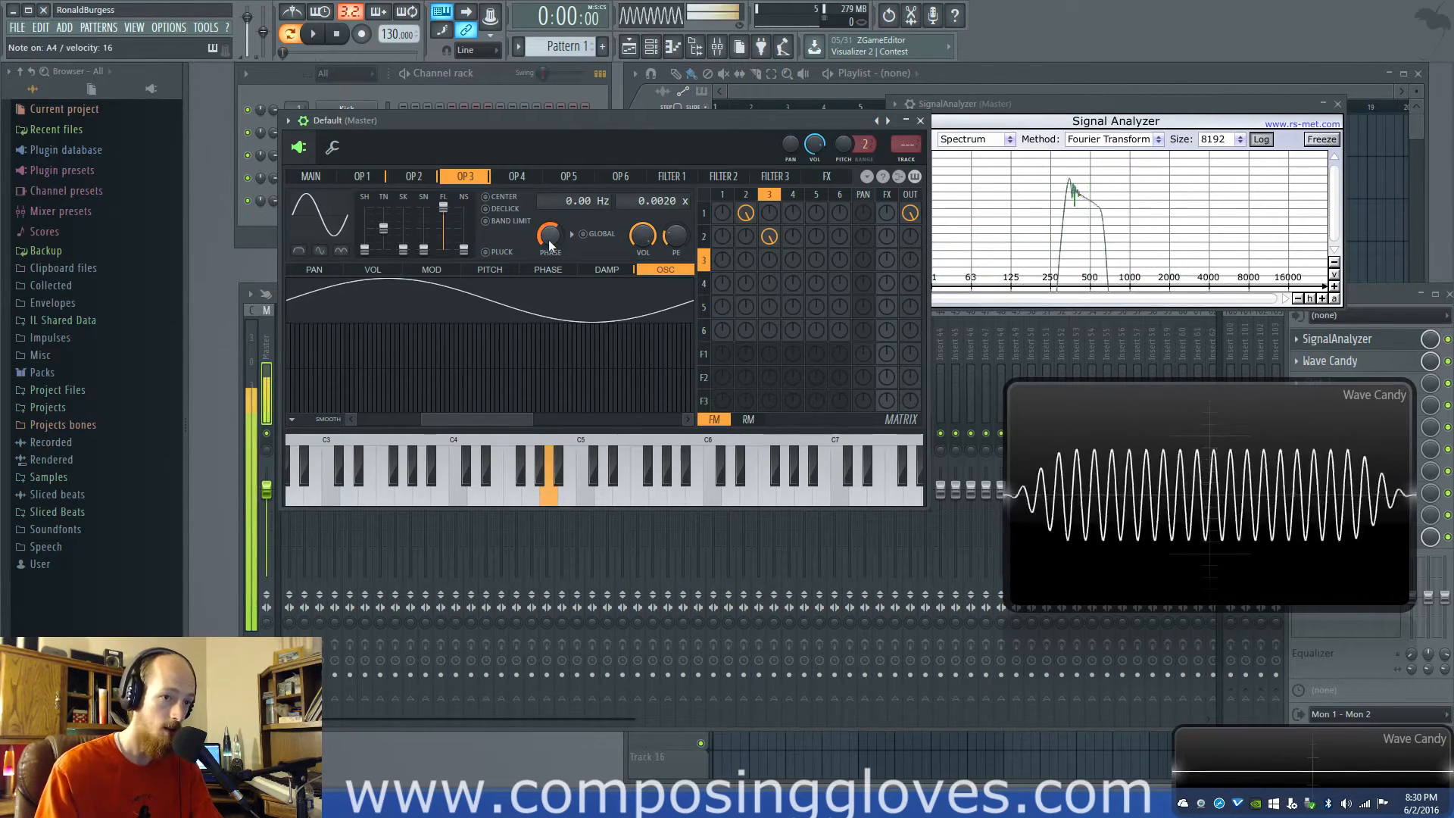
pyautogui.moveTo(548, 240); pyautogui.dragTo(548, 284)
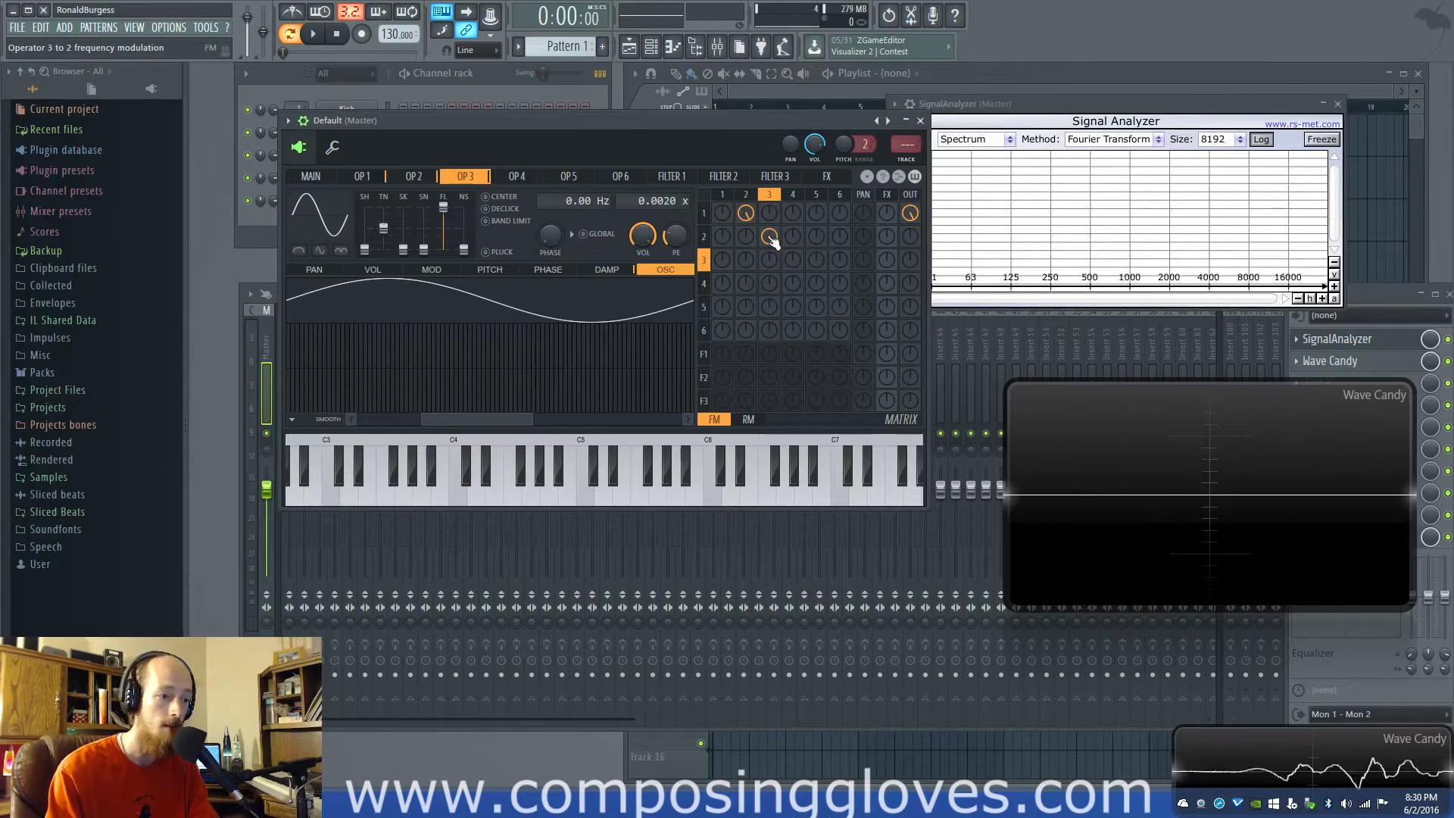
pyautogui.moveTo(771, 238); pyautogui.dragTo(771, 277)
pyautogui.press('t')
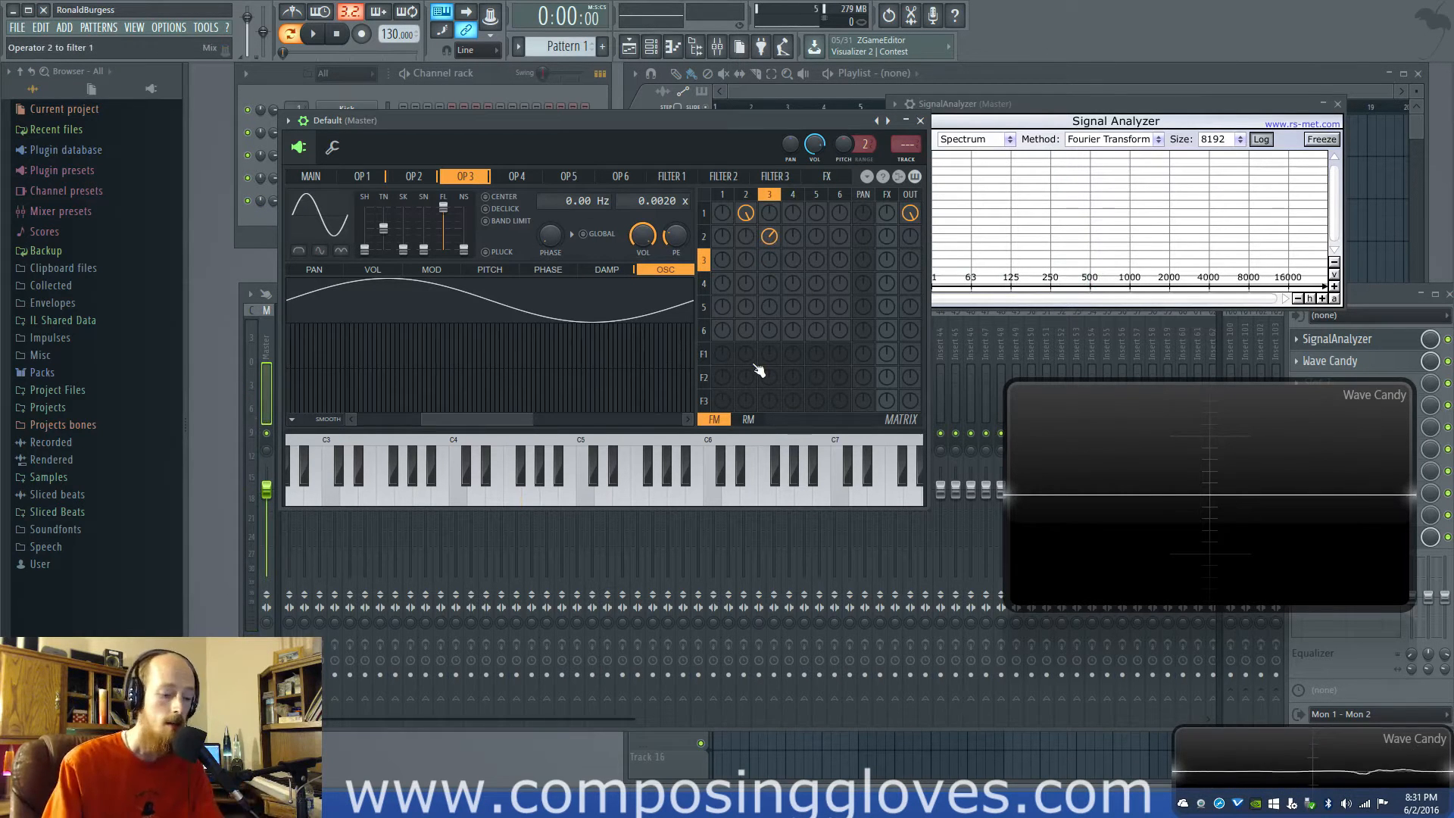
pyautogui.moveTo(768, 241); pyautogui.dragTo(768, 227)
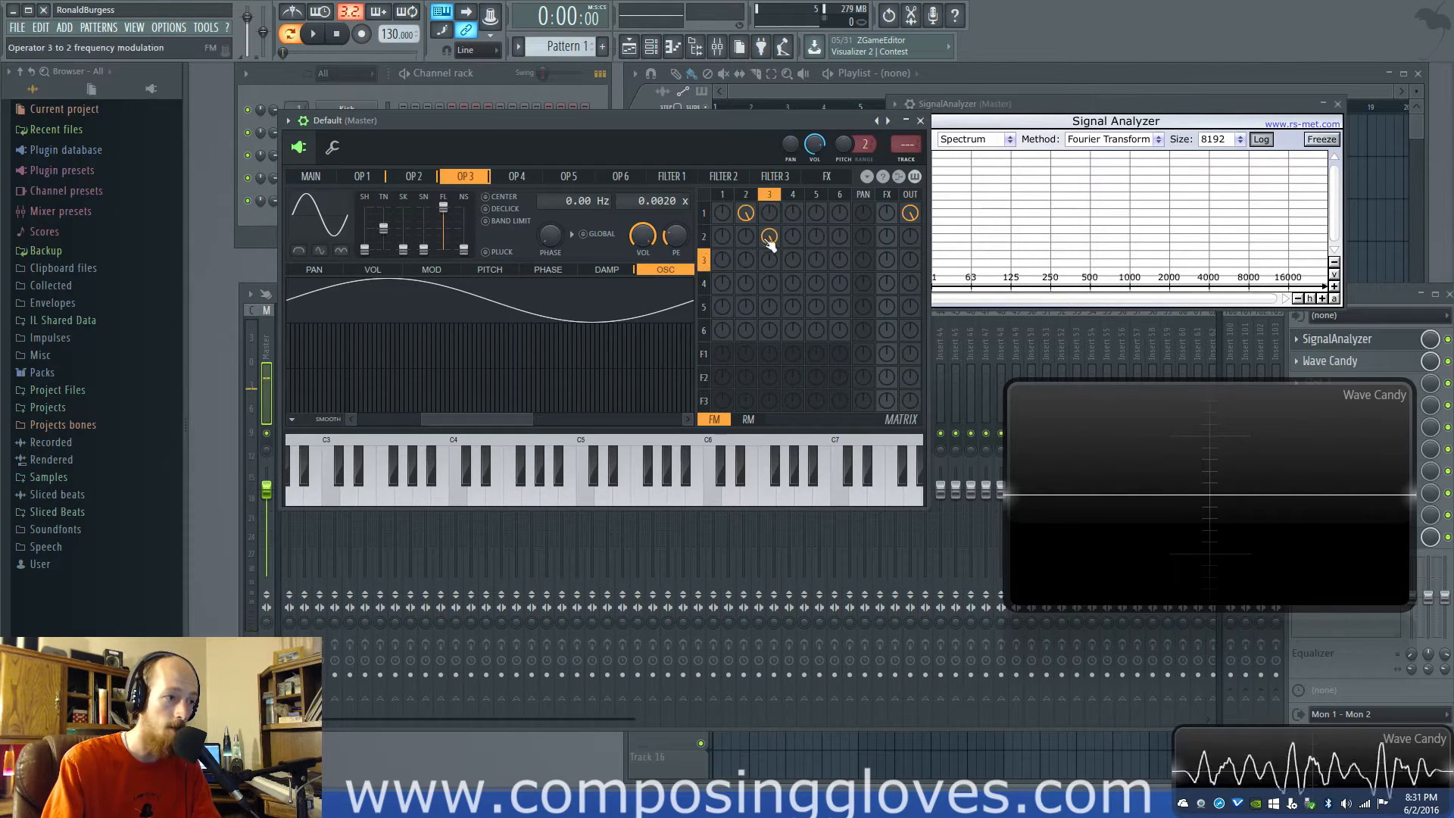
# Change the waveform shape of operator 3 and operator 2 from sine to triangle
pyautogui.moveTo(364, 249); pyautogui.dragTo(365, 238)
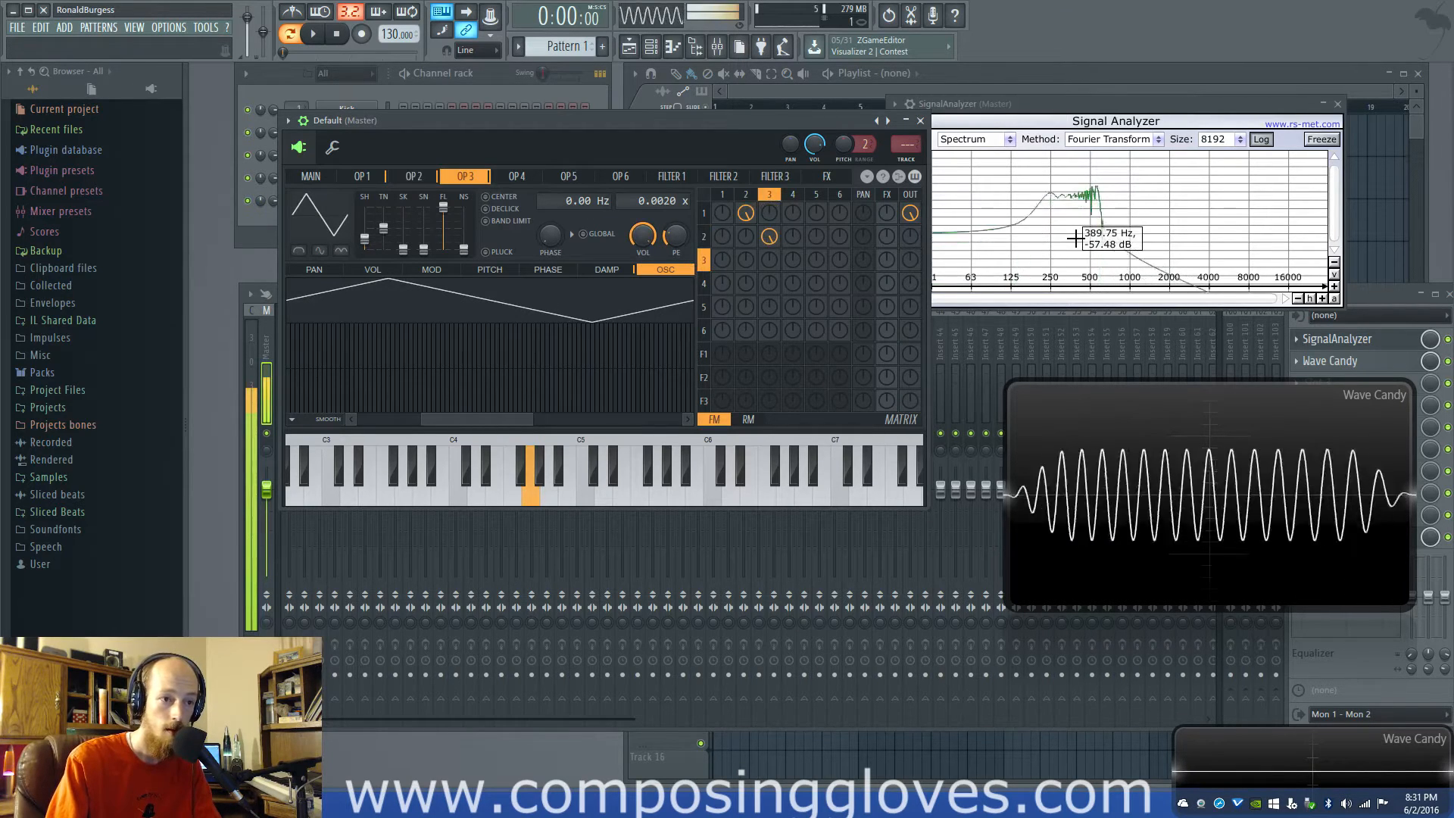
pyautogui.click(413, 175)
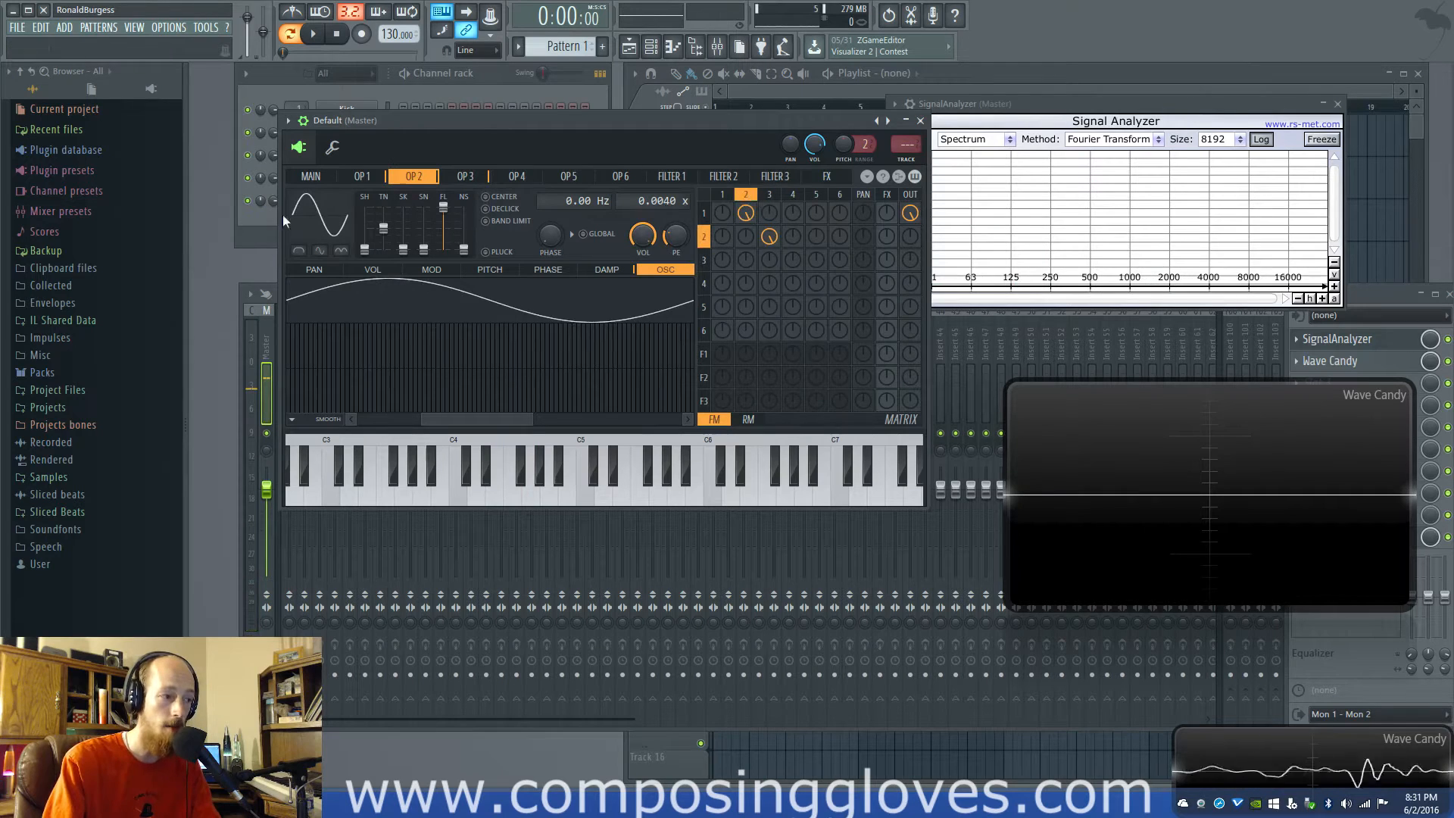
pyautogui.click(780, 197)
pyautogui.click(746, 199)
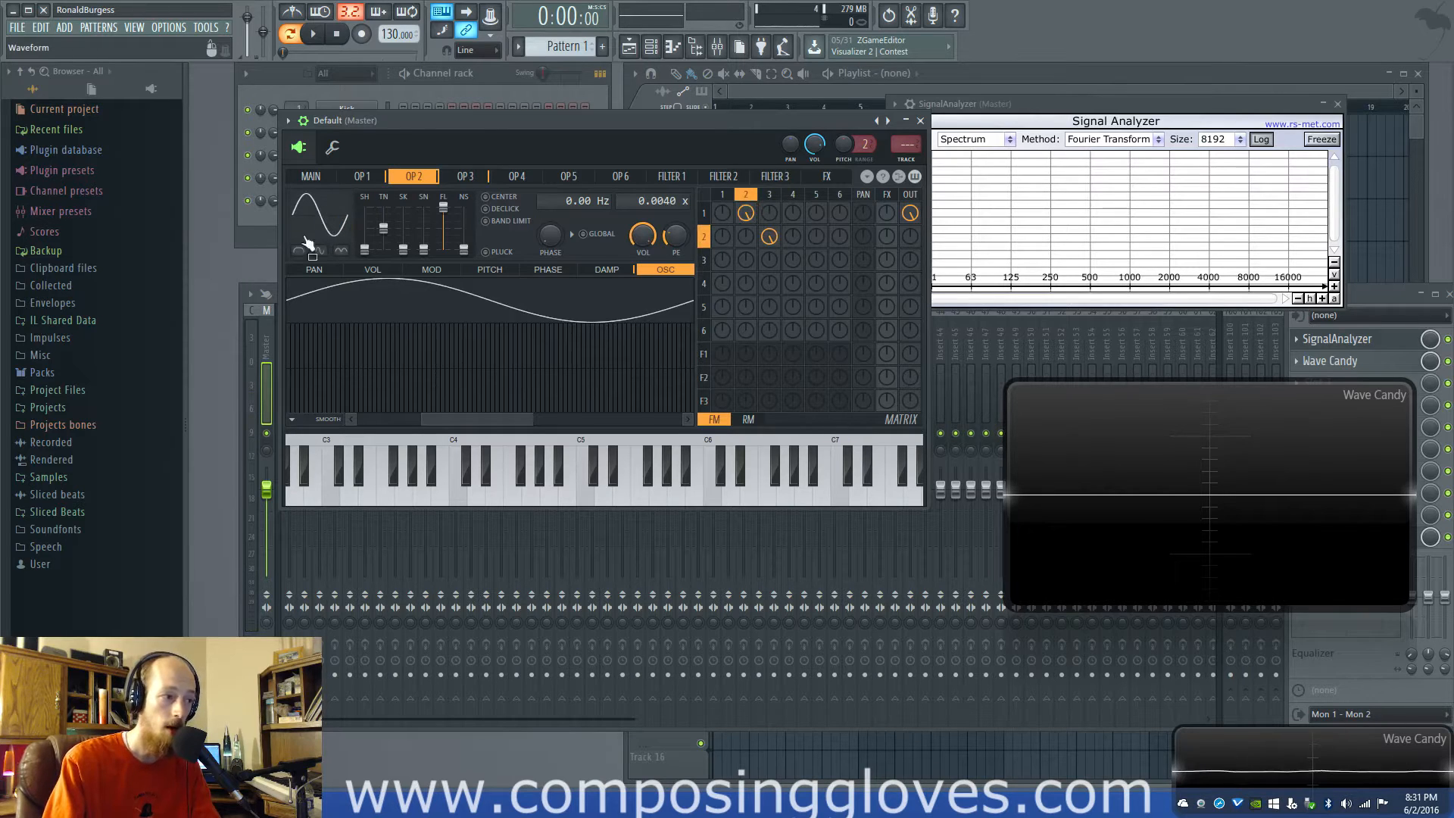
pyautogui.click(769, 198)
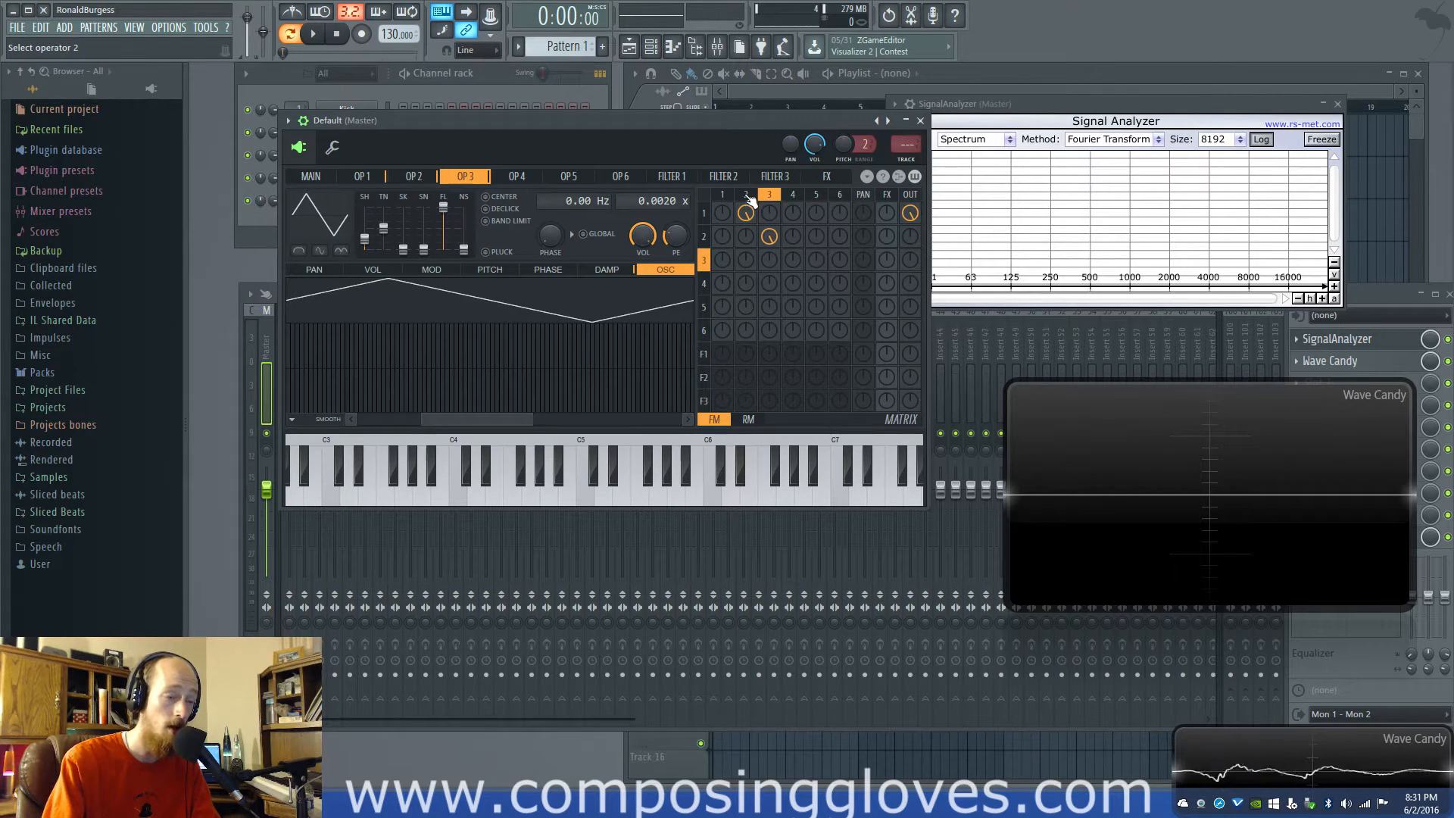
pyautogui.click(748, 198)
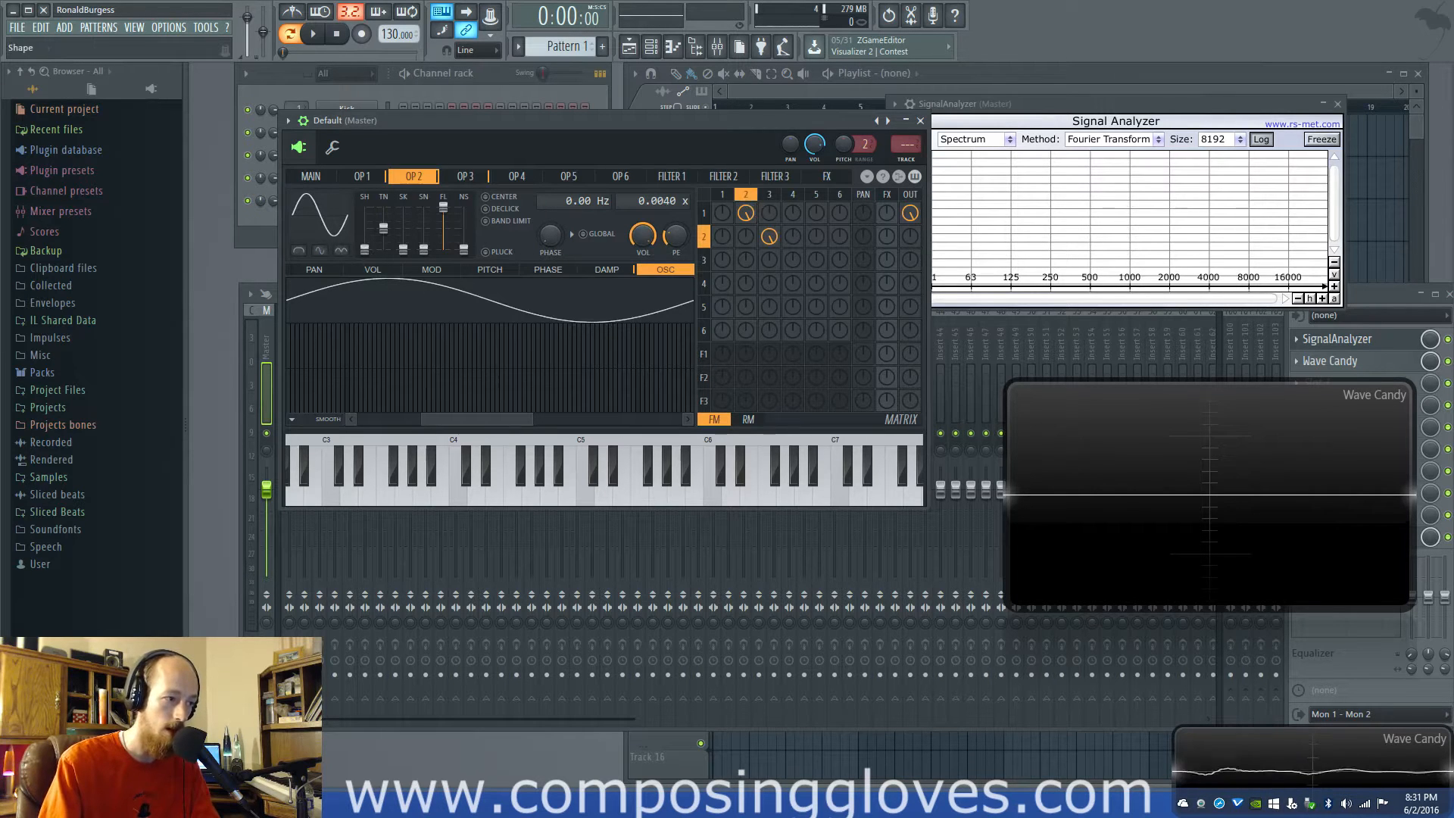
pyautogui.moveTo(364, 249); pyautogui.dragTo(364, 239)
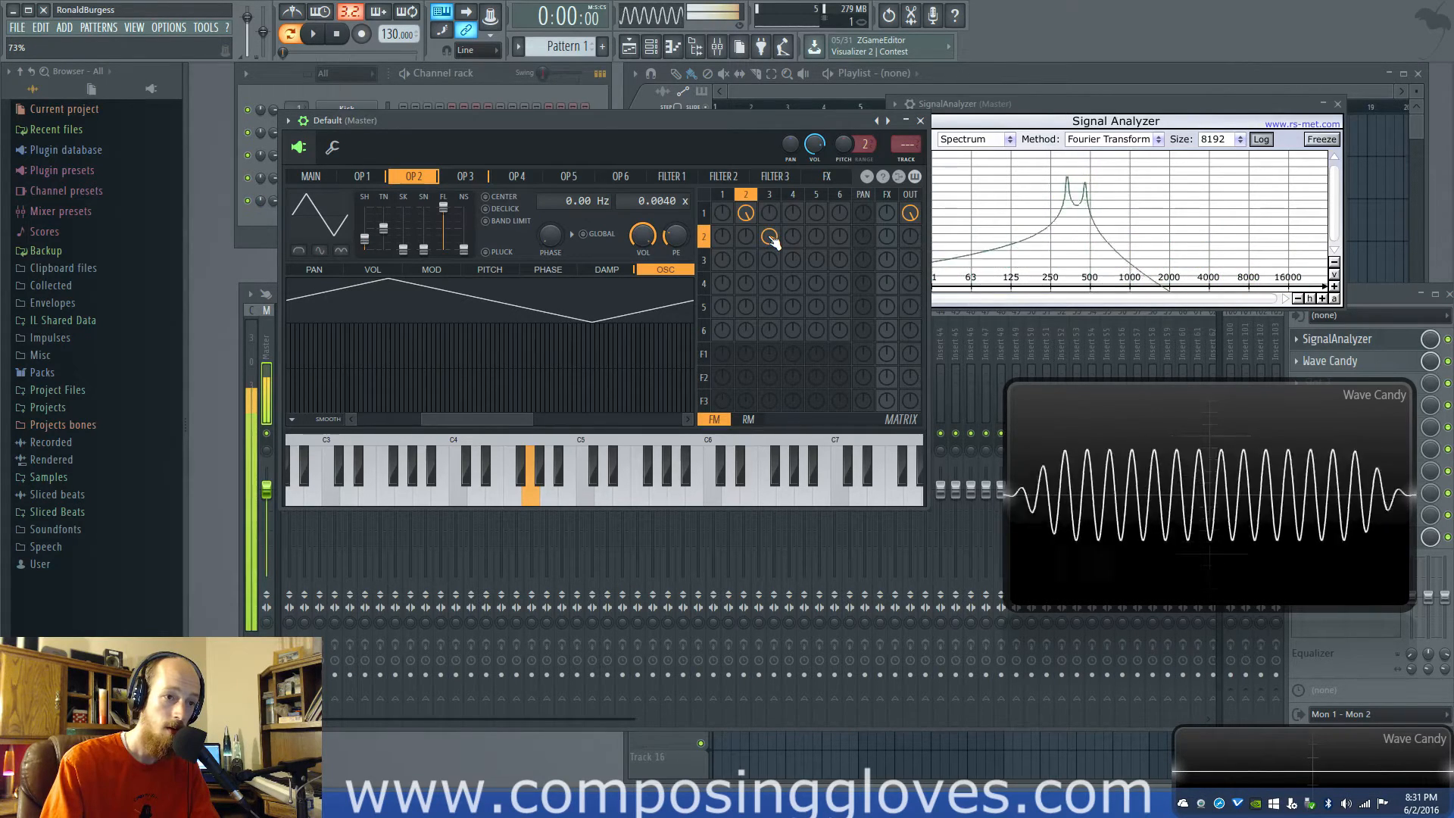
# Return the waveform shape of operator 3 and operator 2 to sine
pyautogui.click(770, 195)
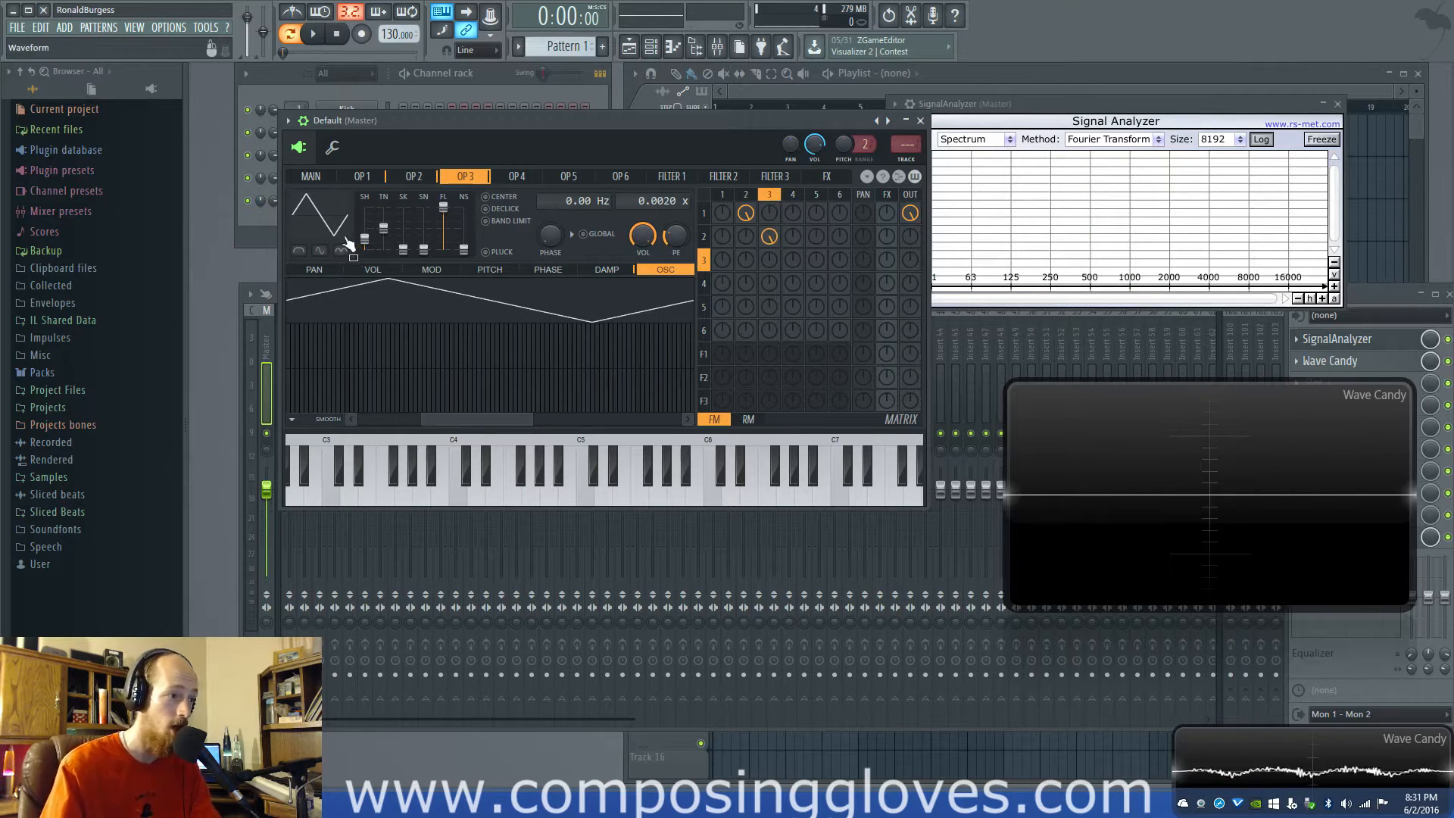
pyautogui.moveTo(364, 238); pyautogui.dragTo(364, 250)
pyautogui.click(745, 195)
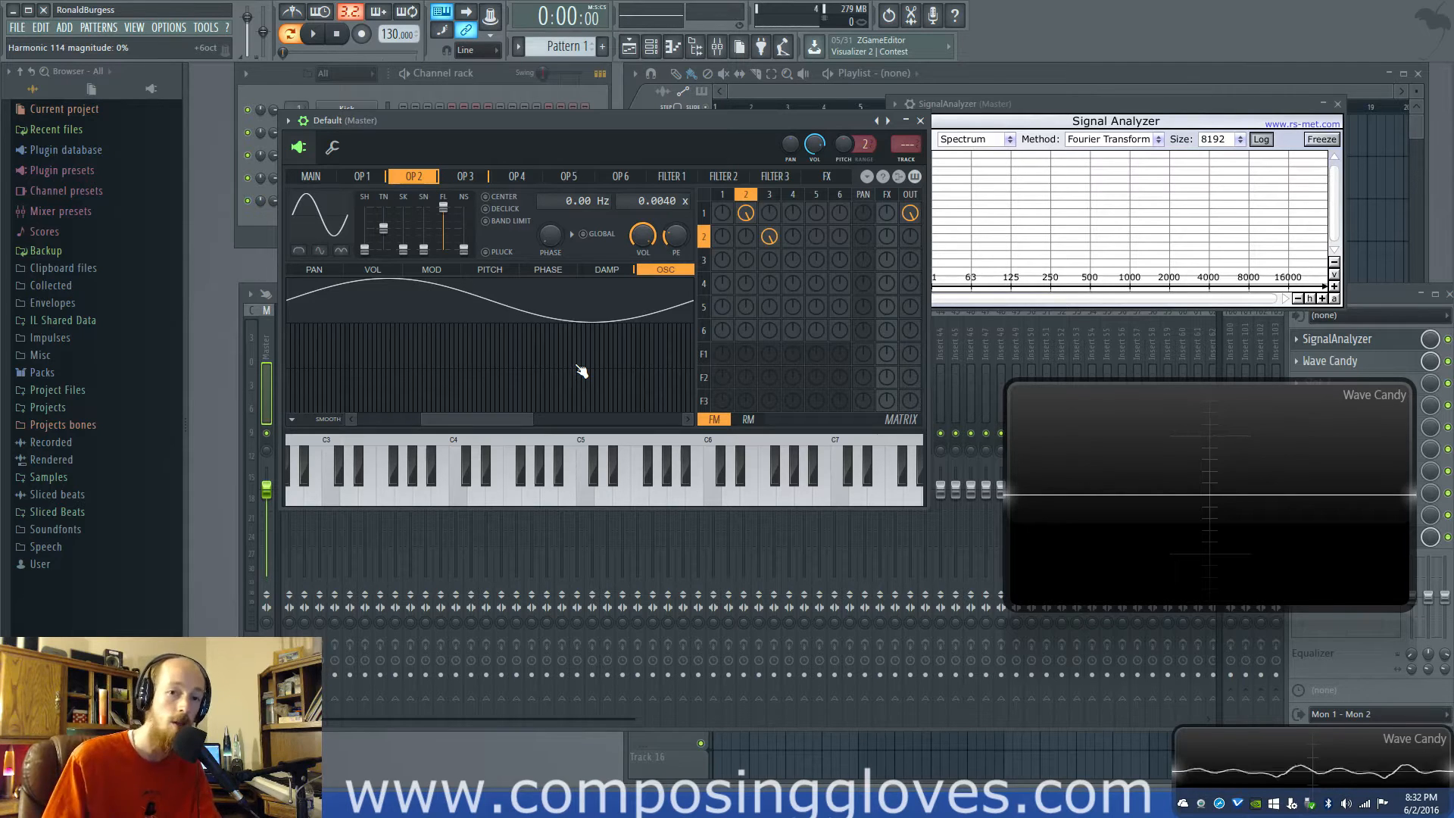
# Add operator 4 as a frequency modulator of operator 3 and set operator 4's frequency ratio to 0.0001
pyautogui.click(790, 244)
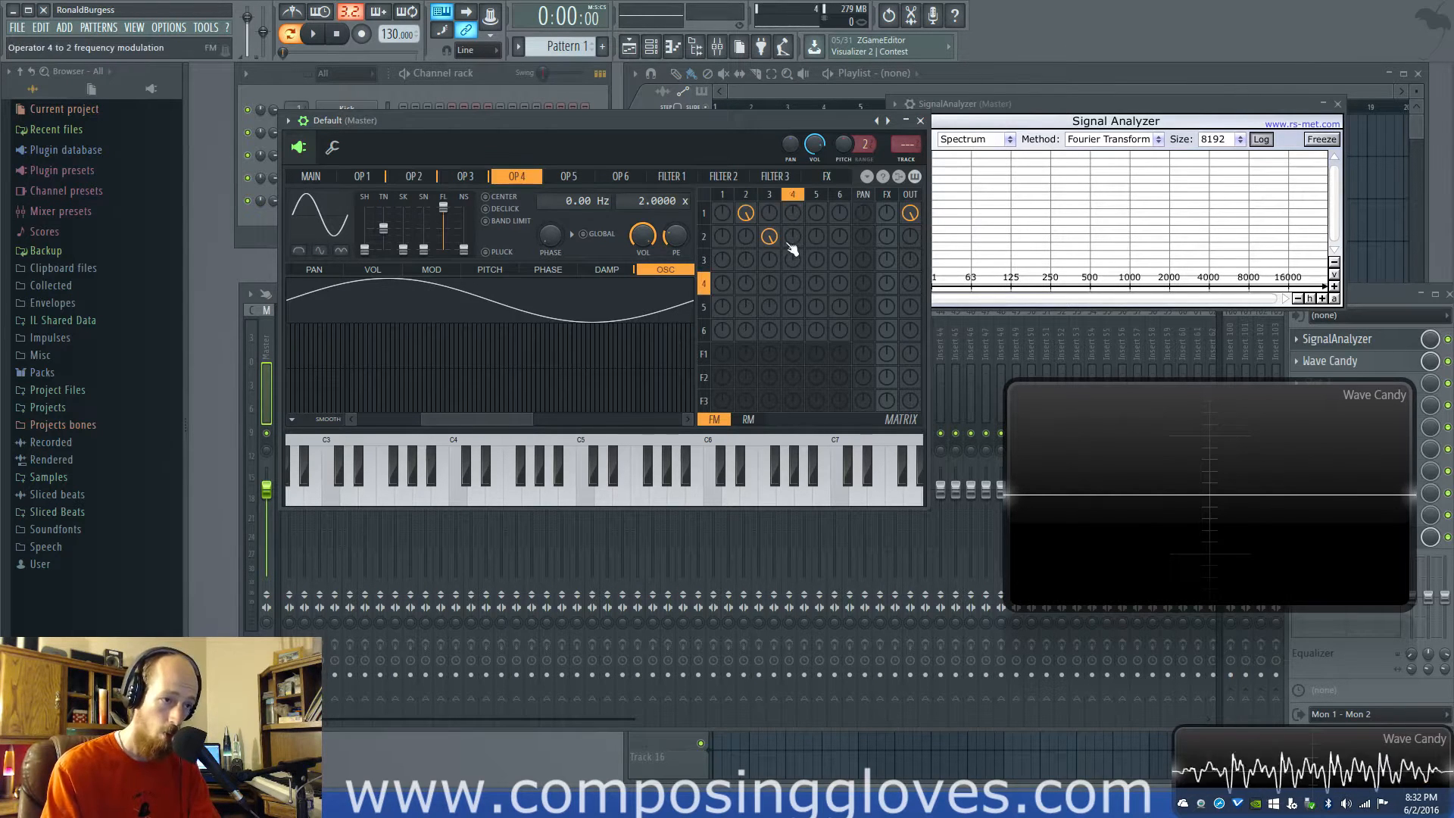
pyautogui.moveTo(791, 263); pyautogui.dragTo(791, 180)
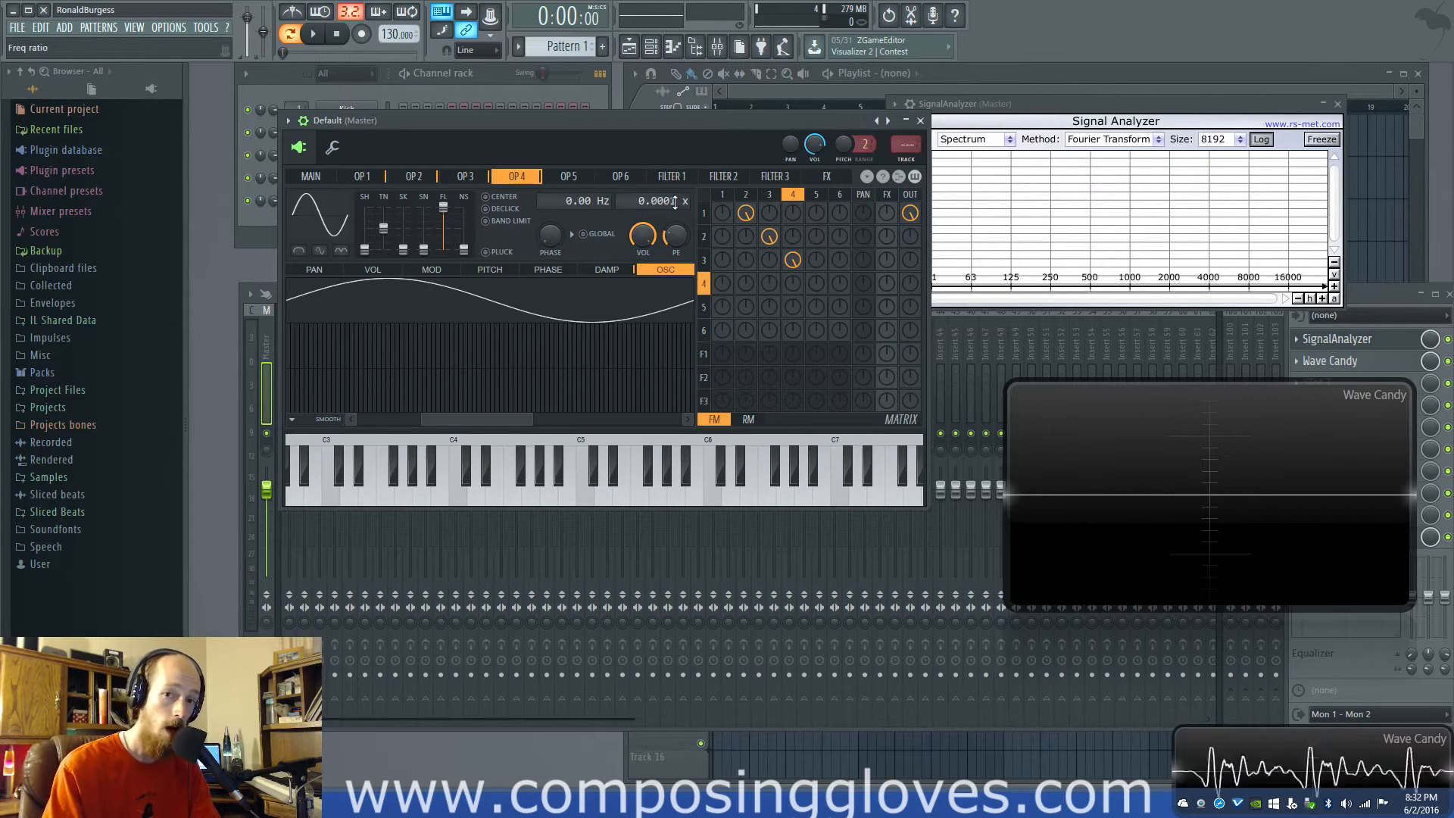
pyautogui.click(752, 195)
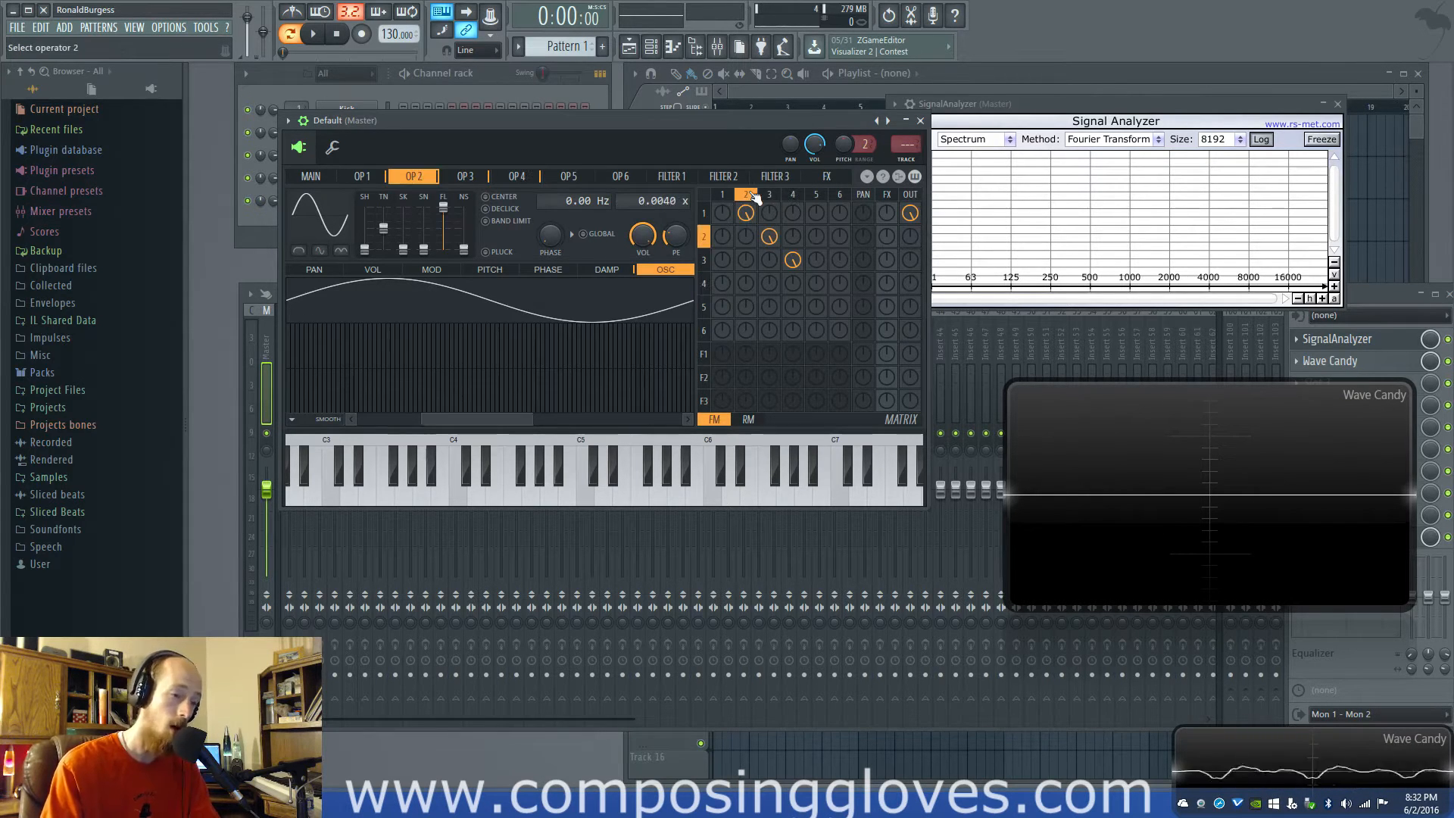
pyautogui.click(782, 195)
pyautogui.click(792, 195)
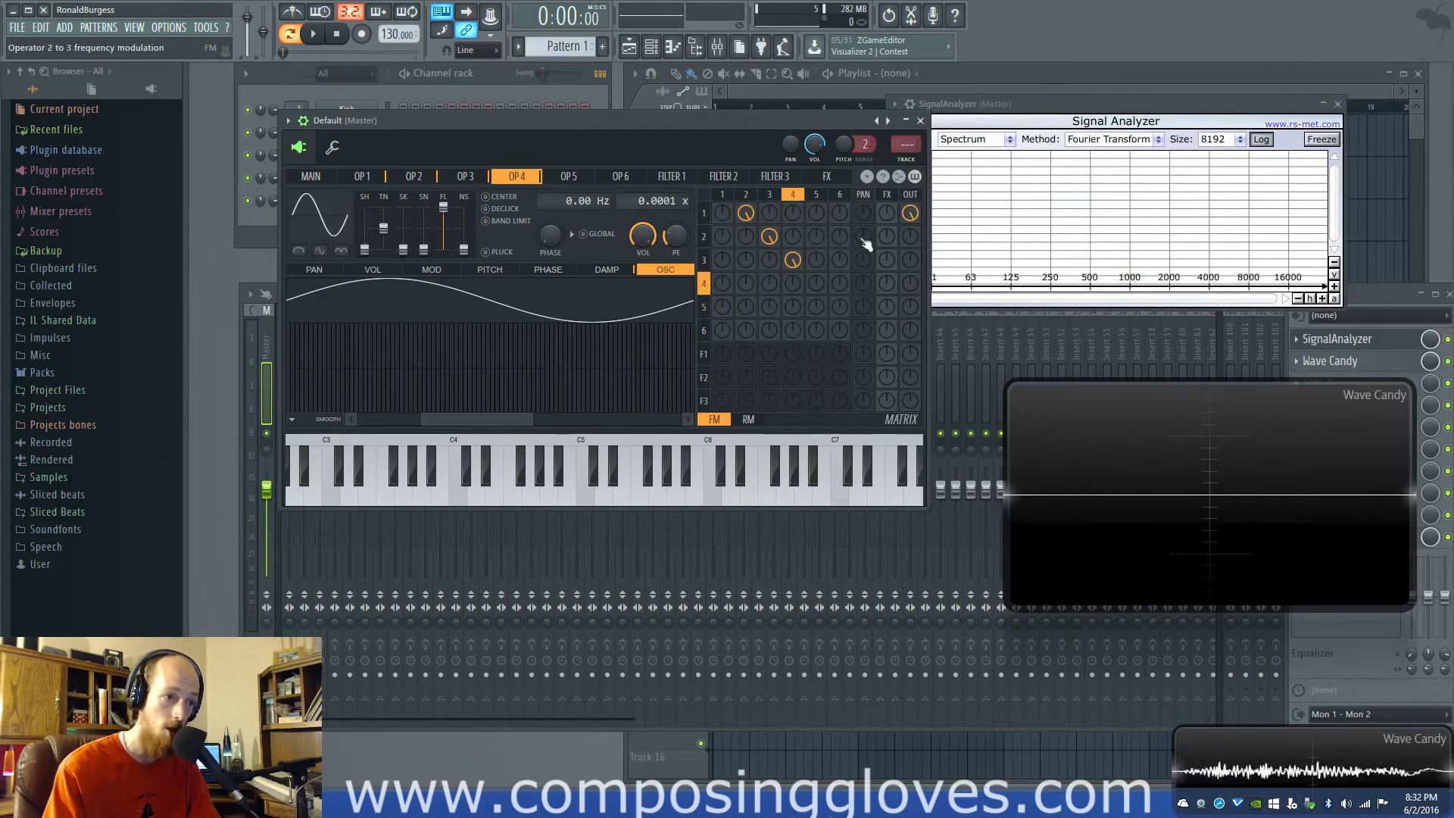
# Try a lower amount for operator 3's modulation of operator 2 while comparing operators 2 to 4, restoring the amount after listening
pyautogui.moveTo(804, 265); pyautogui.dragTo(804, 262)
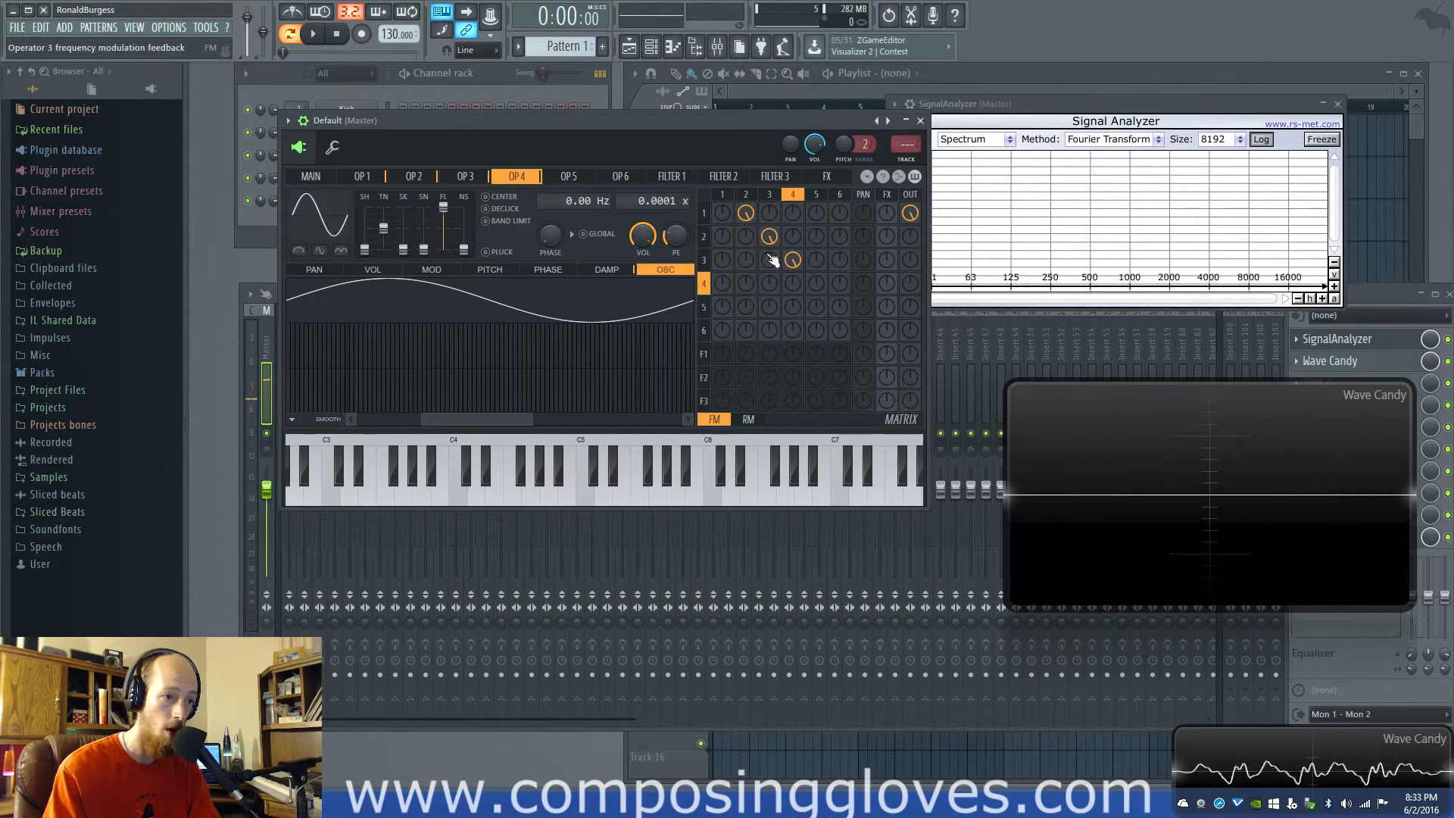
pyautogui.moveTo(770, 238); pyautogui.dragTo(770, 256)
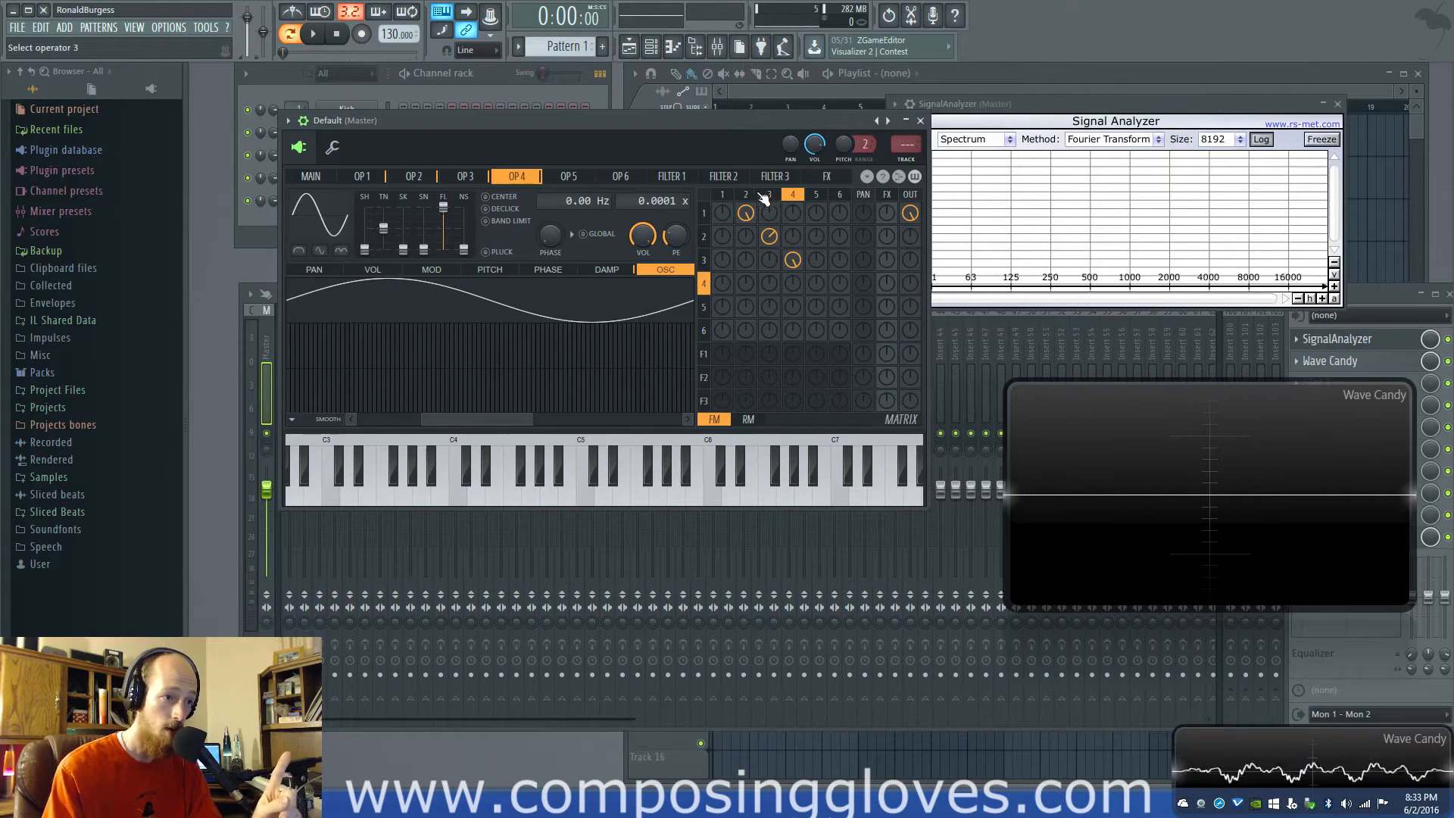
pyautogui.click(770, 195)
pyautogui.click(751, 196)
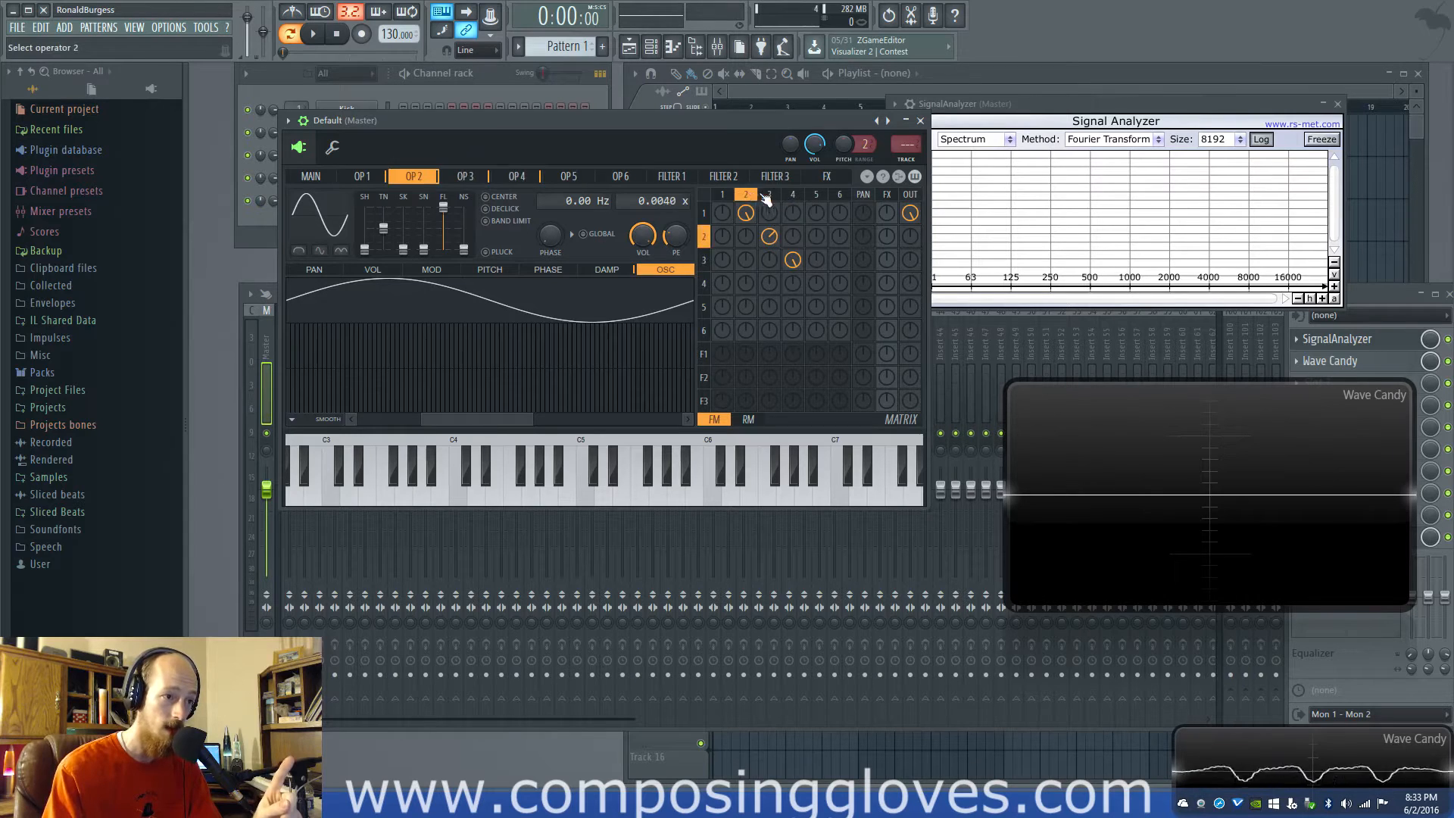
pyautogui.click(771, 196)
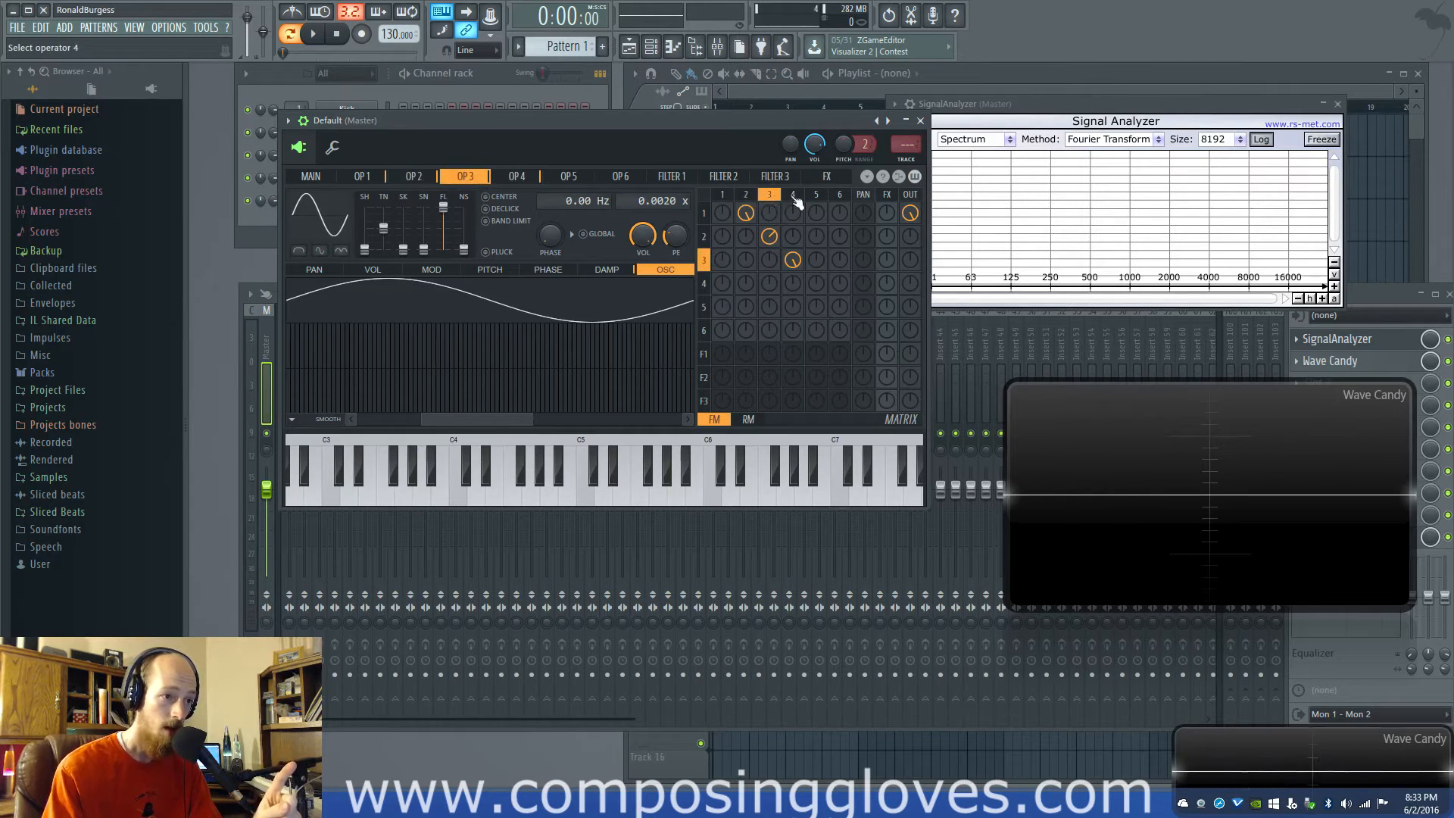
pyautogui.click(795, 197)
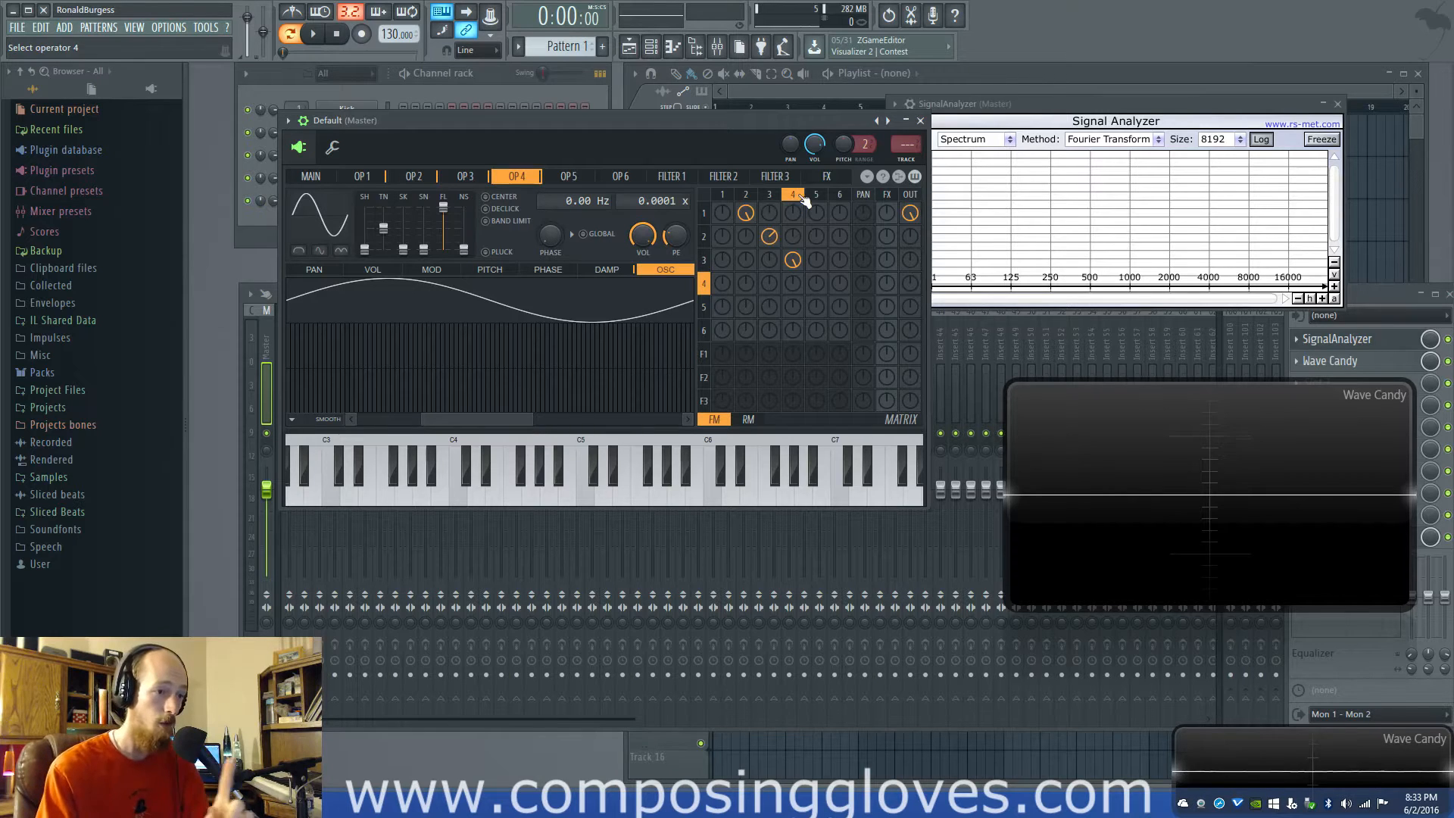
pyautogui.click(769, 195)
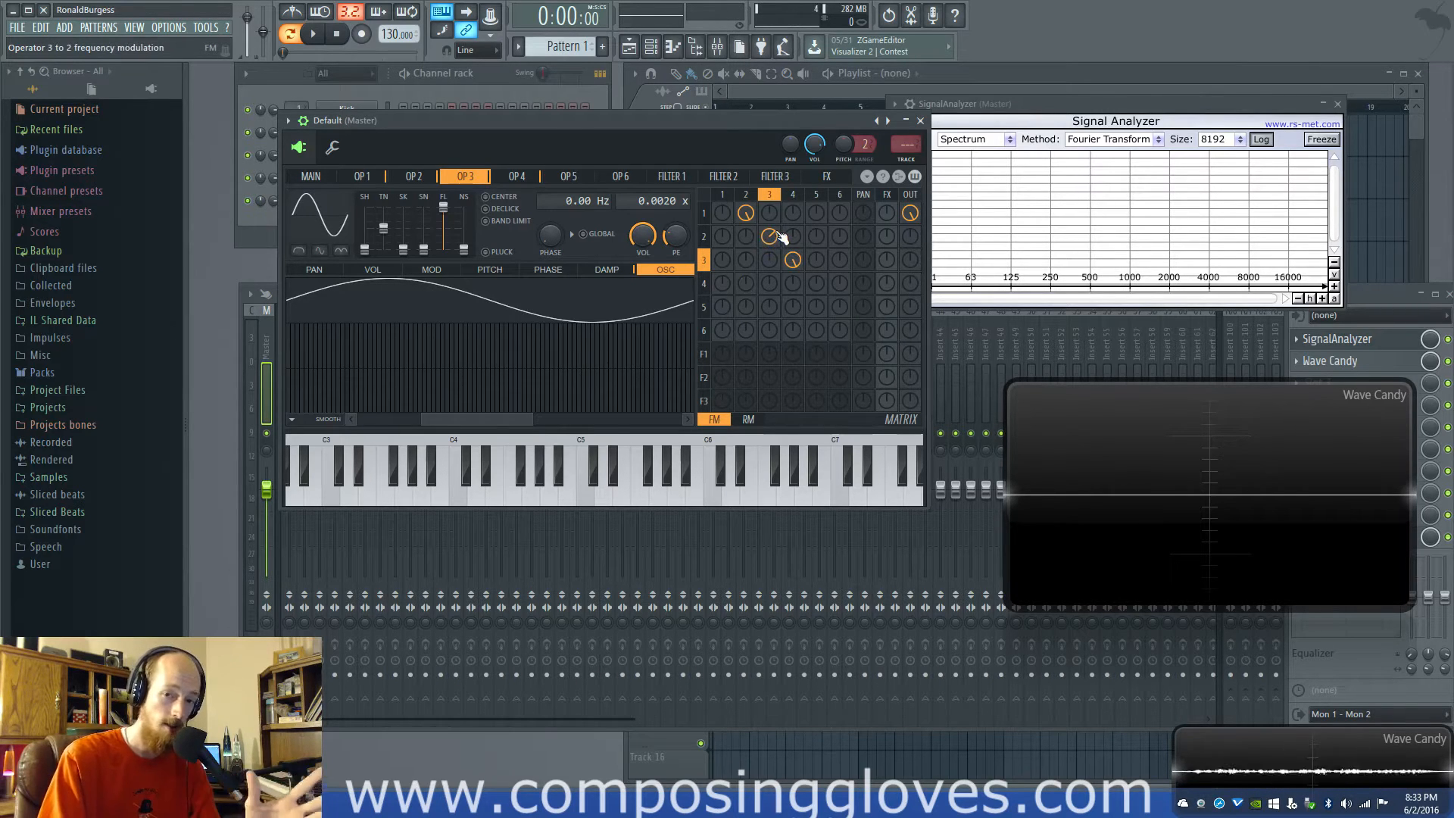
pyautogui.click(797, 195)
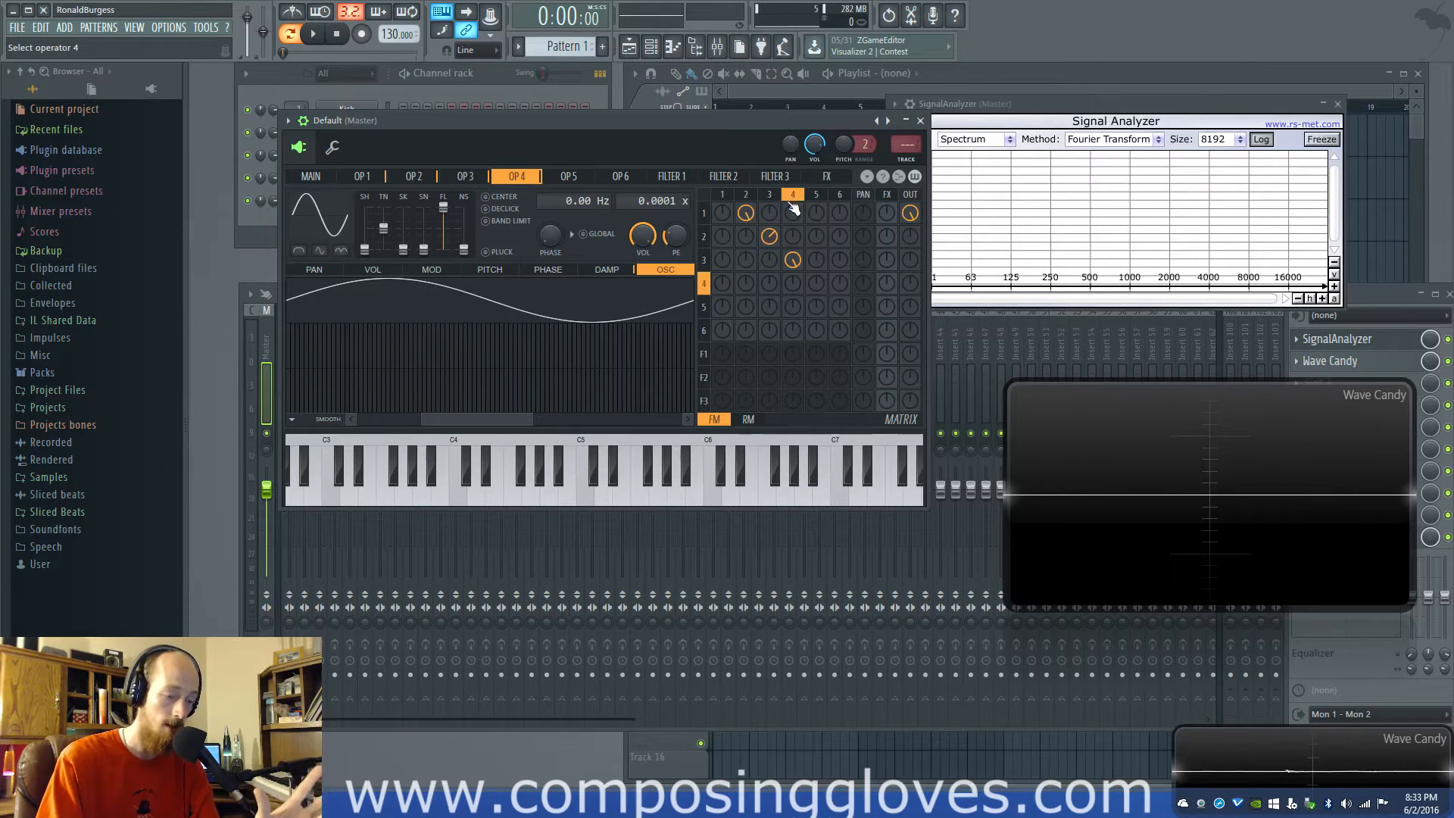
pyautogui.press('n')
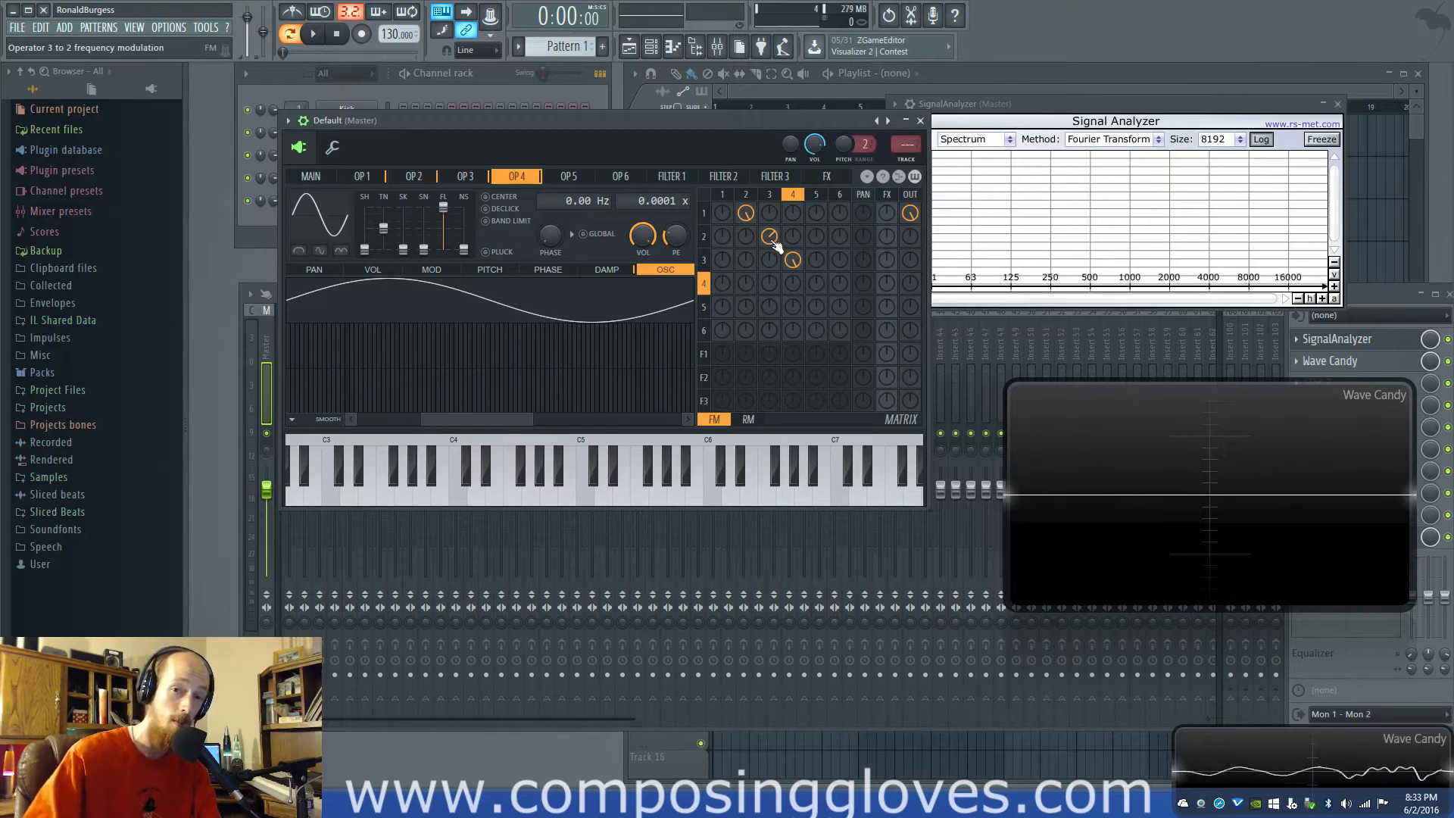
pyautogui.moveTo(772, 240)
pyautogui.mouseDown()
pyautogui.moveTo(772, 218)
pyautogui.moveTo(771, 252)
pyautogui.mouseUp()
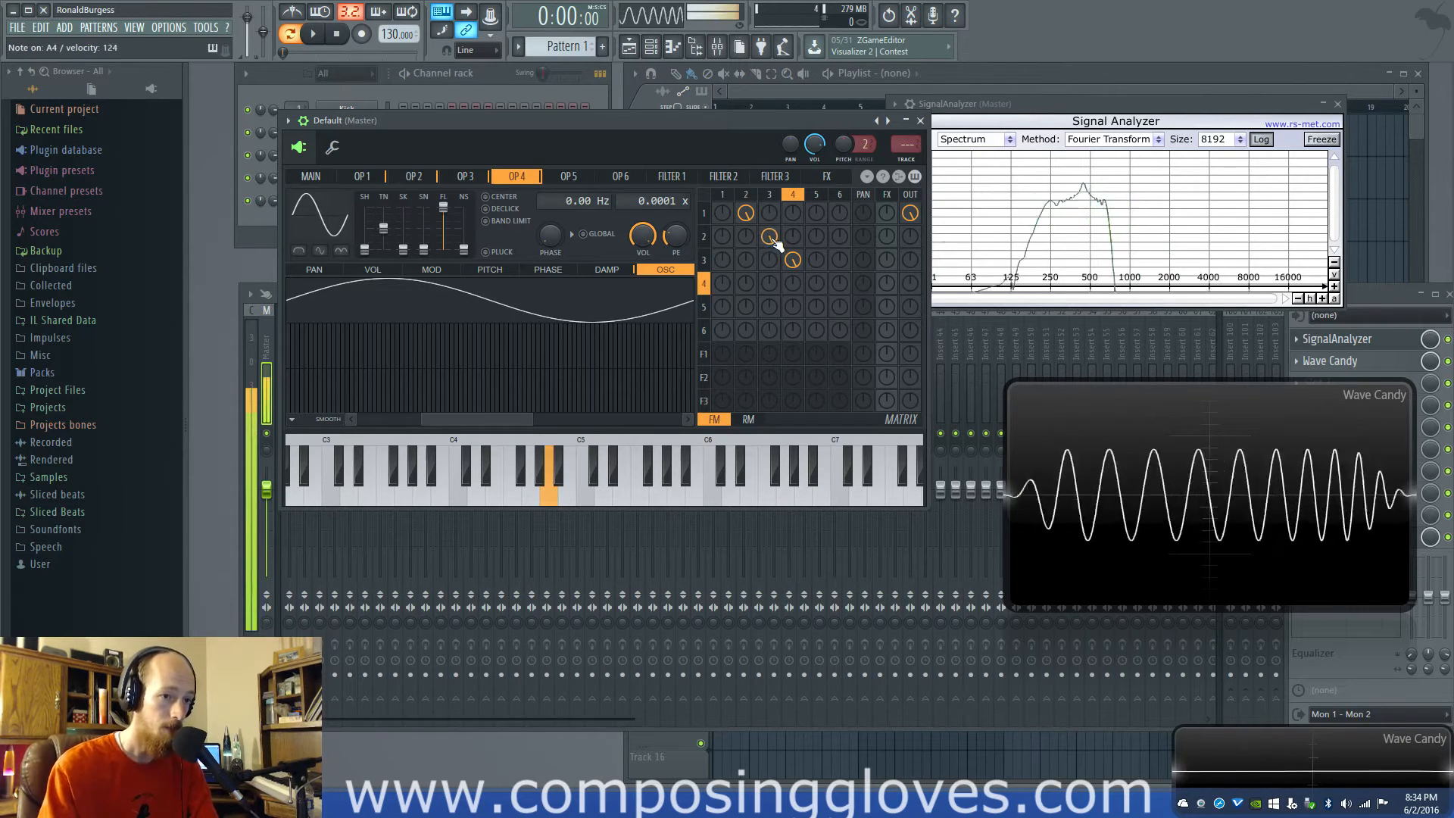
pyautogui.moveTo(793, 259)
pyautogui.mouseDown()
pyautogui.moveTo(793, 281)
pyautogui.moveTo(794, 256)
pyautogui.mouseUp()
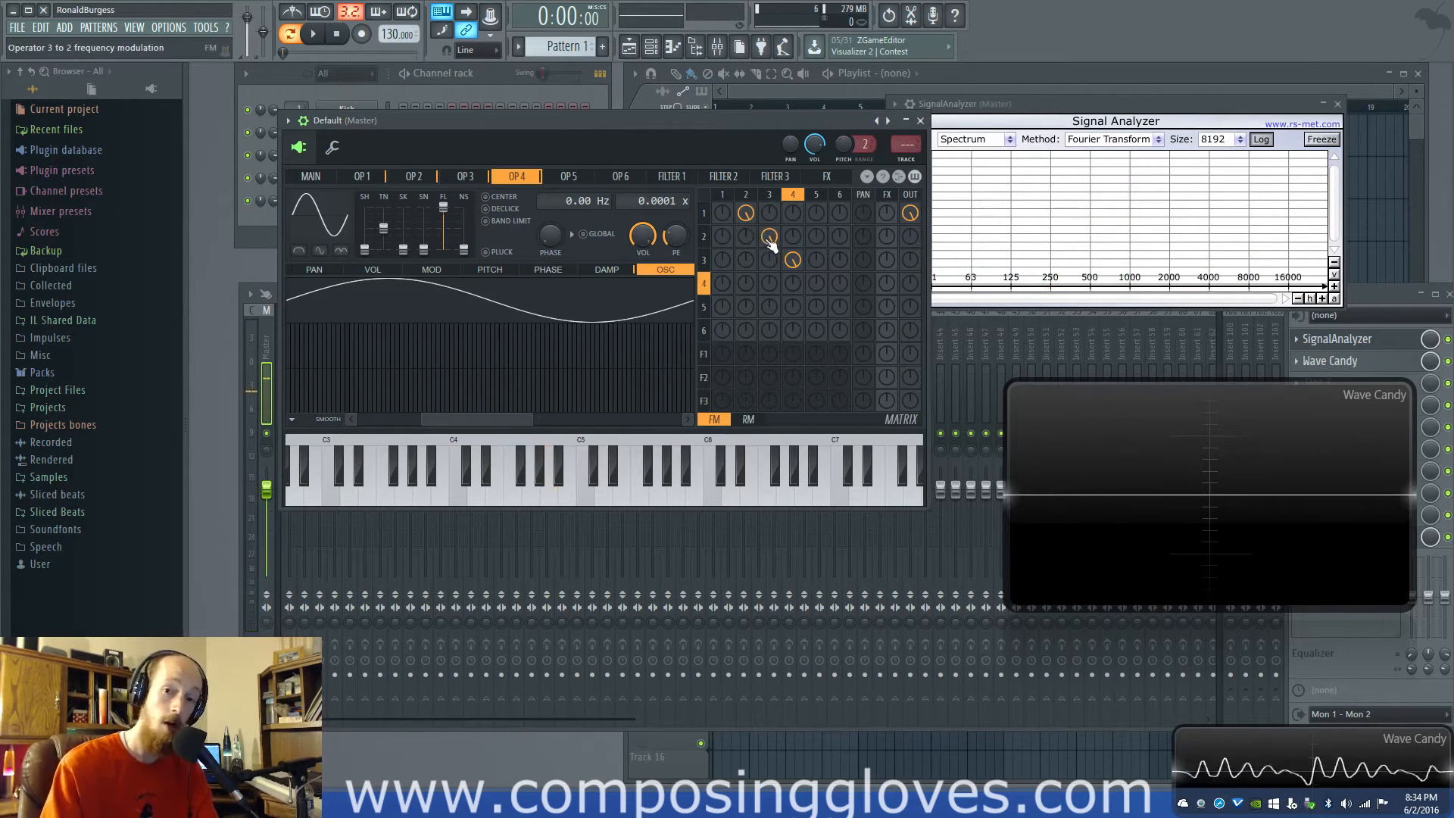
# Change operator 3's waveform shape to triangle and try a higher frequency ratio on it, returning the ratio to 0.0020
pyautogui.click(770, 195)
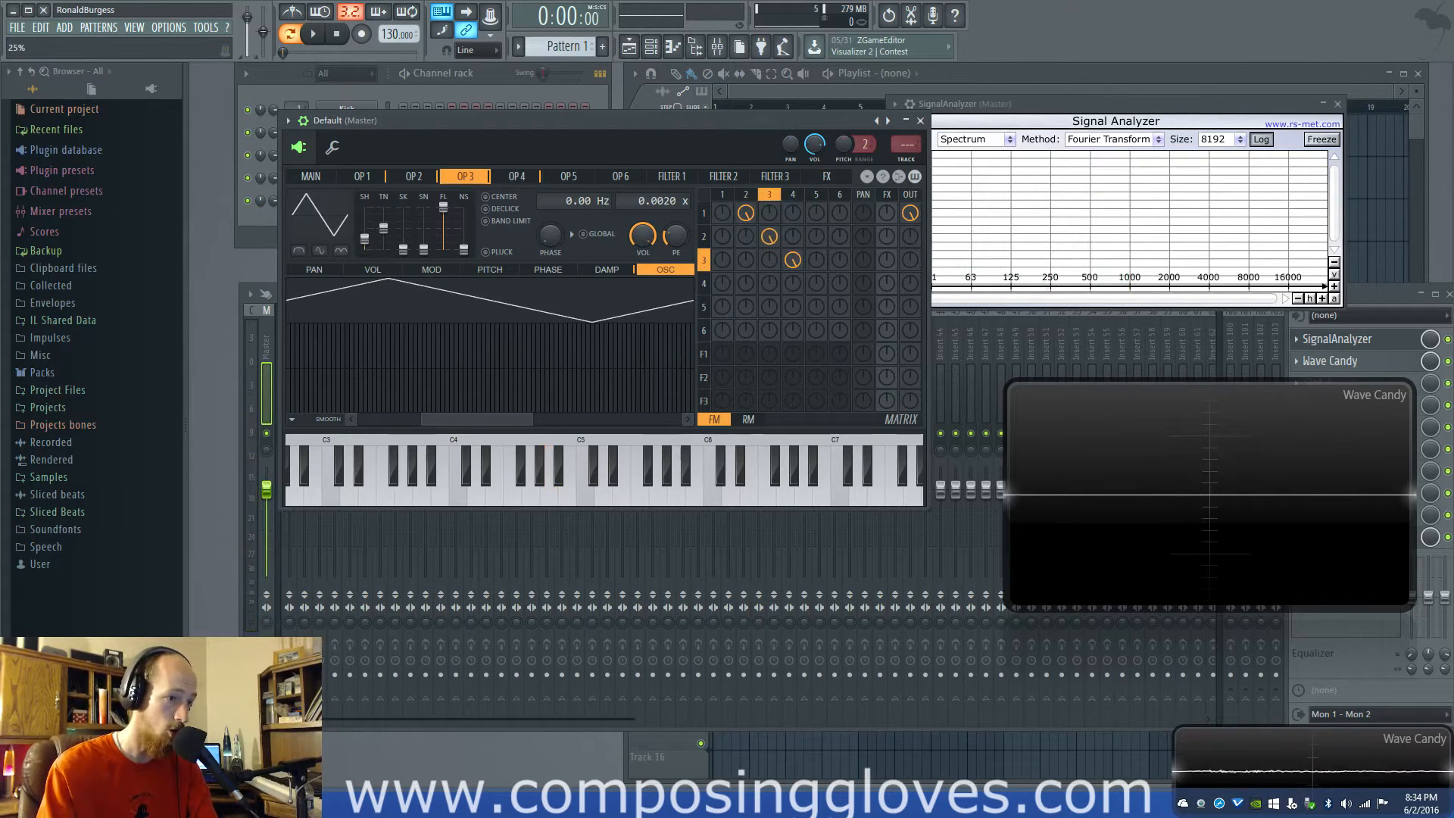
pyautogui.click(793, 195)
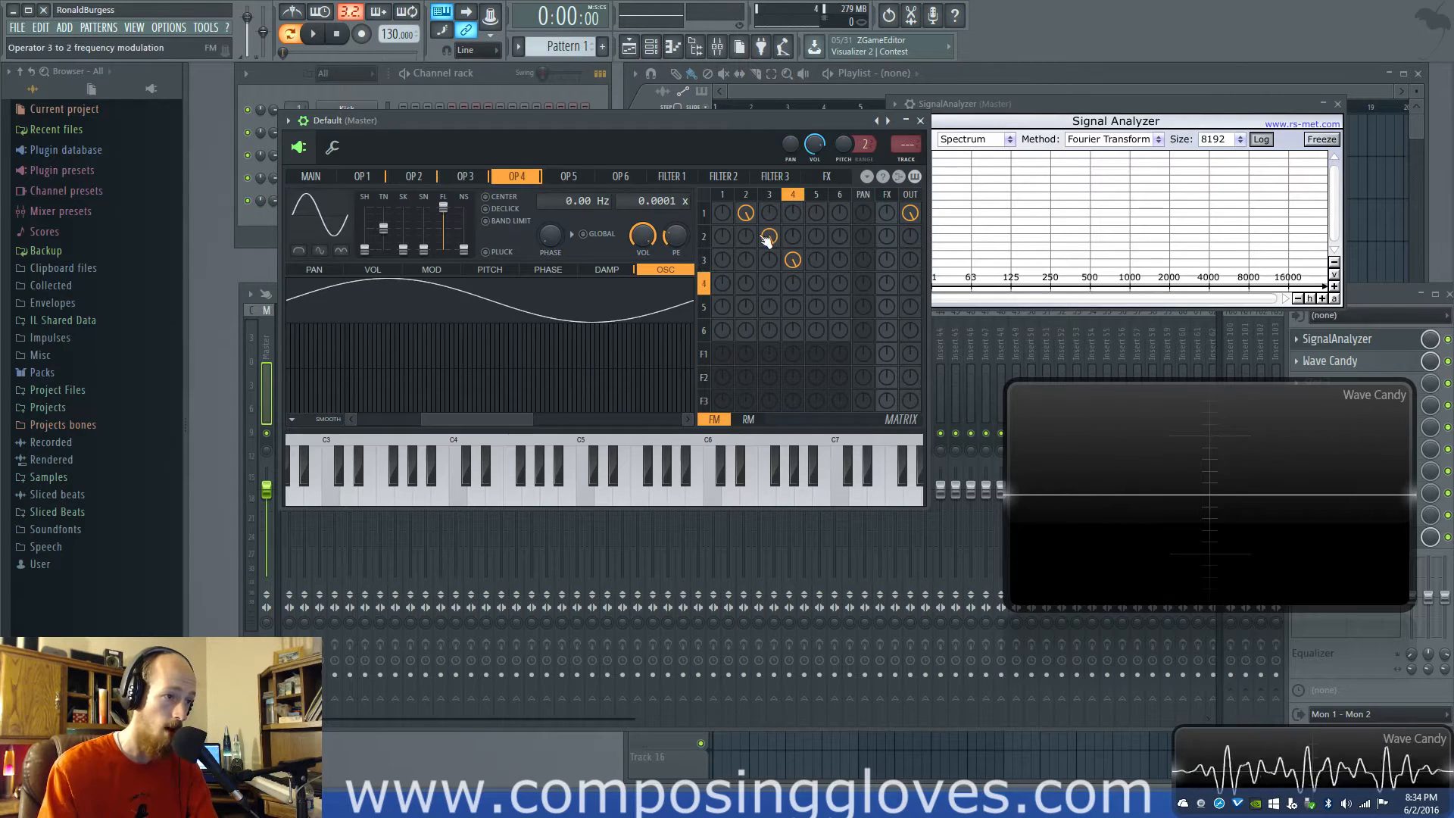
pyautogui.click(700, 256)
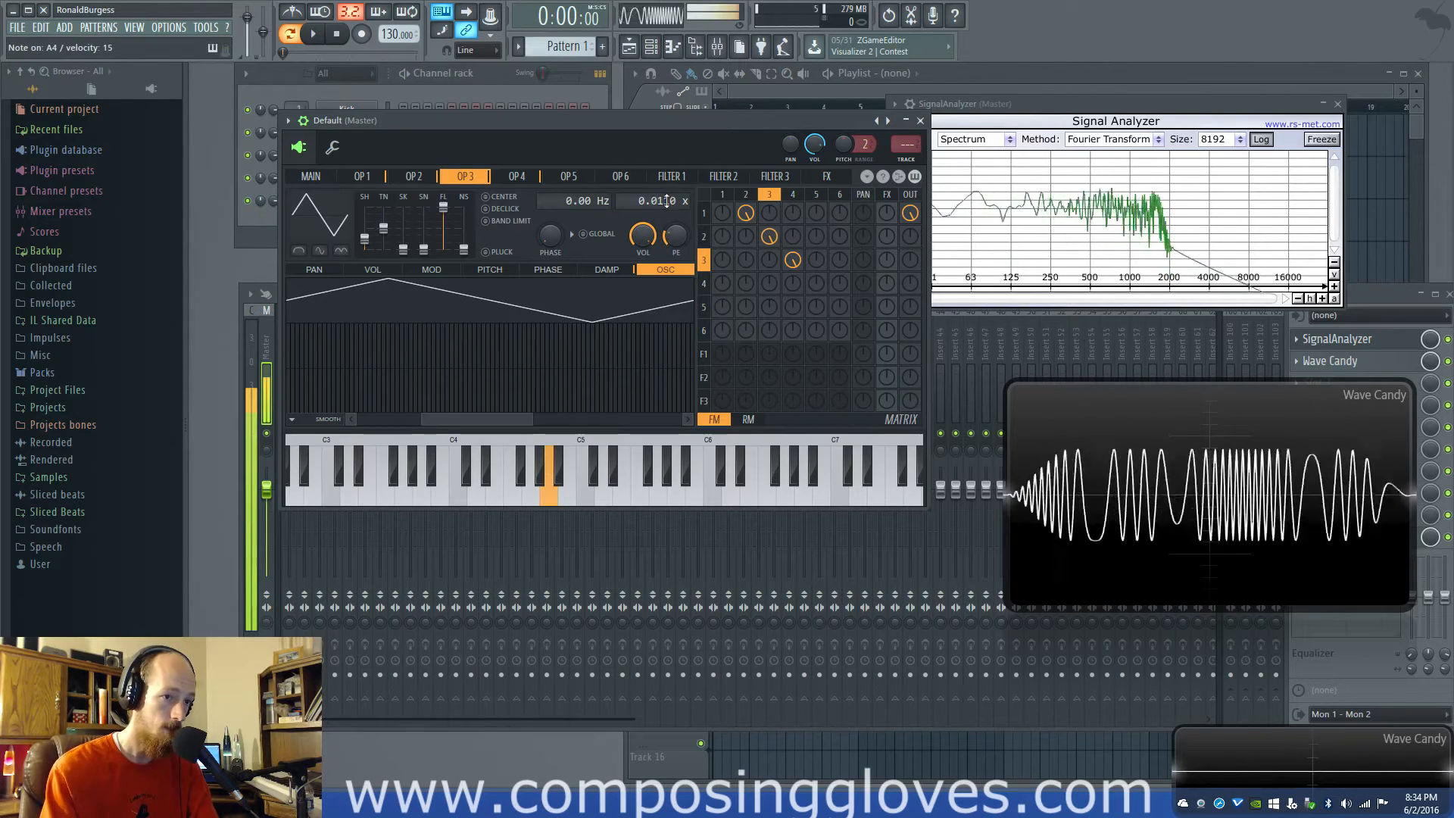
pyautogui.moveTo(666, 201); pyautogui.dragTo(667, 212)
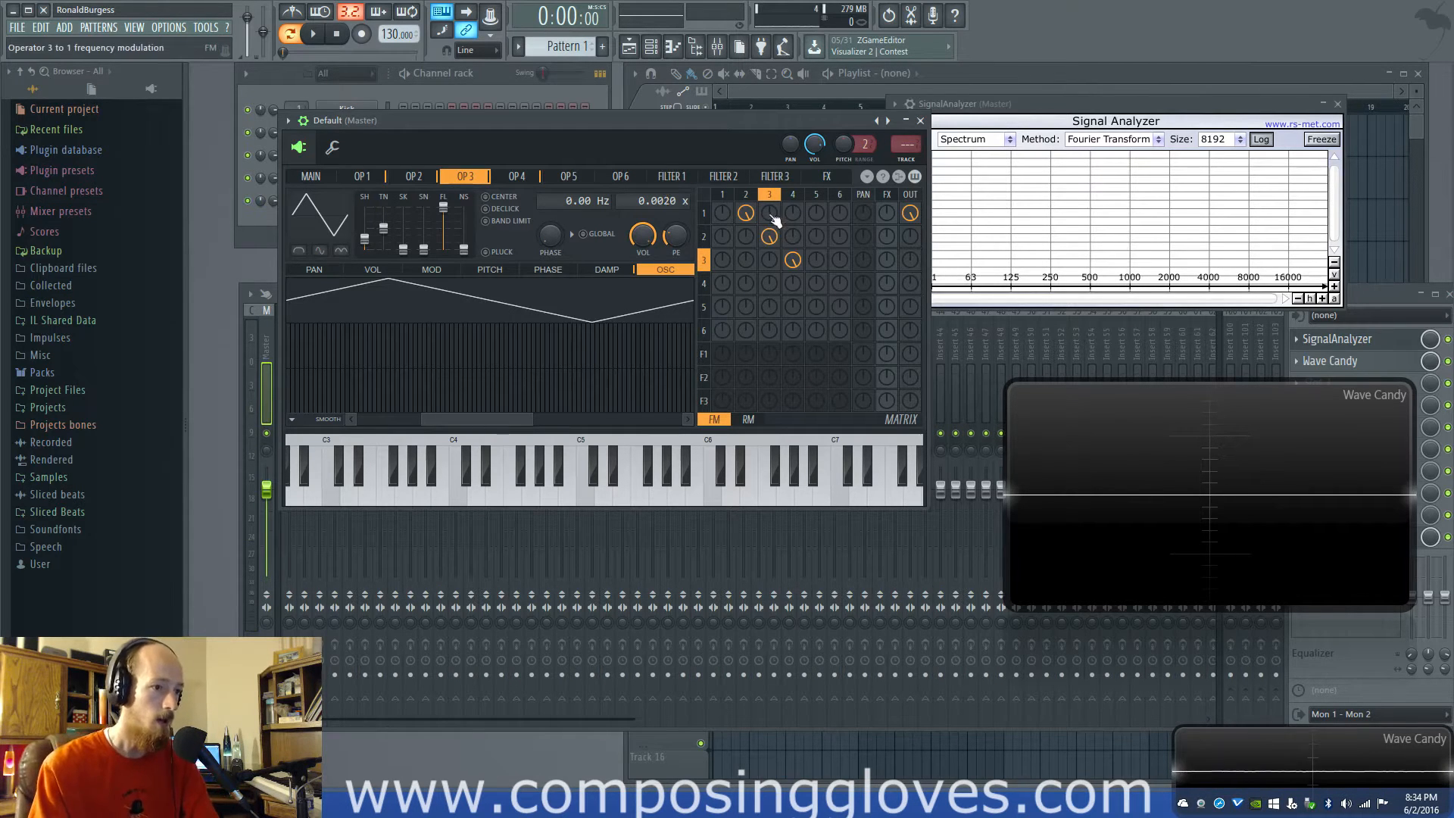
pyautogui.press('b')
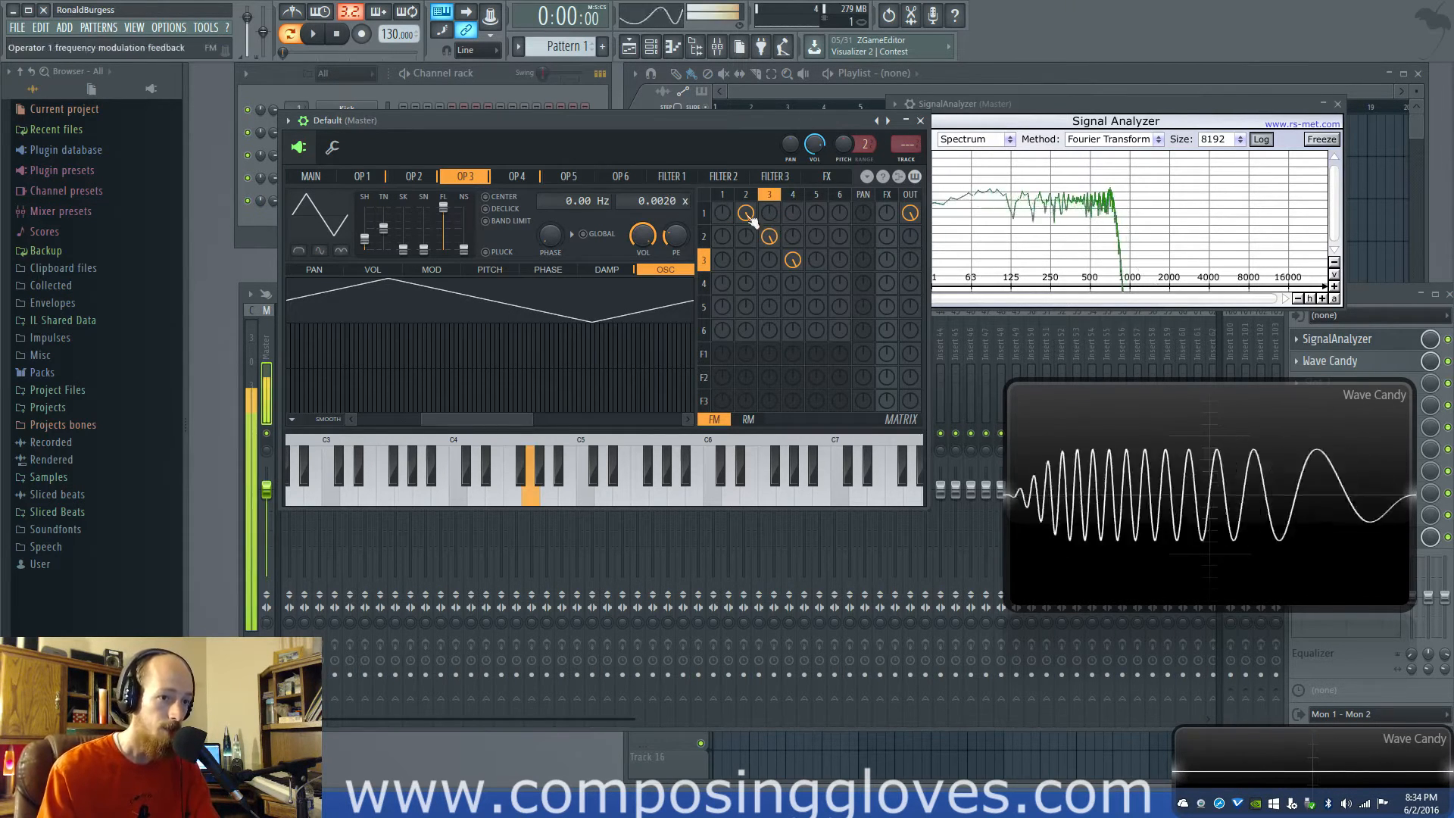
# Mute operator 4's modulation of operator 3 and operator 3's modulation of operator 2 for comparison, re-enabling both
pyautogui.click(793, 259)
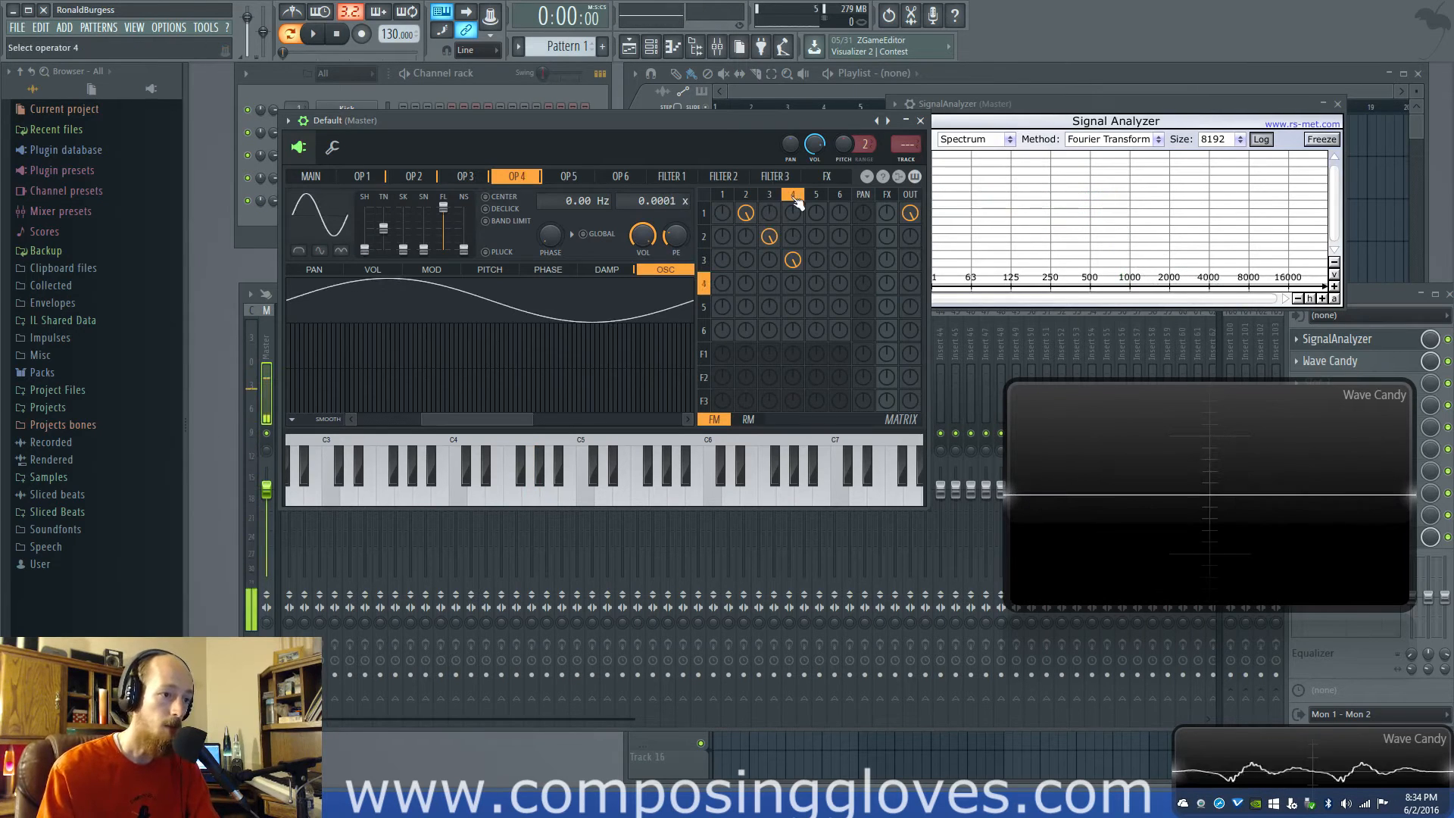
pyautogui.rightClick(790, 263)
pyautogui.rightClick(771, 237)
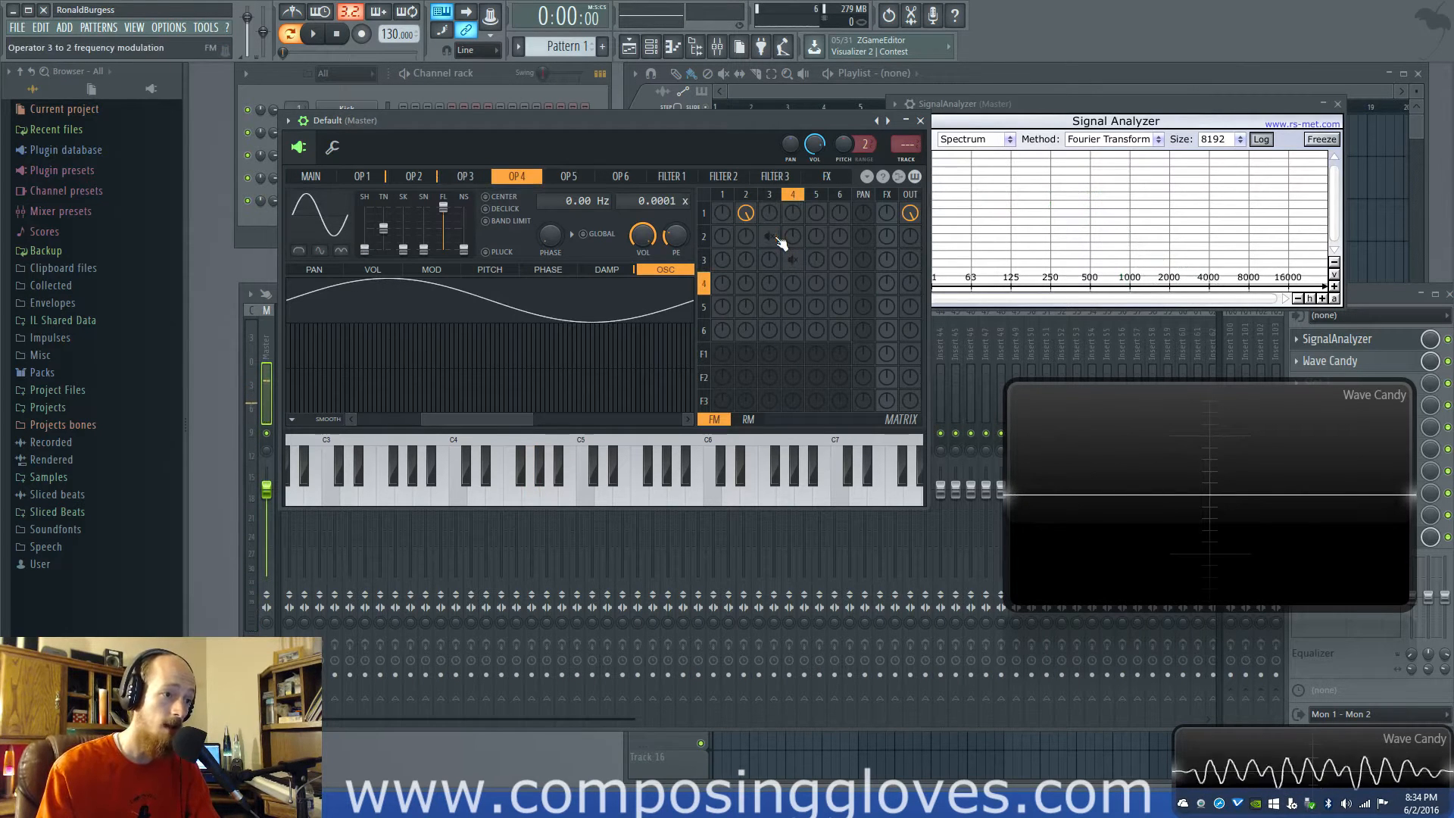
pyautogui.rightClick(768, 239)
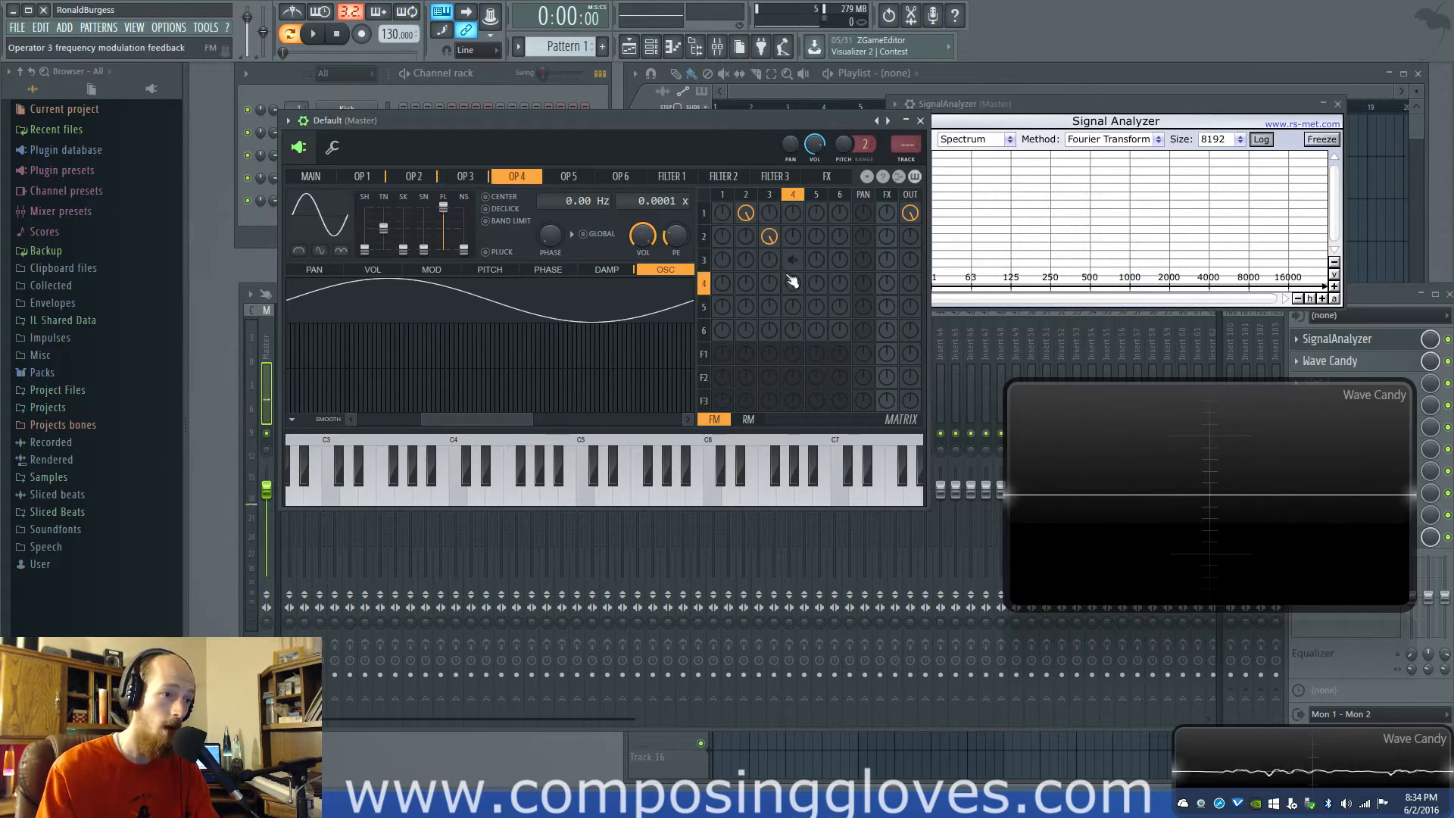
pyautogui.click(758, 225)
pyautogui.click(768, 236)
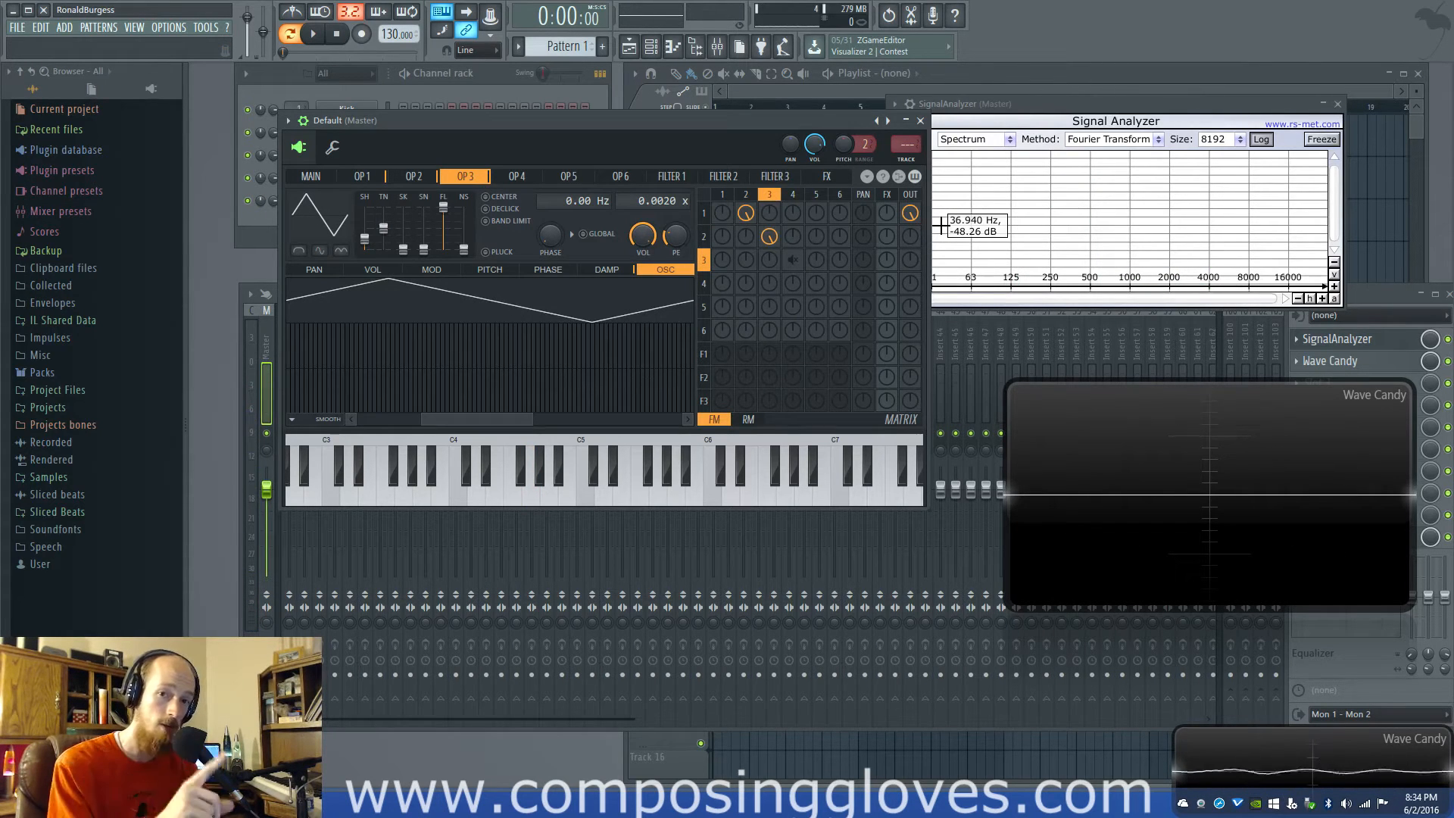
pyautogui.click(793, 218)
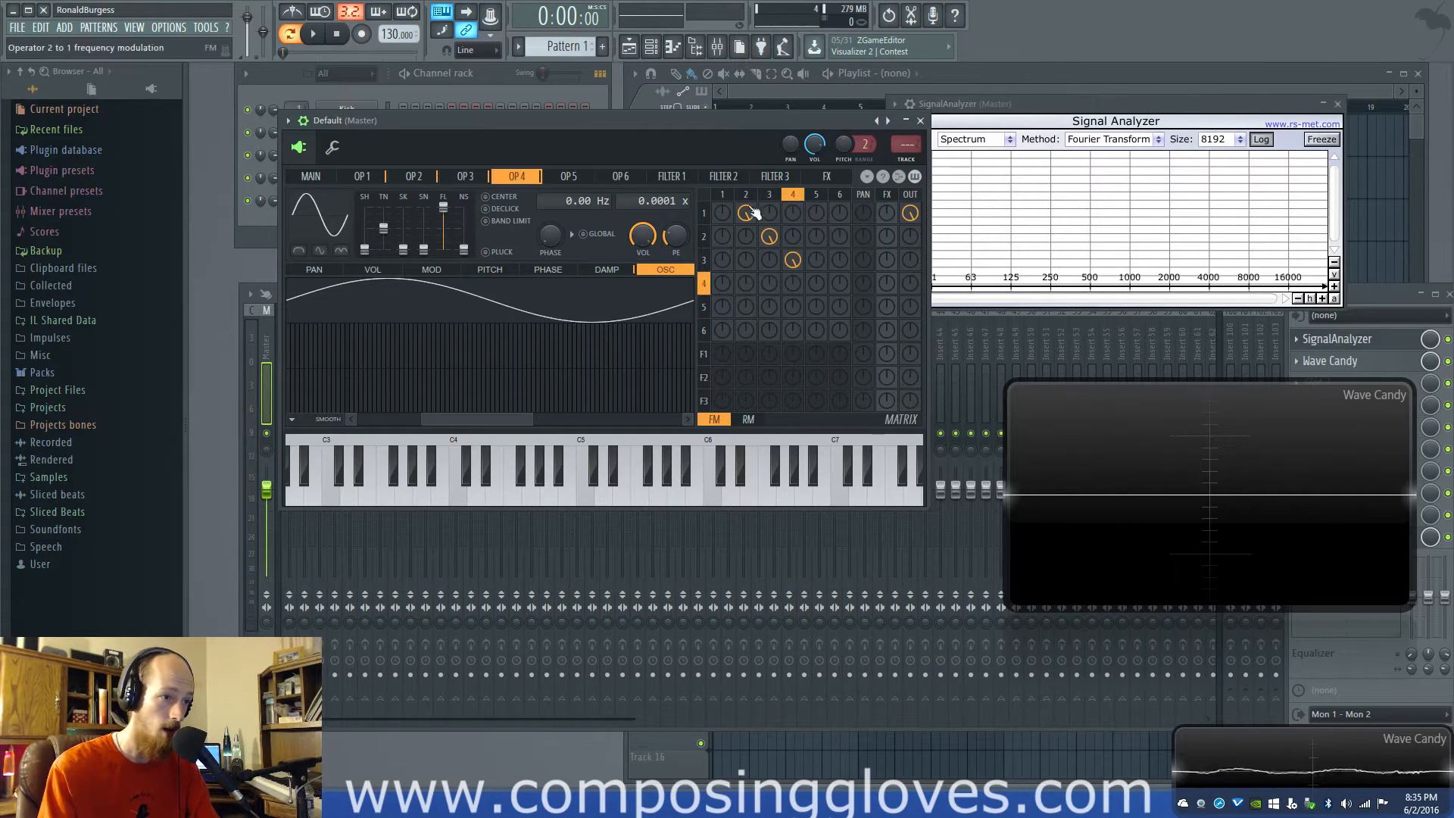
pyautogui.click(769, 212)
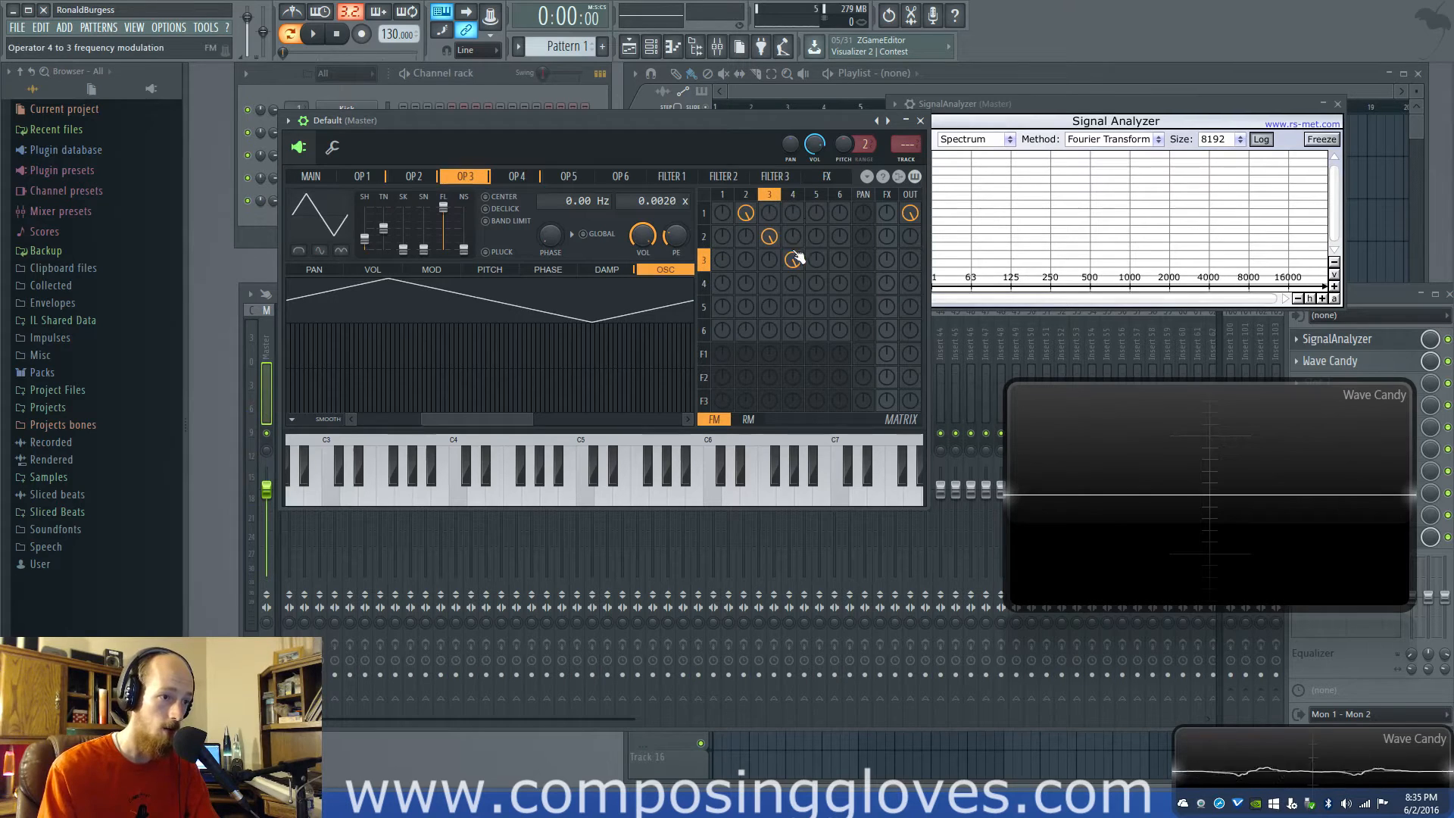
# Mute operator 4's modulation of operator 3, and compare operator 3 as a sine with operator 2 as a triangle
pyautogui.rightClick(793, 256)
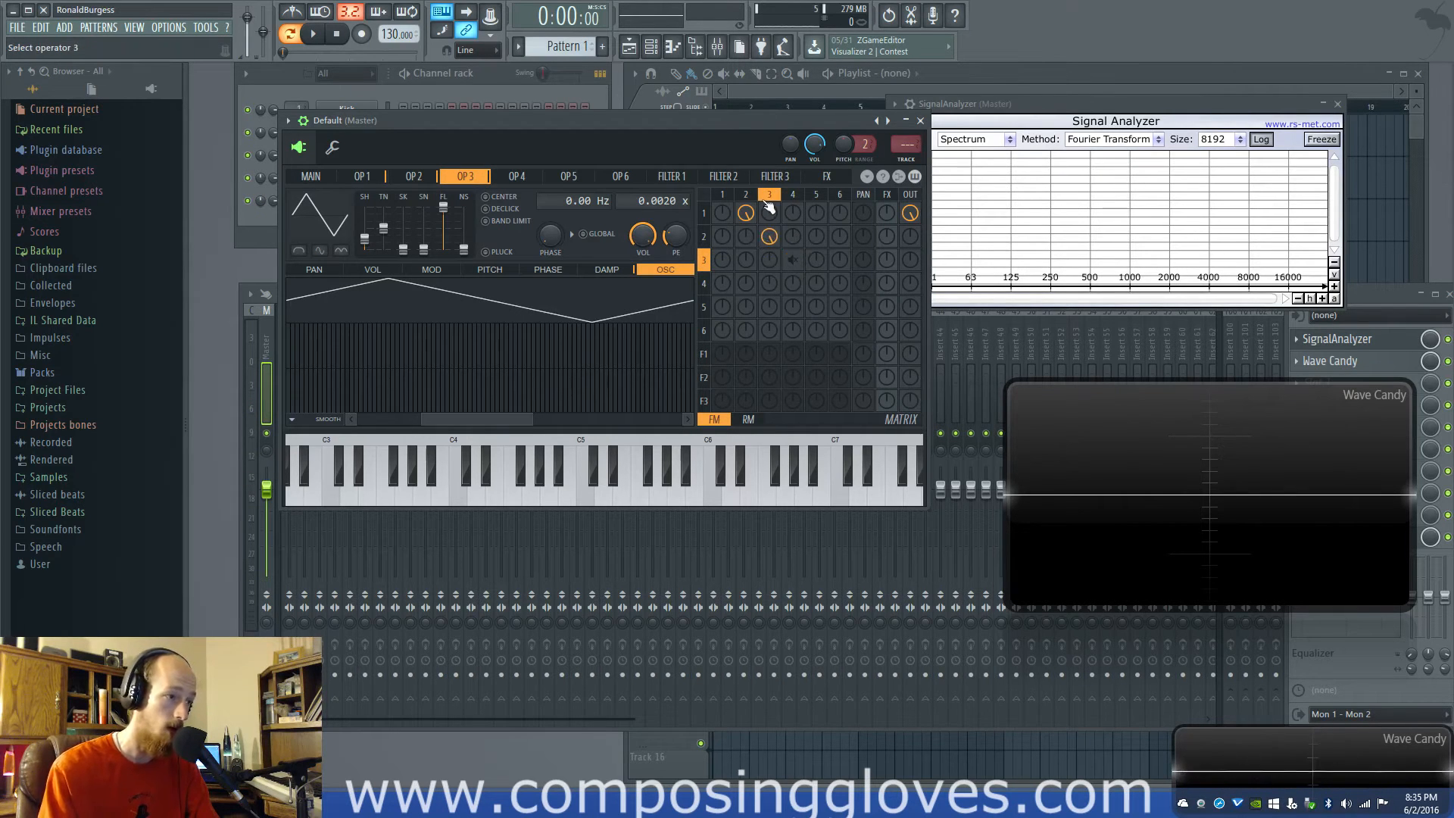
pyautogui.moveTo(368, 240); pyautogui.dragTo(369, 249)
pyautogui.click(746, 196)
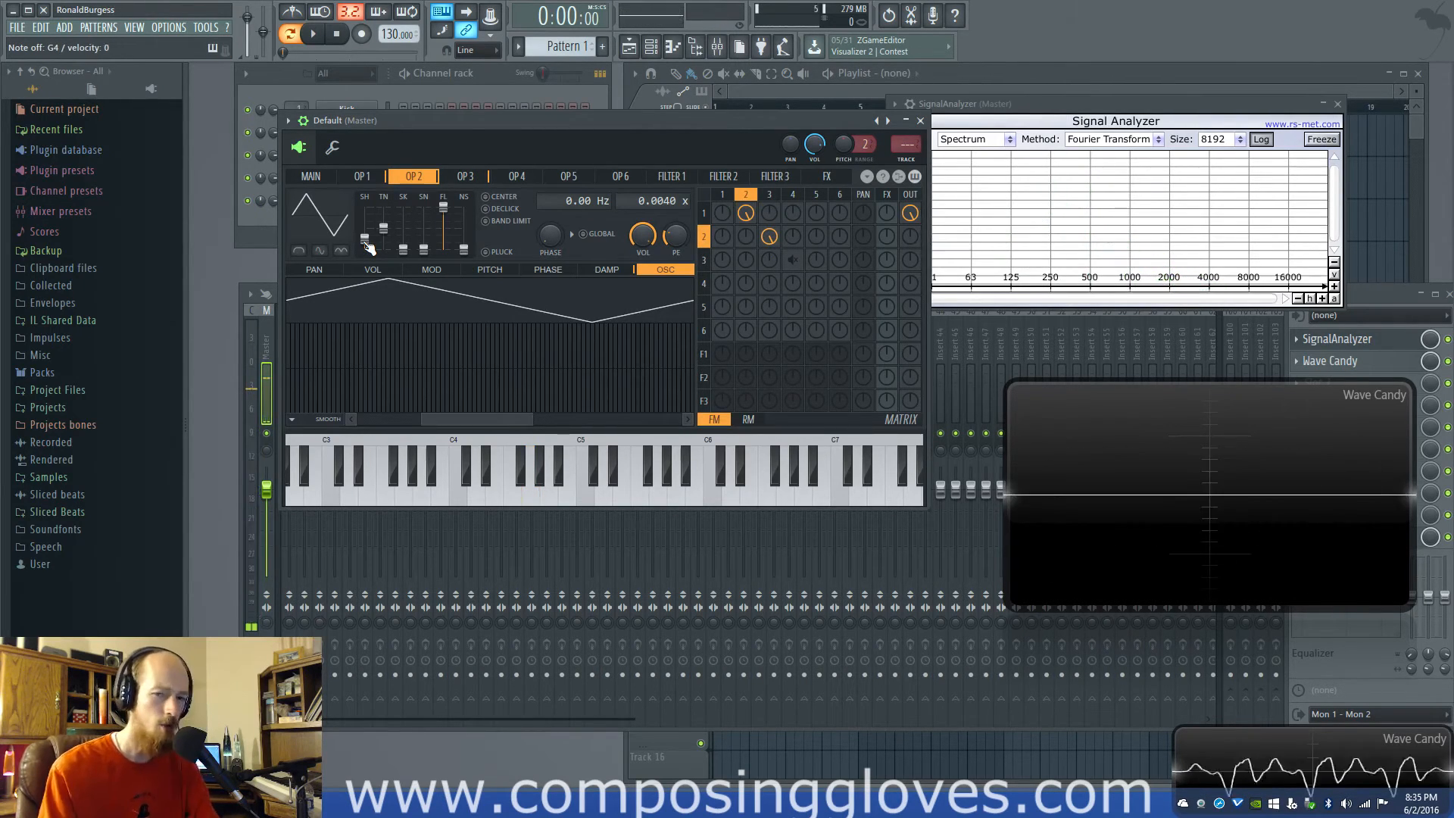
pyautogui.click(771, 195)
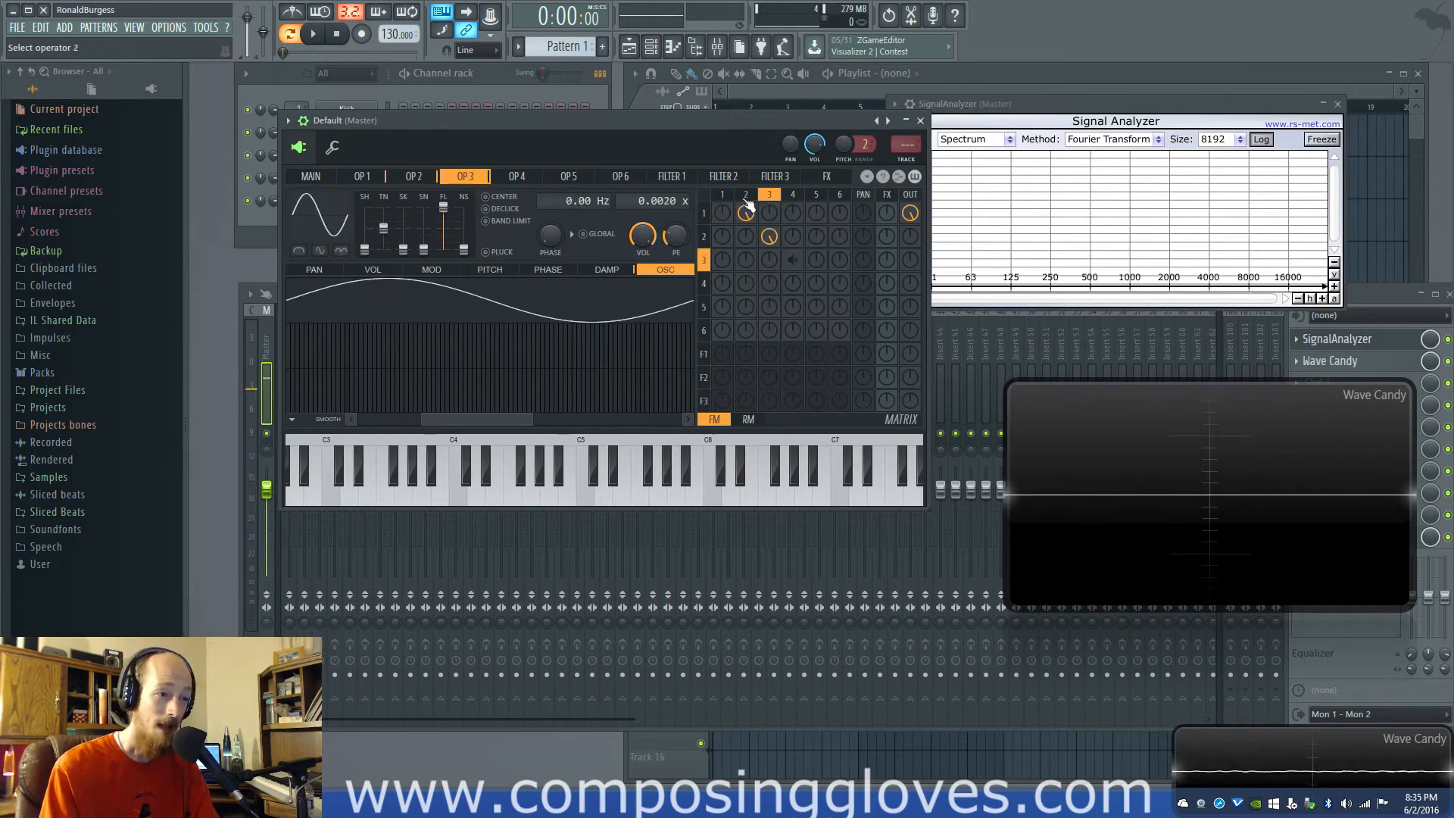
pyautogui.click(747, 198)
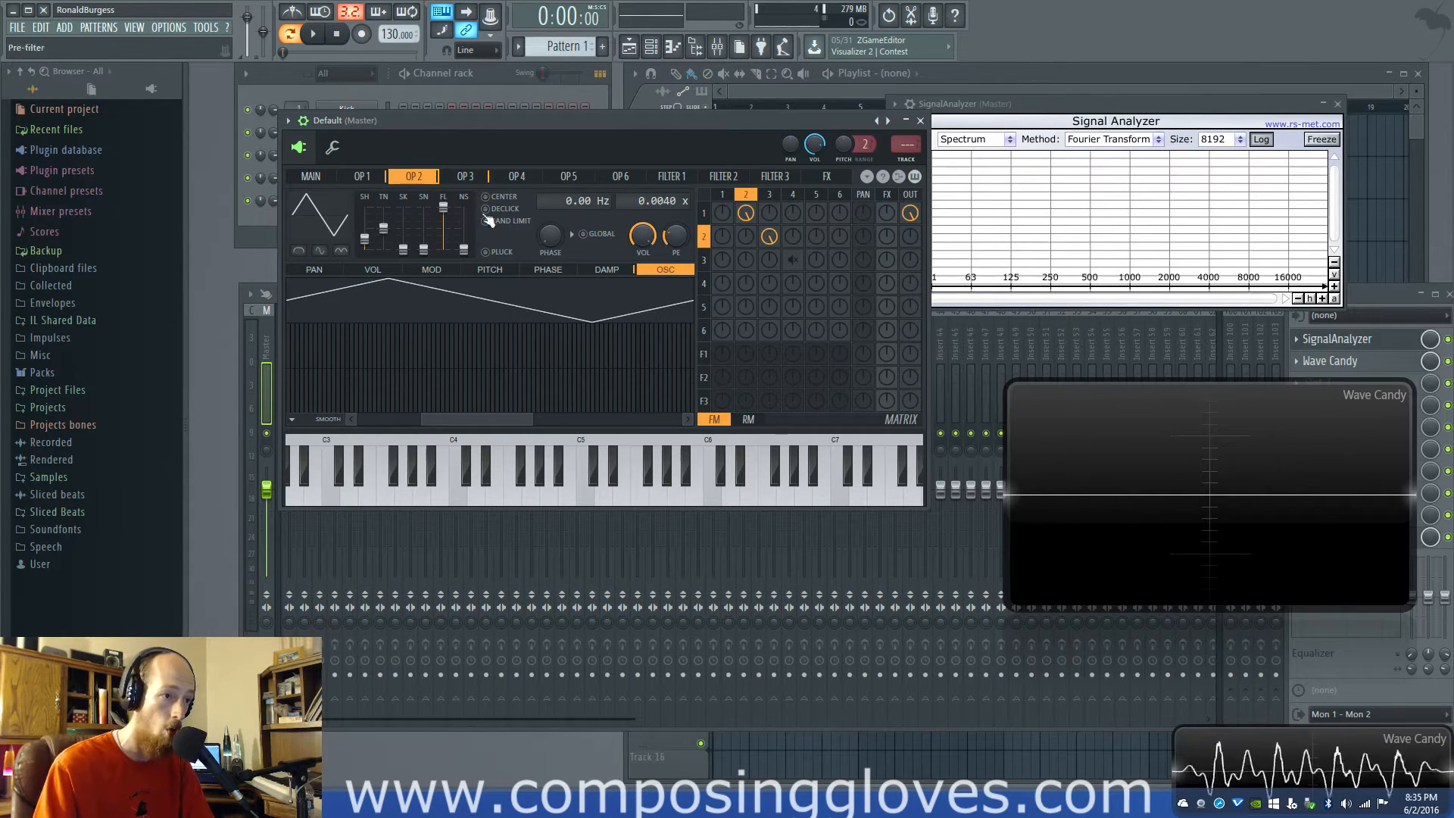
pyautogui.click(766, 198)
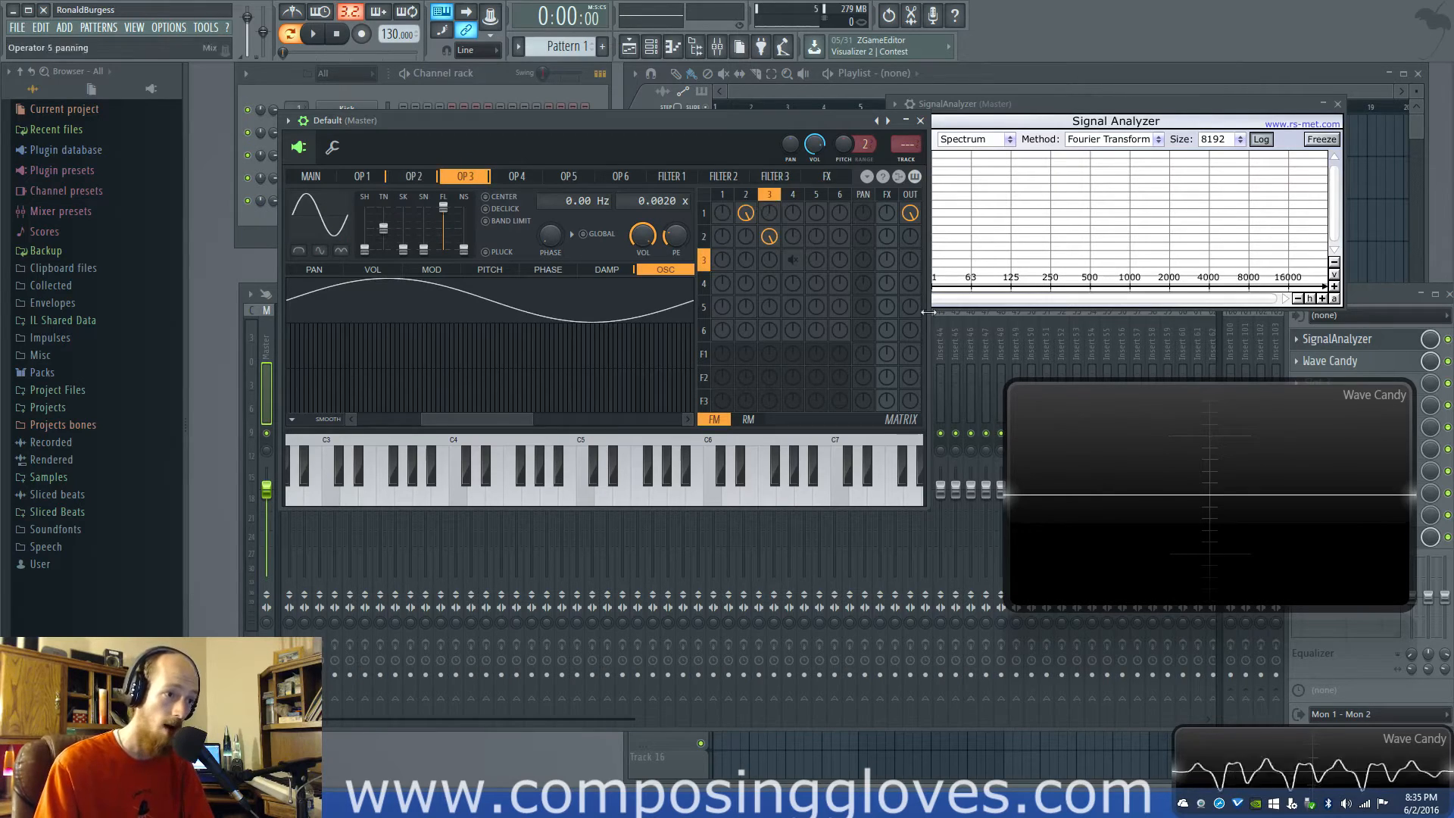
# Re-enable operator 4's modulation of operator 3 and change operator 3's waveform shape to triangle alongside operator 2
pyautogui.moveTo(784, 264); pyautogui.dragTo(789, 276)
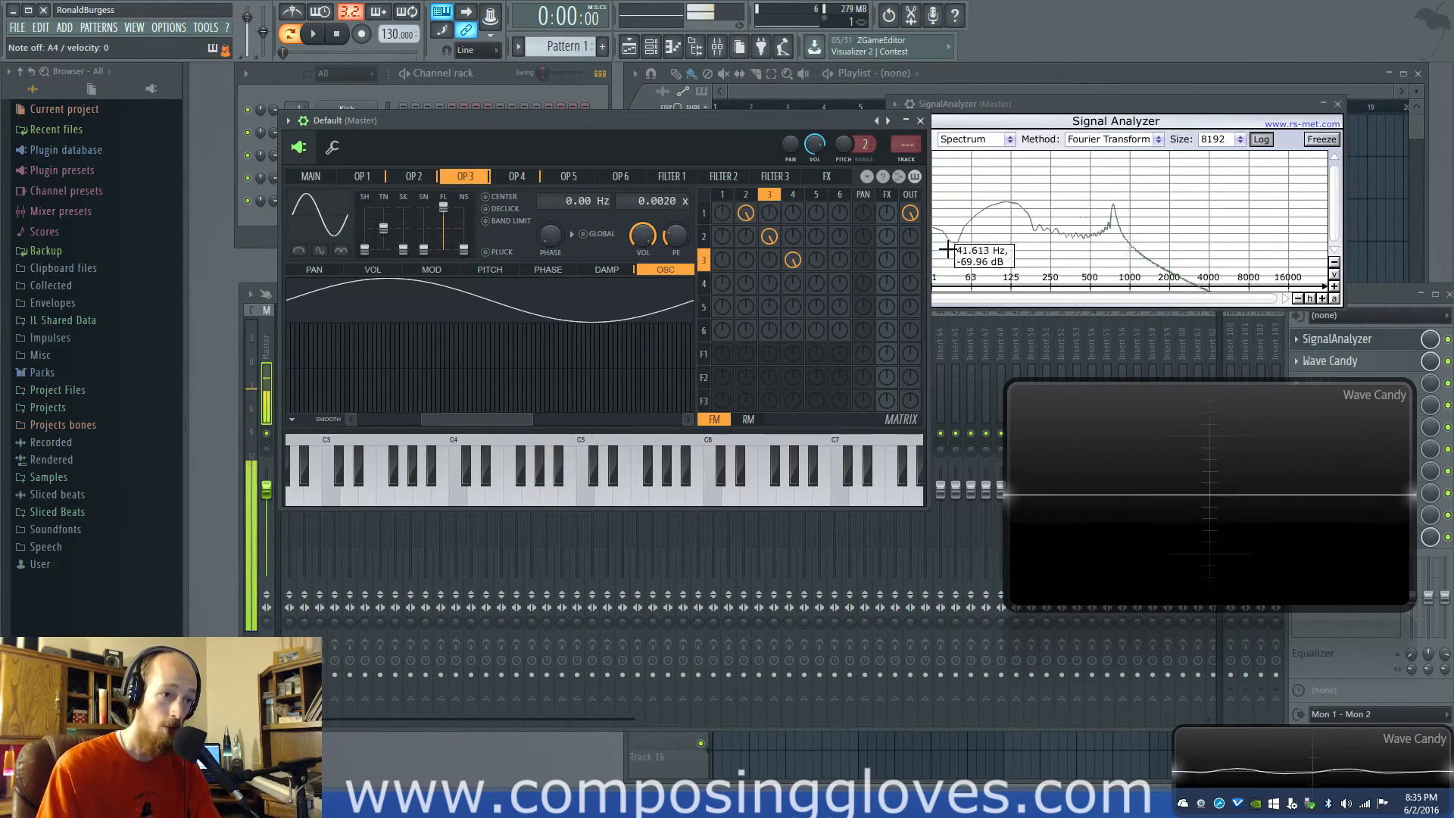
pyautogui.click(413, 176)
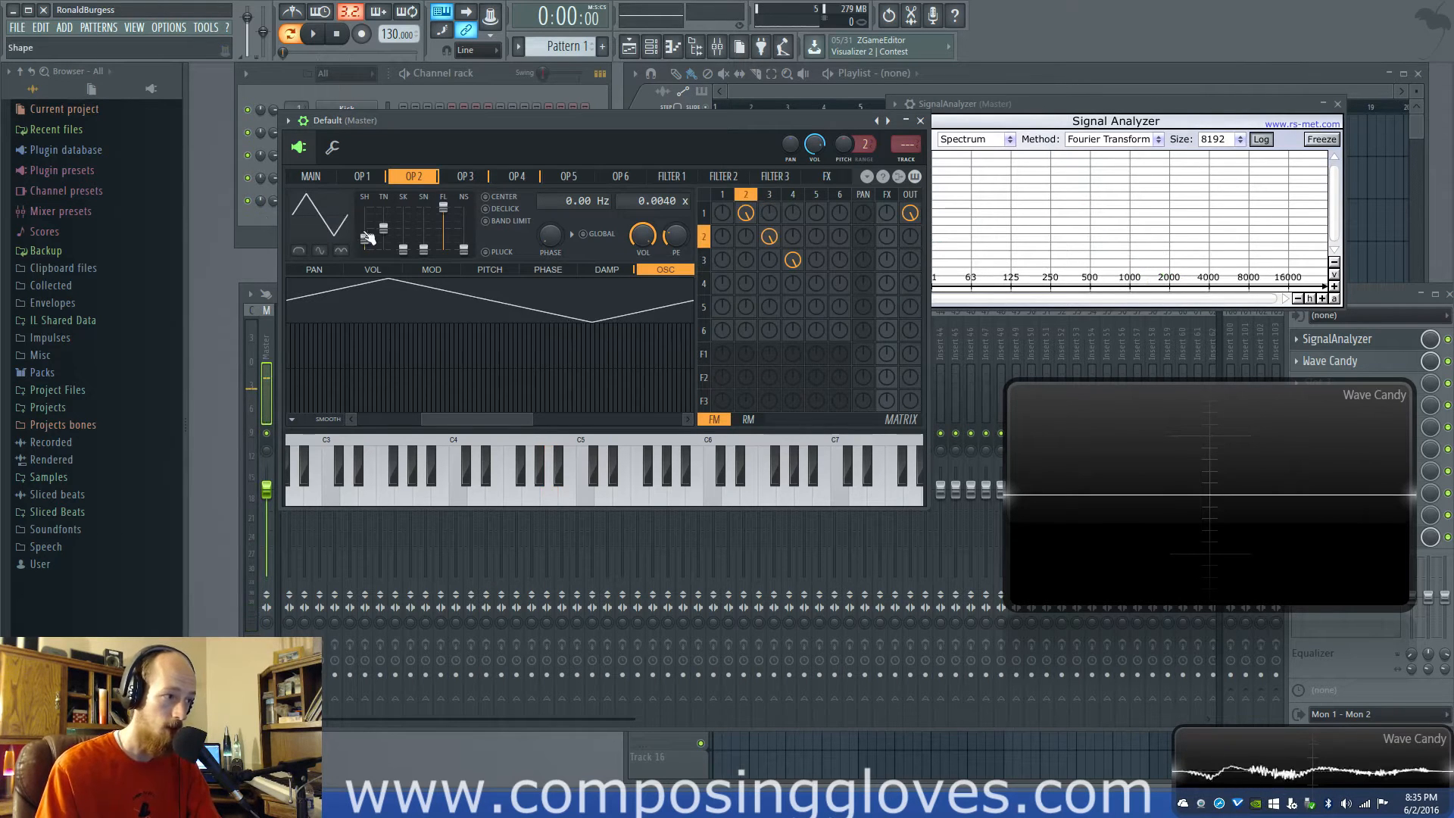
pyautogui.moveTo(366, 238)
pyautogui.mouseDown()
pyautogui.moveTo(367, 256)
pyautogui.moveTo(365, 238)
pyautogui.mouseUp()
pyautogui.click(774, 196)
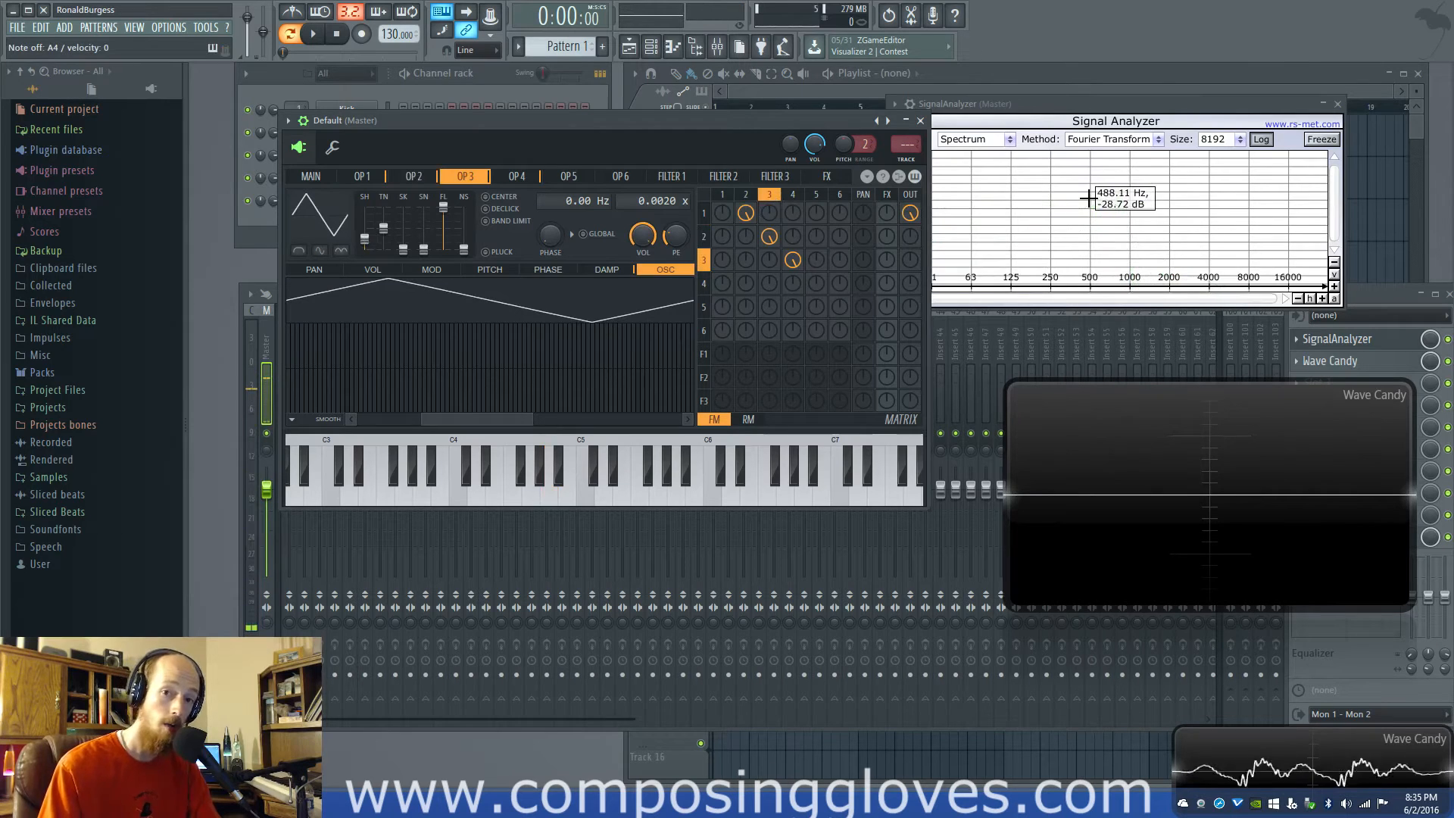
# Set the waveform shape of operator 2 and operator 3 back to sine
pyautogui.click(745, 195)
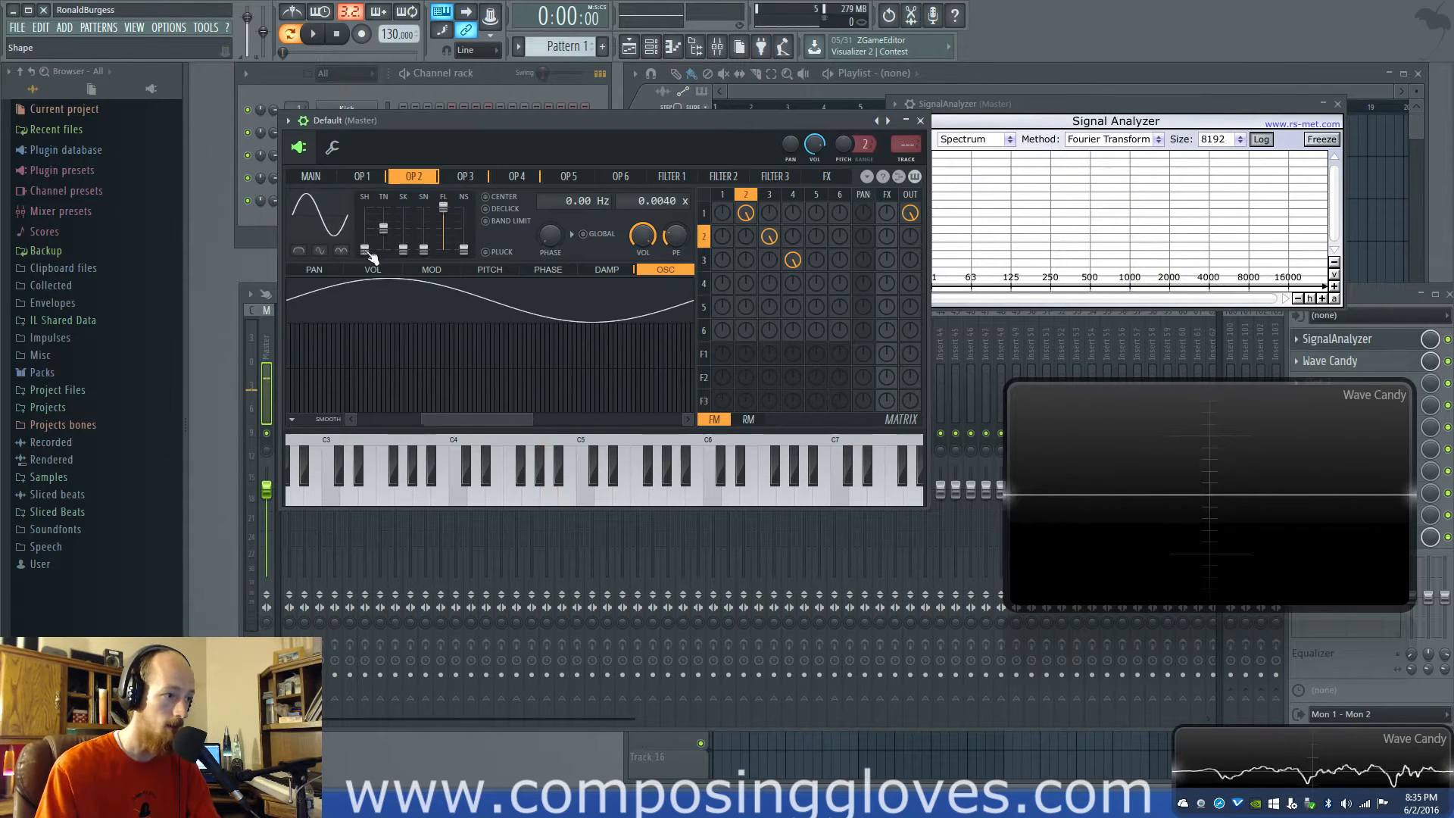
pyautogui.moveTo(368, 253); pyautogui.dragTo(366, 252)
pyautogui.click(769, 195)
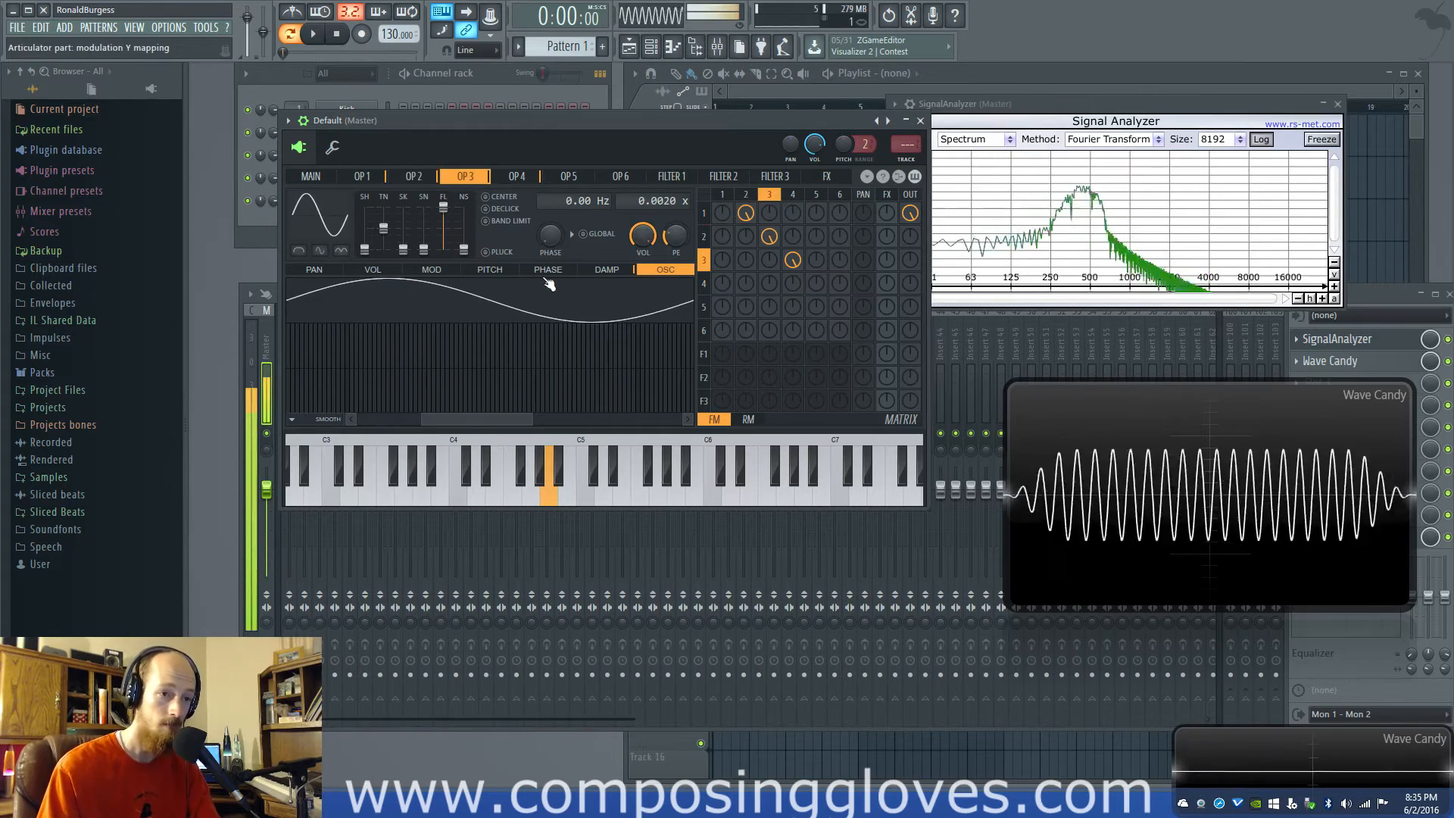
# Change operator 4's waveform shape to triangle
pyautogui.click(794, 196)
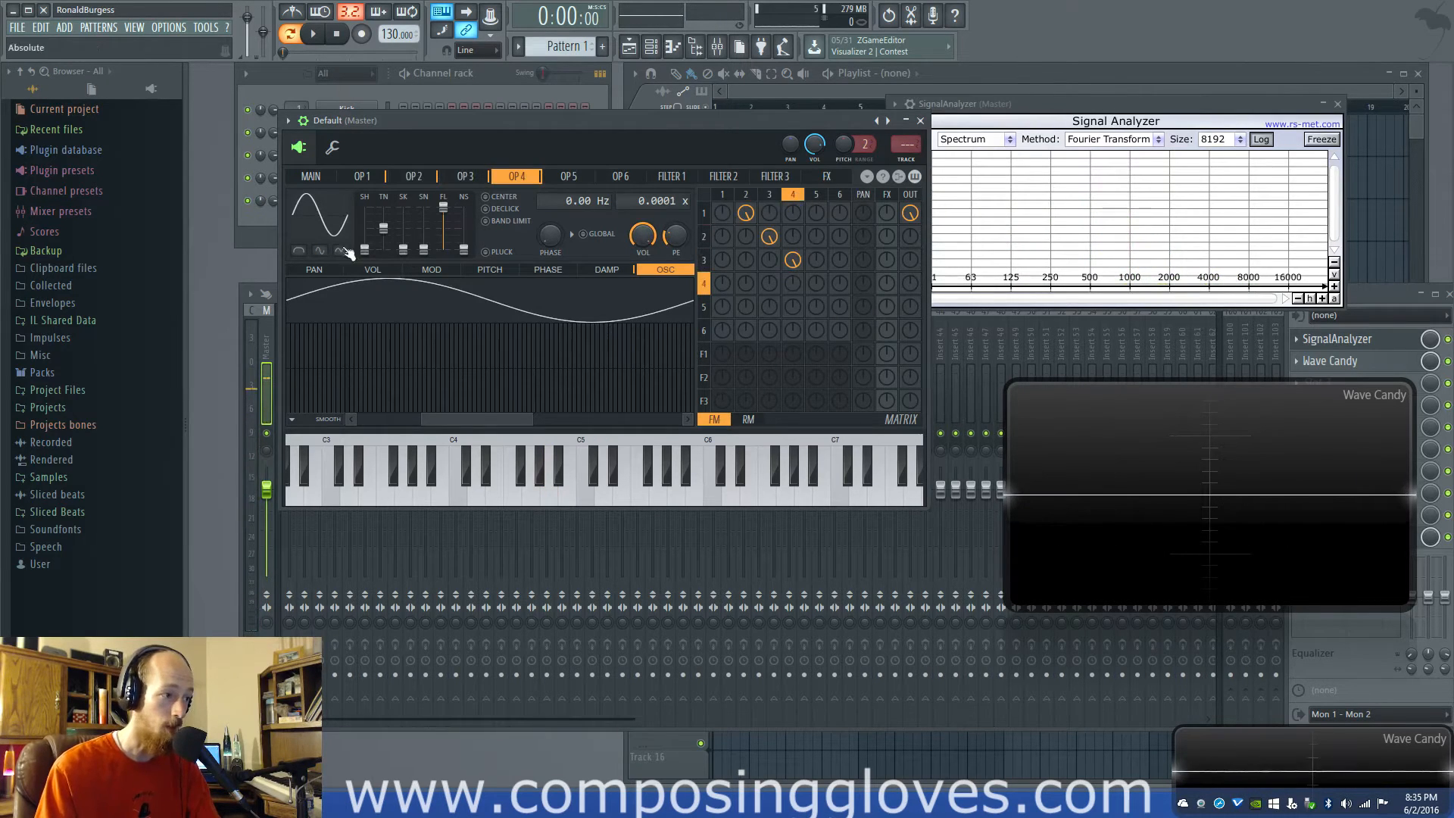
pyautogui.click(749, 195)
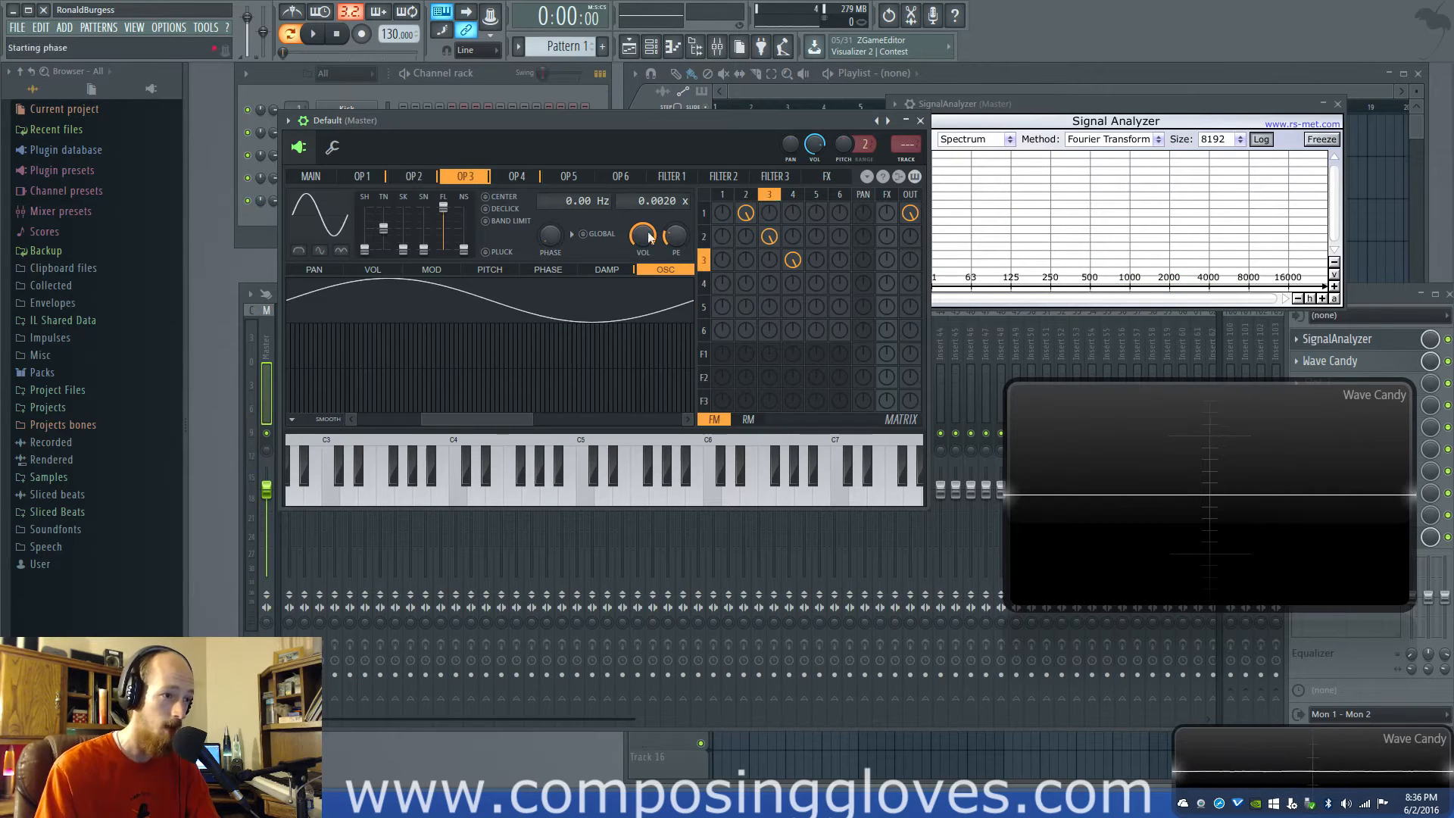
pyautogui.click(794, 196)
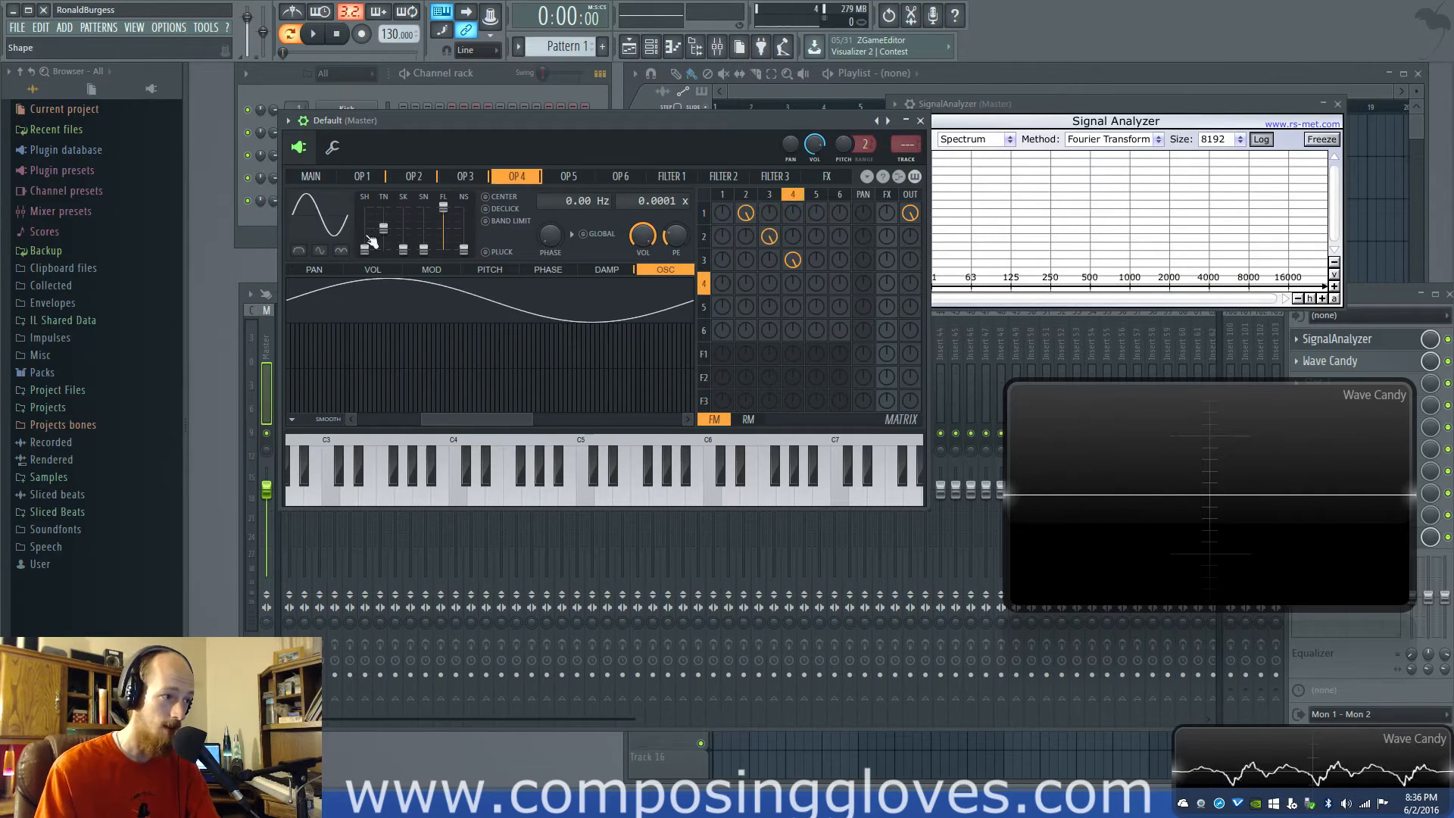
pyautogui.moveTo(371, 240); pyautogui.dragTo(370, 234)
# Set operator 5's frequency ratio to 0.0040 and raise its frequency modulation of operator 4
pyautogui.click(814, 196)
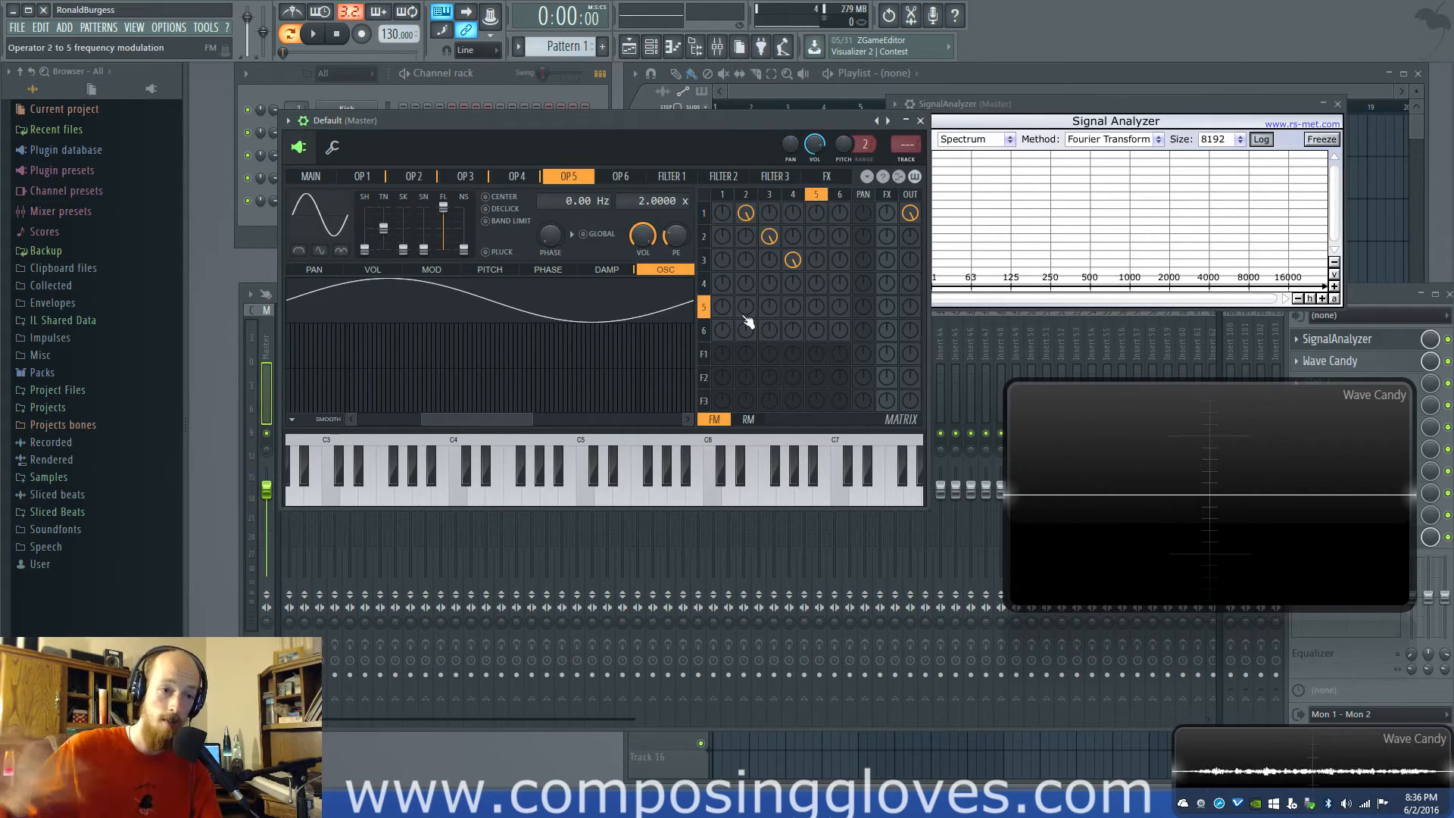
pyautogui.moveTo(815, 285); pyautogui.dragTo(816, 275)
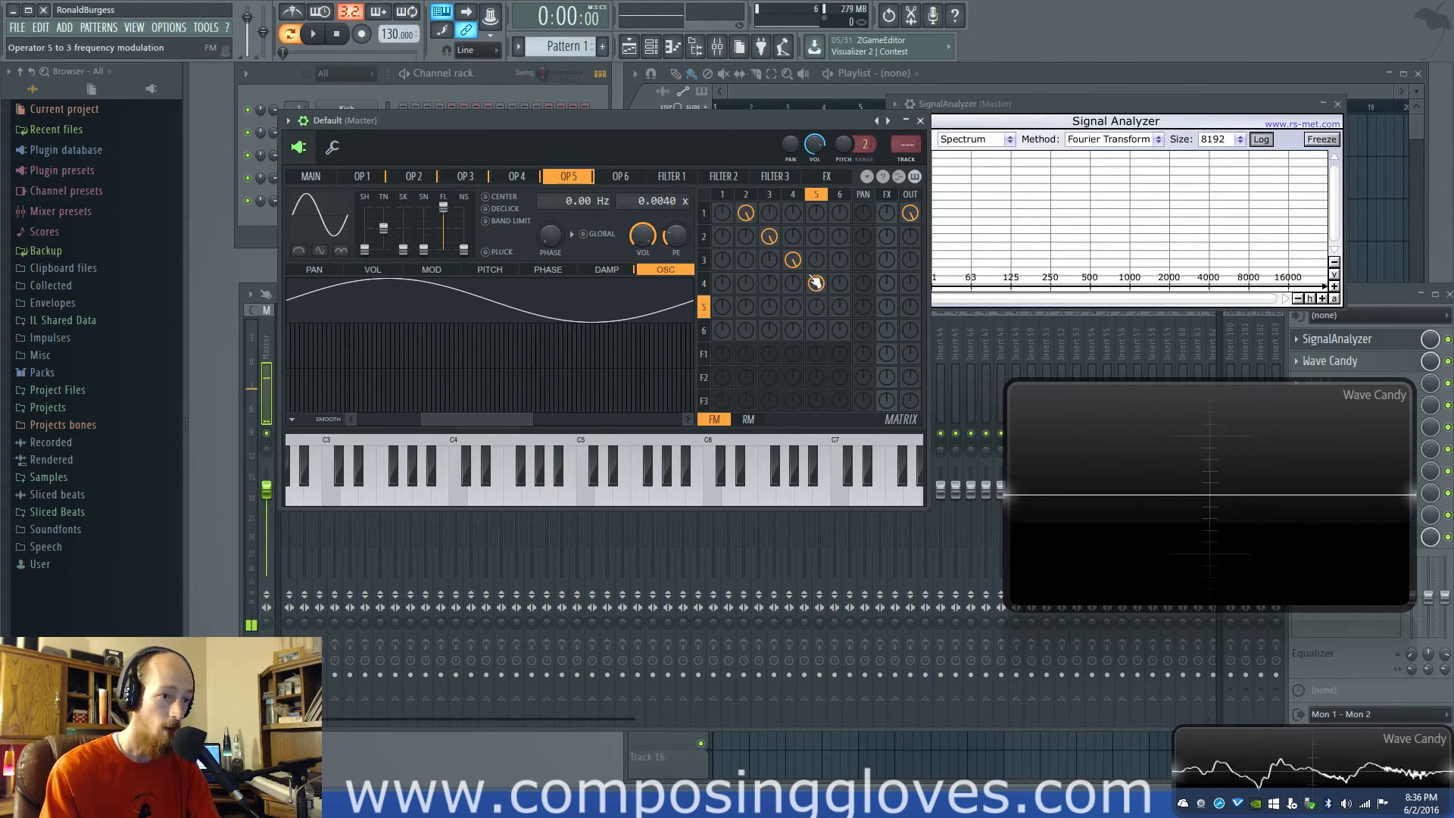
pyautogui.click(793, 196)
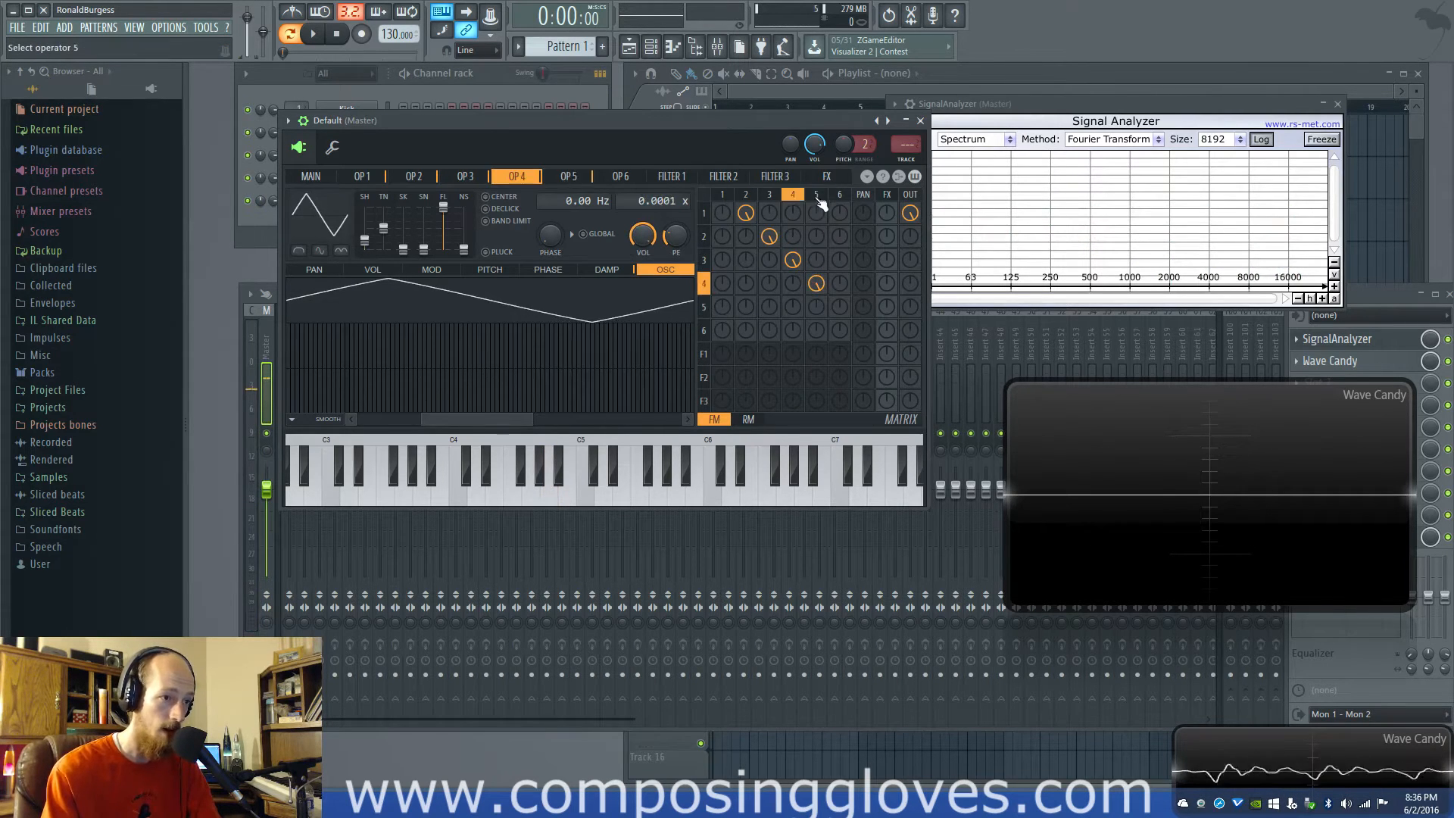
pyautogui.click(816, 196)
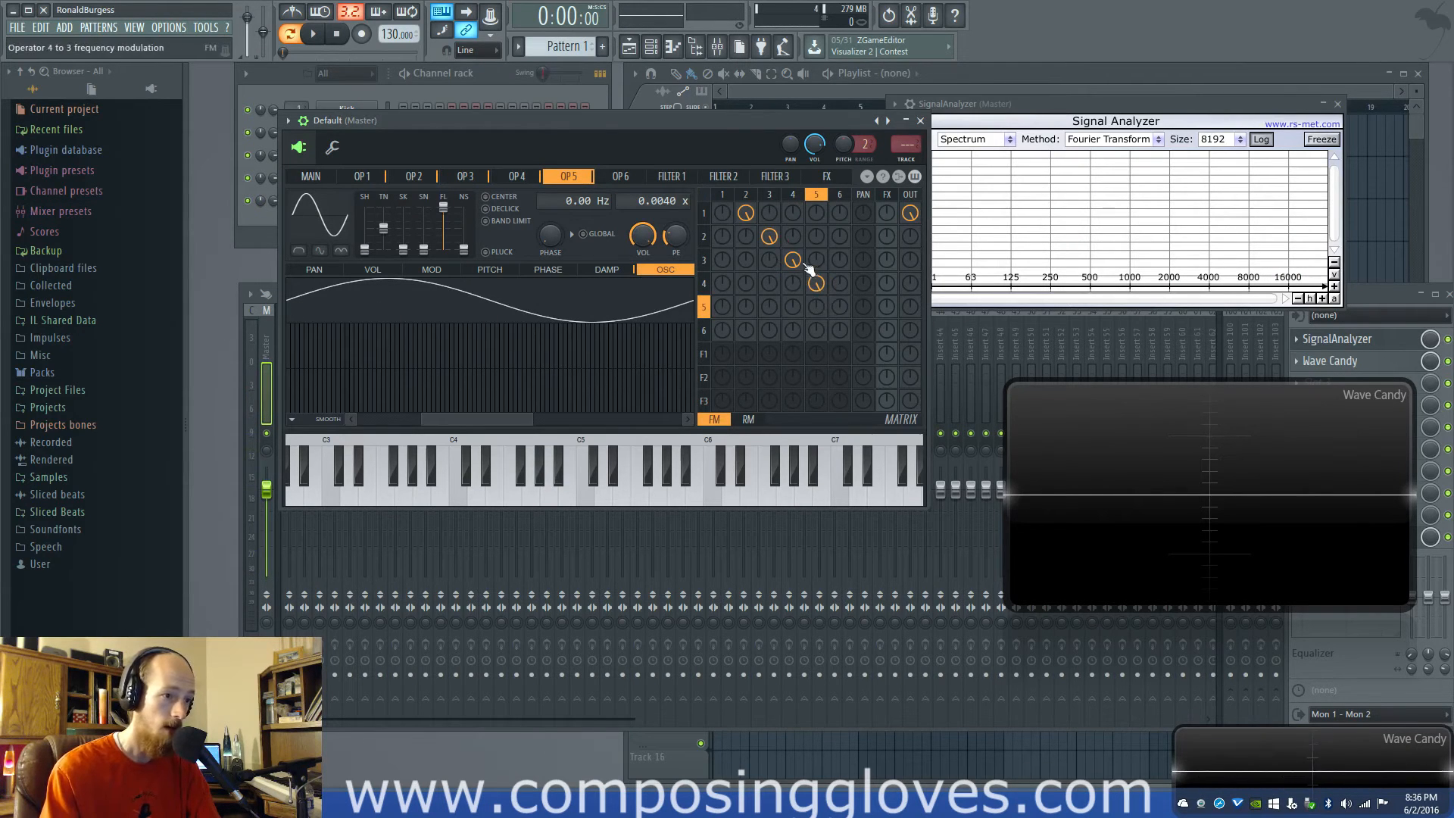
pyautogui.click(793, 196)
pyautogui.click(817, 197)
# Change operator 2's waveform shape to triangle and lower operator 5's modulation of operator 4
pyautogui.click(746, 194)
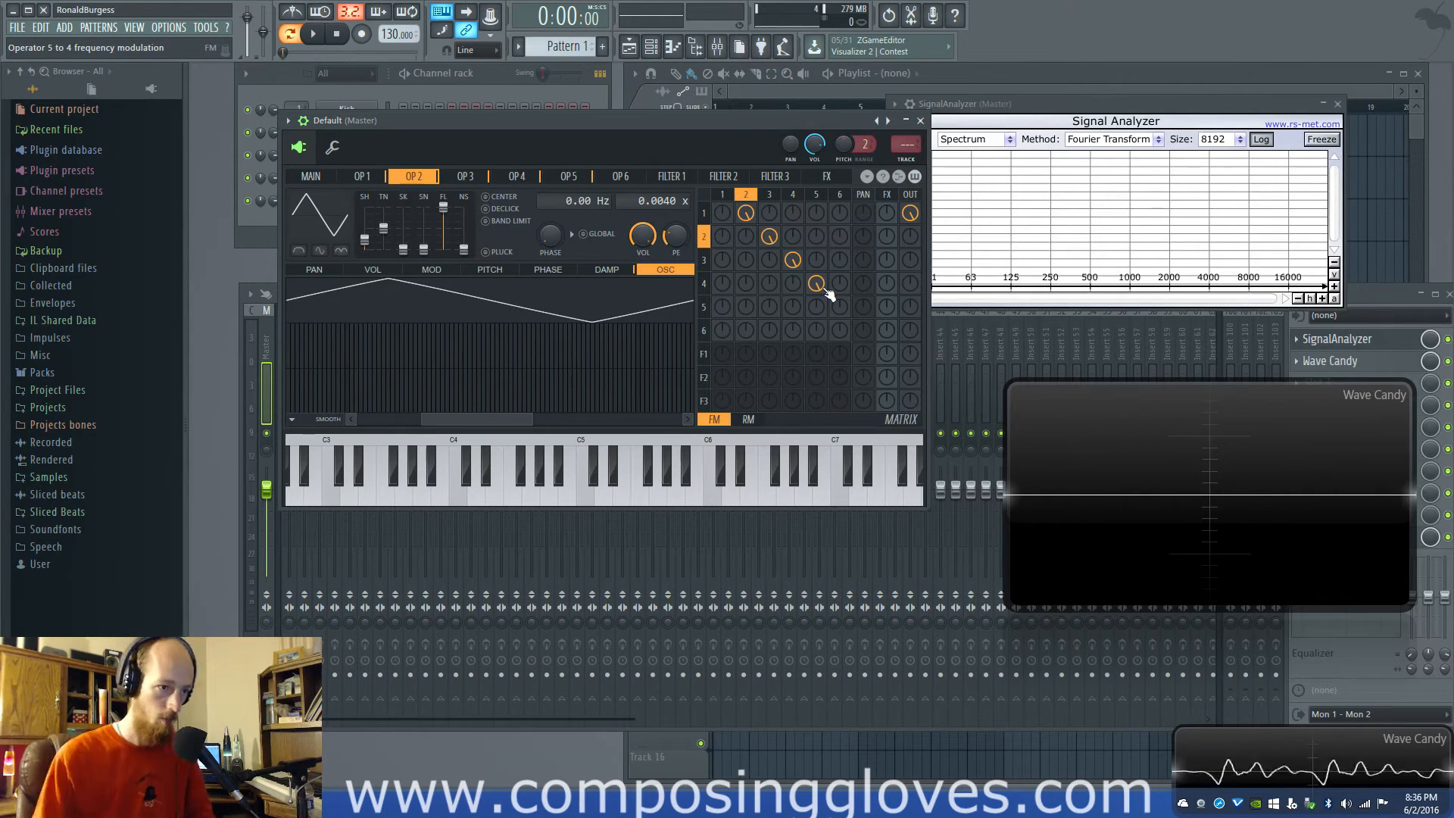
pyautogui.moveTo(818, 285); pyautogui.dragTo(820, 287)
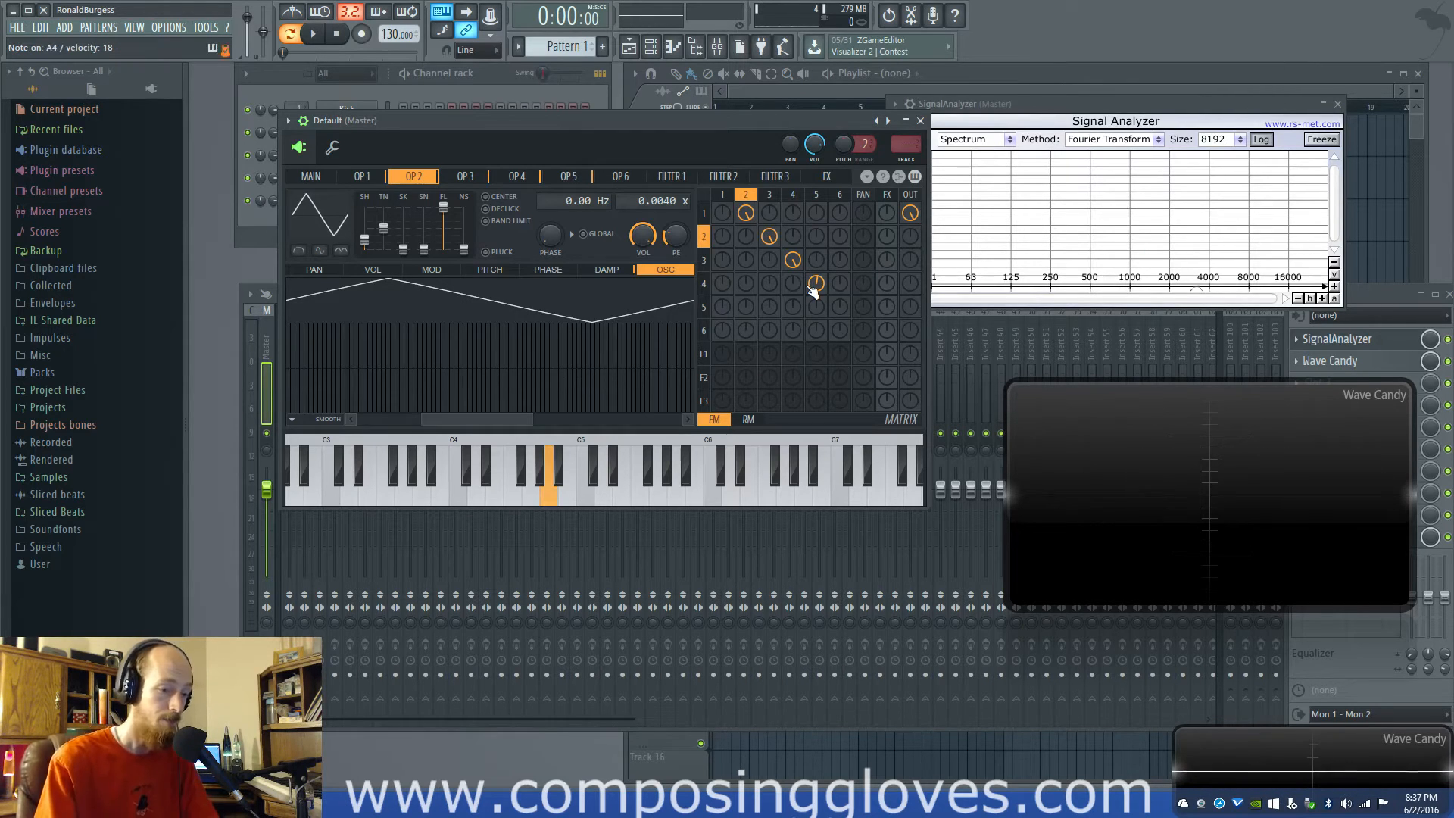
pyautogui.moveTo(819, 286); pyautogui.dragTo(818, 284)
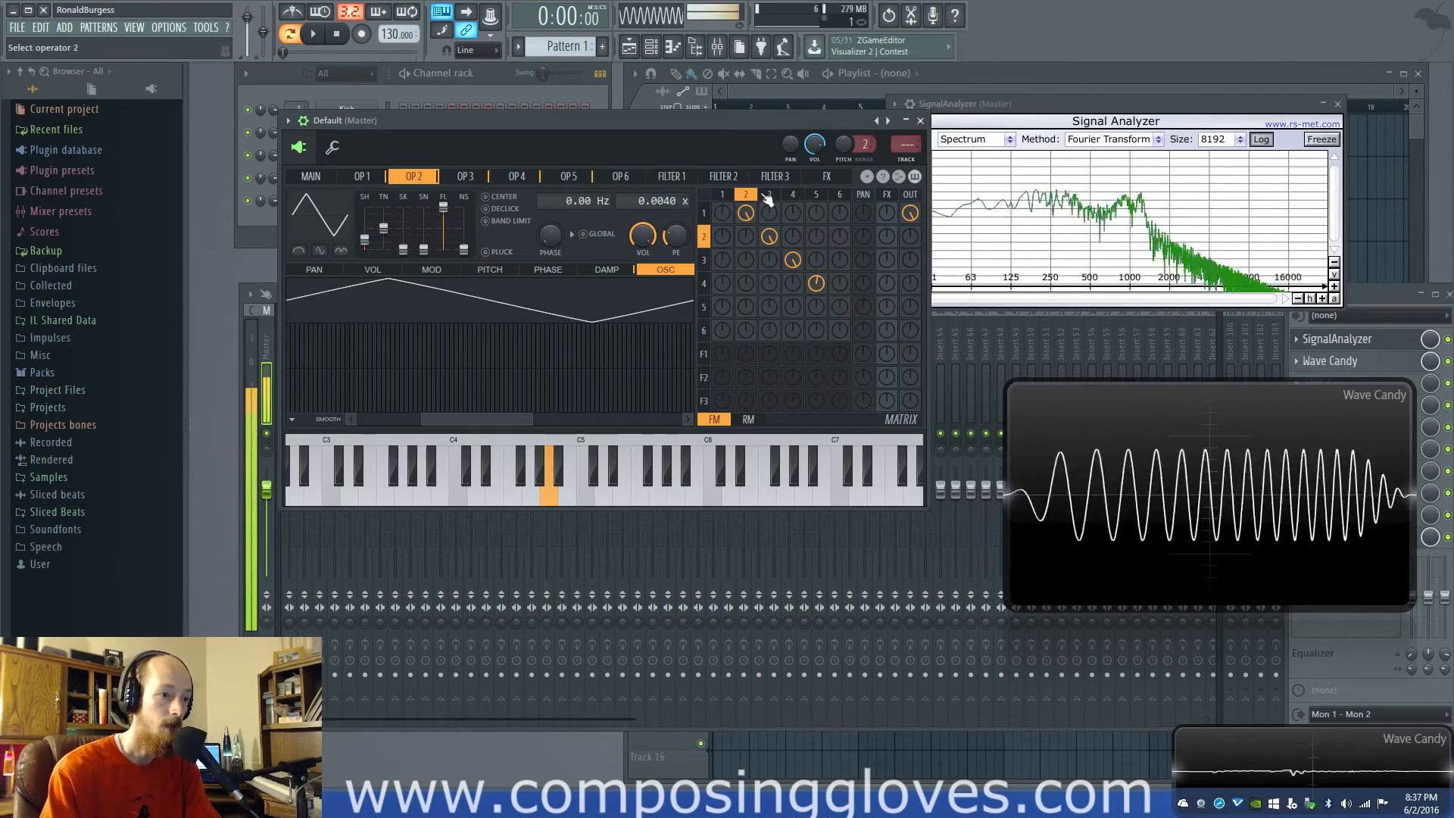
# Return operator 4's waveform shape to sine and set operator 5's waveform shape to triangle
pyautogui.click(796, 195)
pyautogui.moveTo(357, 234)
pyautogui.mouseDown()
pyautogui.moveTo(357, 250)
pyautogui.moveTo(365, 241)
pyautogui.mouseUp()
pyautogui.click(816, 194)
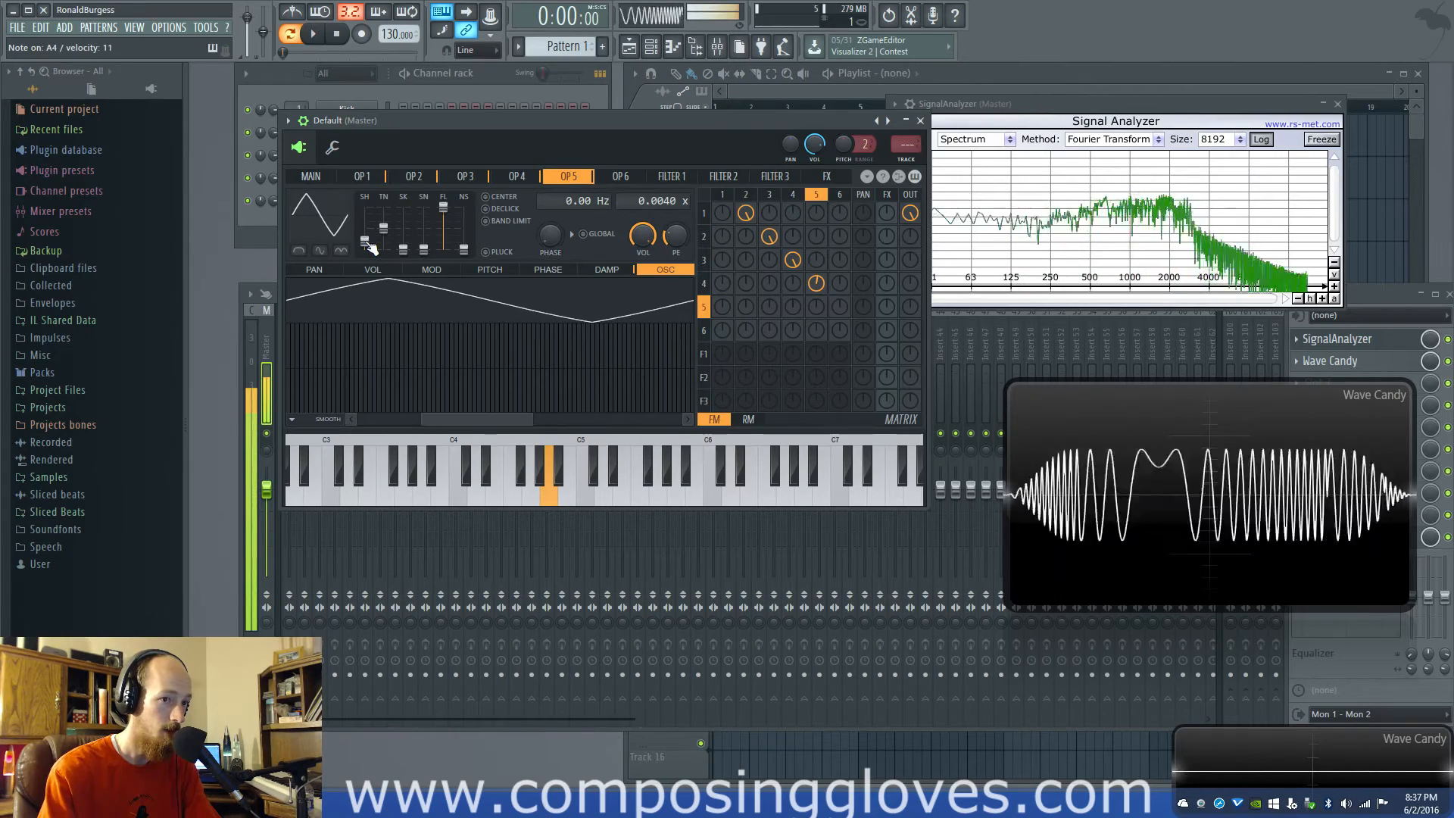
pyautogui.click(801, 197)
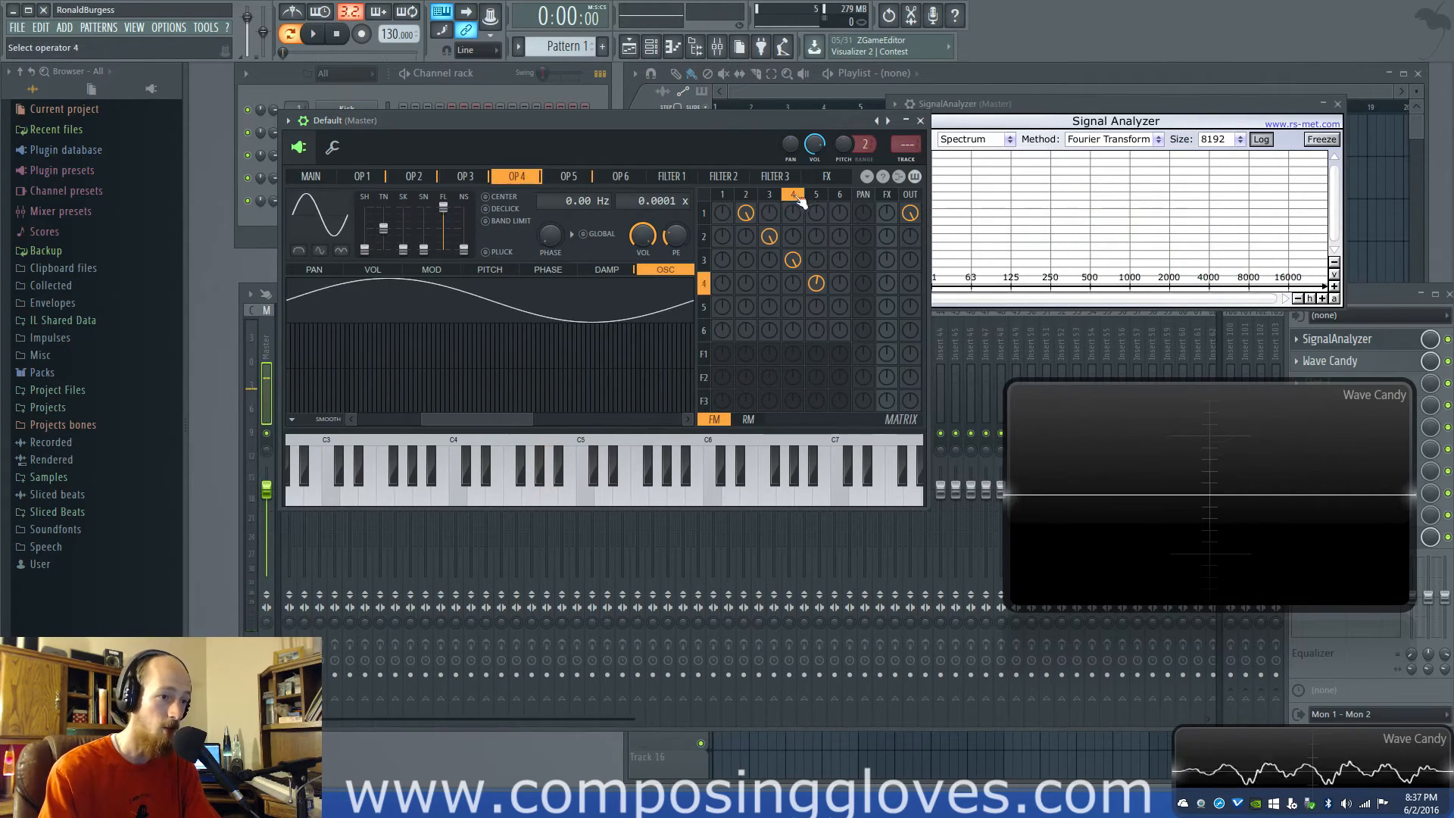
pyautogui.click(767, 195)
pyautogui.click(795, 197)
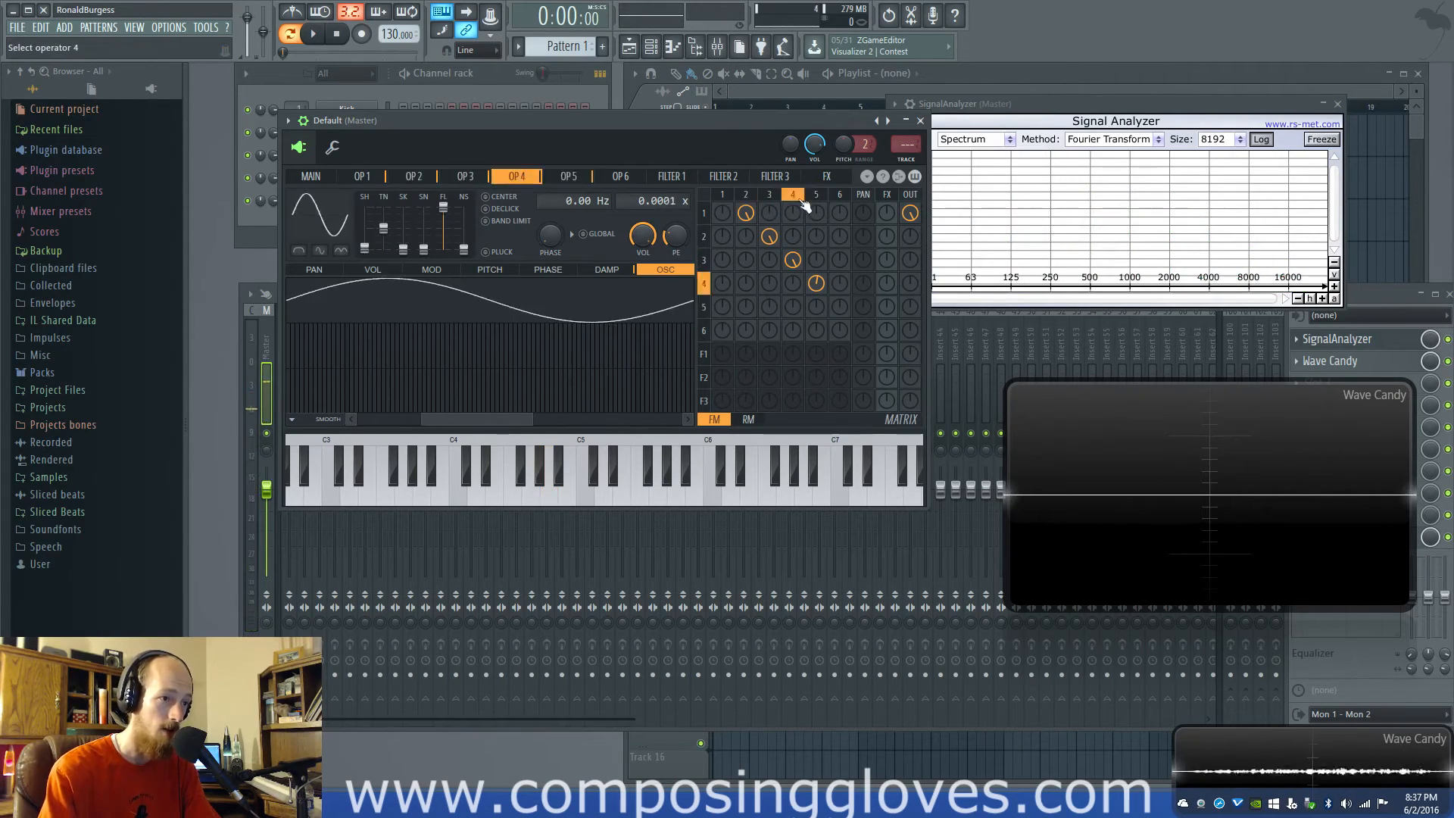
pyautogui.click(815, 195)
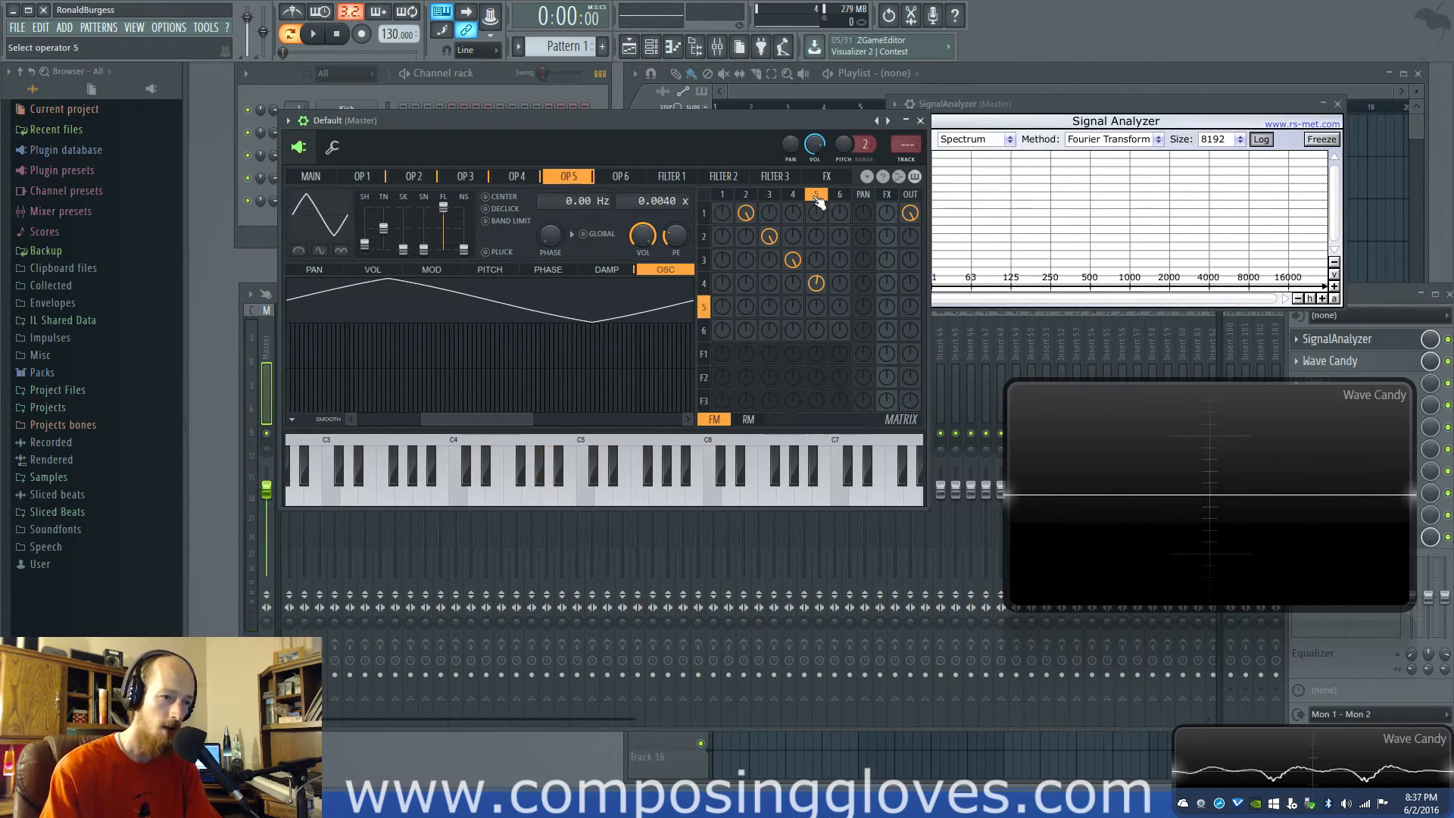
# Mute operator 5's modulation of operator 4 and operator 4's modulation of operator 3
pyautogui.moveTo(815, 283); pyautogui.dragTo(816, 279)
pyautogui.rightClick(816, 283)
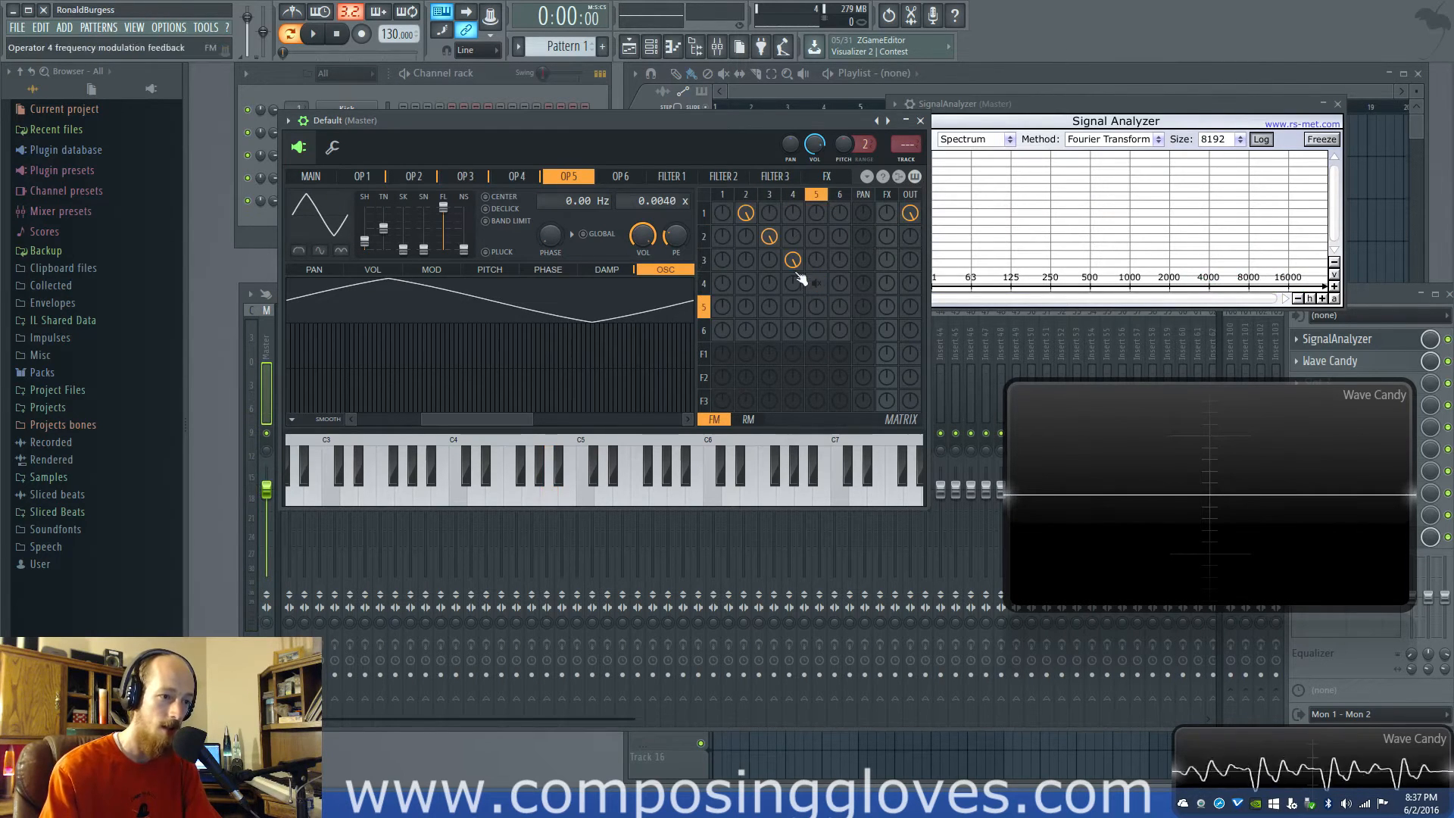
pyautogui.rightClick(793, 266)
# Change operator 2's waveform shape to a falling sawtooth
pyautogui.click(770, 196)
pyautogui.click(747, 195)
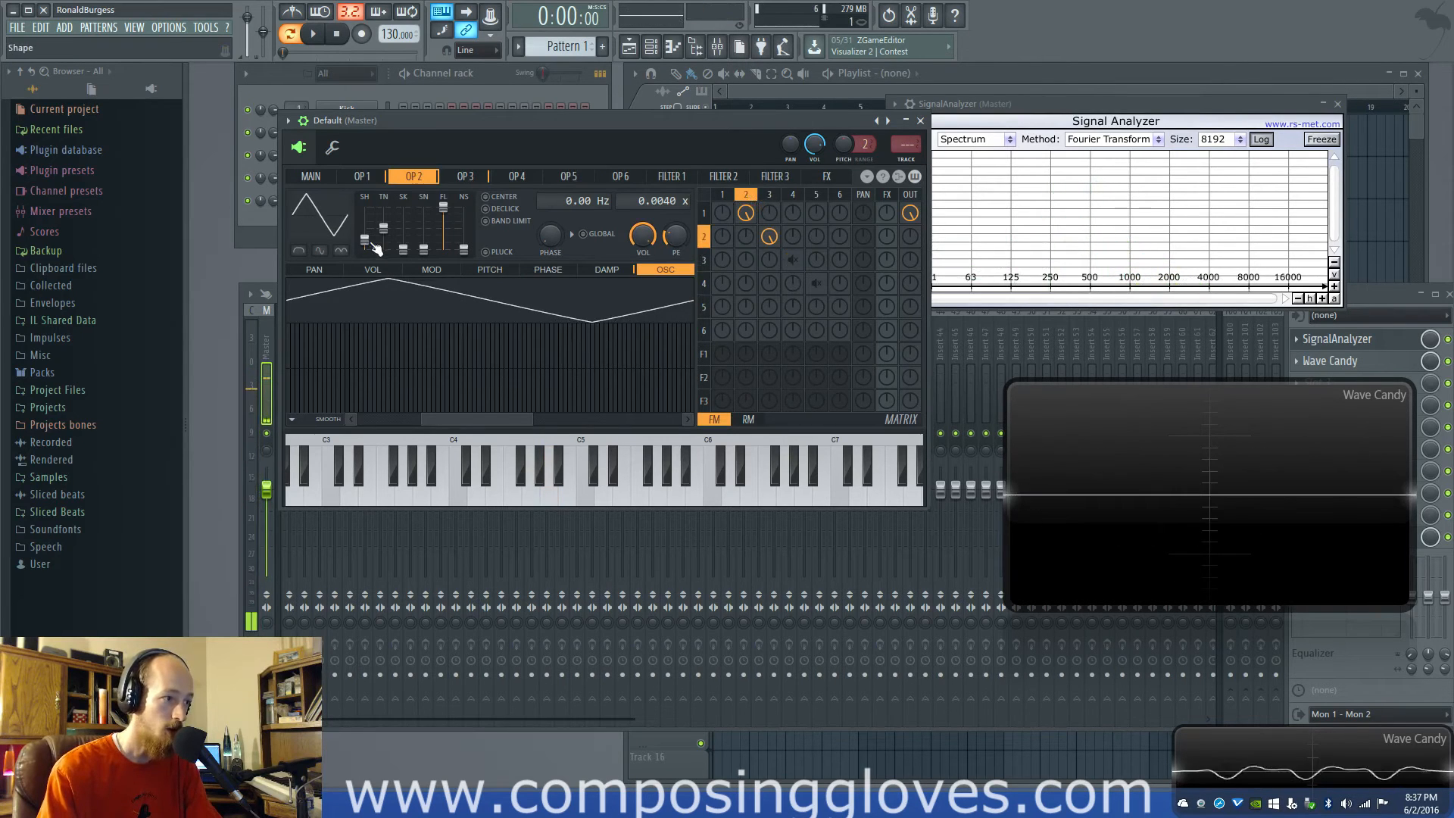
pyautogui.moveTo(364, 239); pyautogui.dragTo(364, 227)
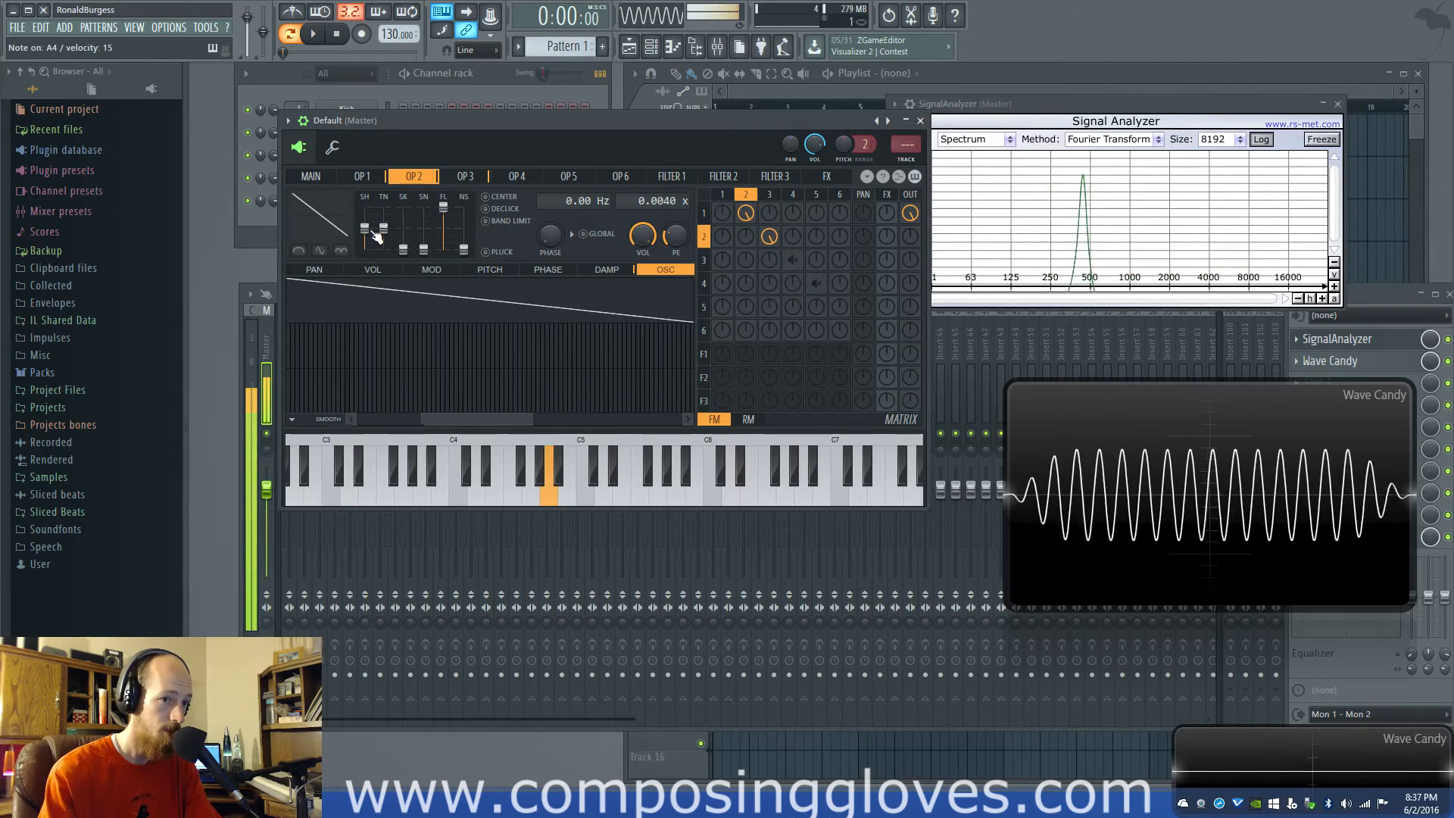
# Use a triangle waveform shape on operator 3 and change operator 2's shape to a square wave
pyautogui.click(769, 194)
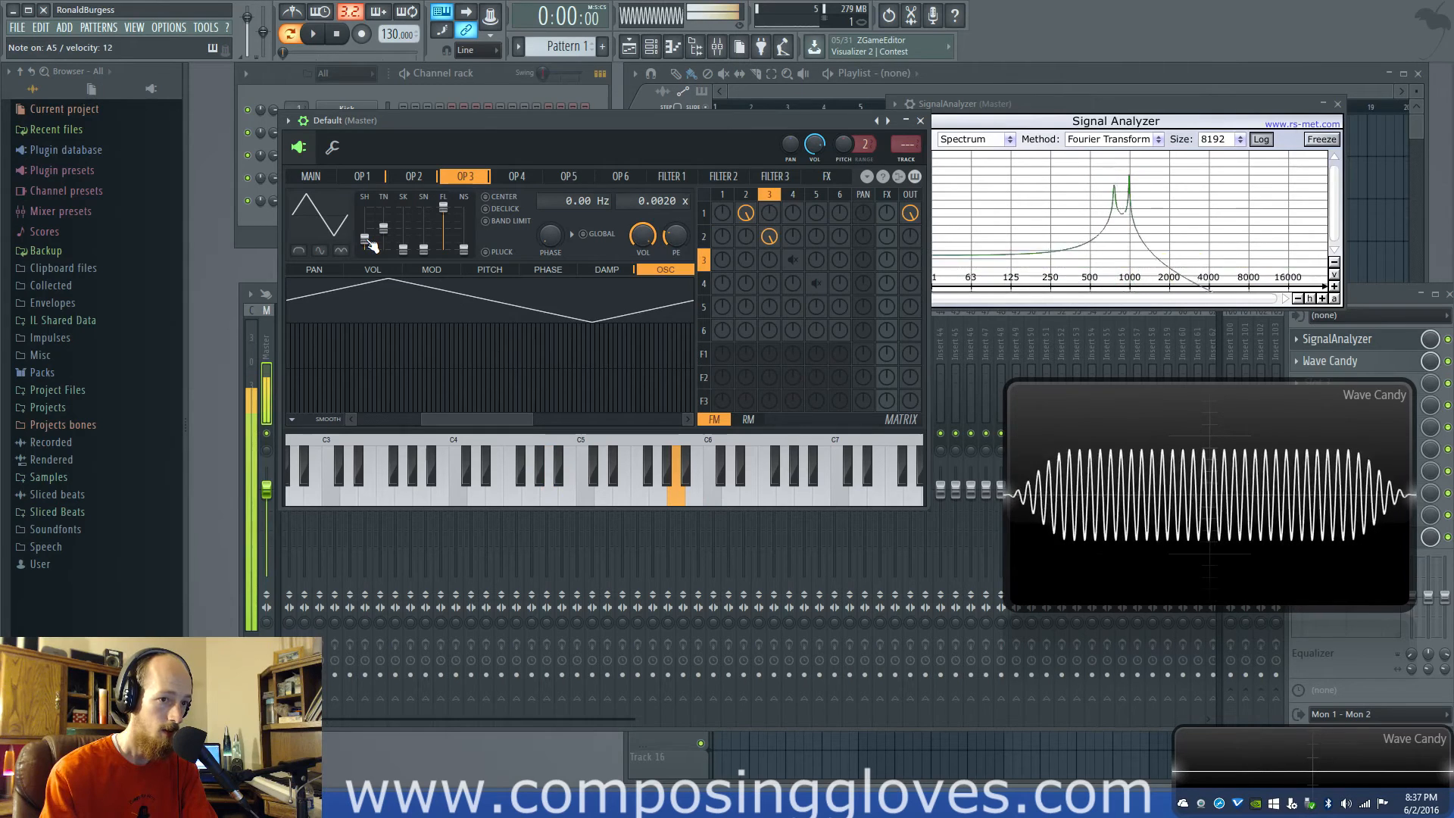
pyautogui.click(746, 194)
pyautogui.moveTo(369, 237)
pyautogui.mouseDown()
pyautogui.moveTo(371, 256)
pyautogui.moveTo(371, 237)
pyautogui.mouseUp()
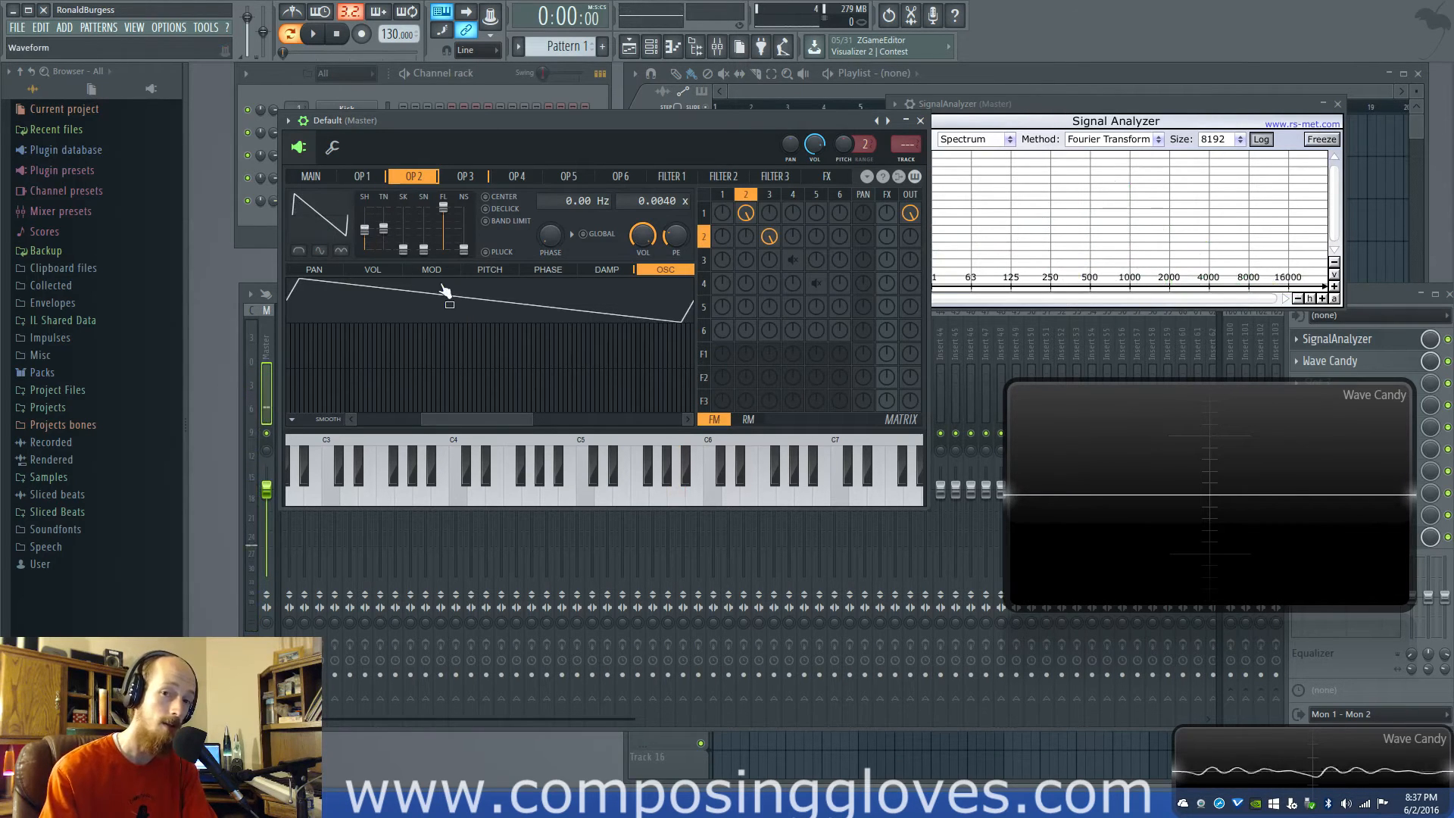
pyautogui.press('n')
pyautogui.moveTo(368, 240); pyautogui.dragTo(369, 225)
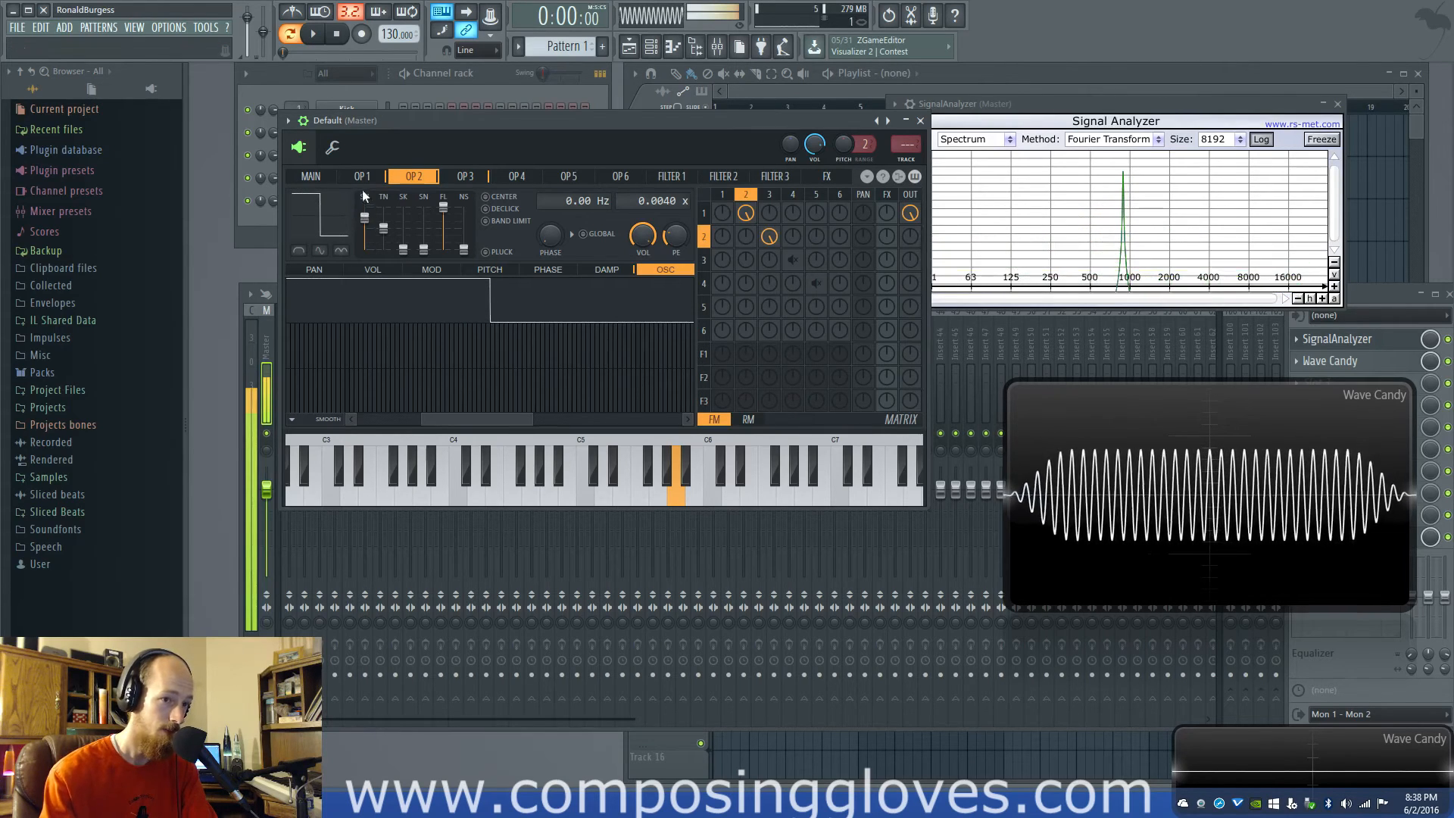
# Try a different waveform shape on operator 1
pyautogui.click(362, 175)
pyautogui.moveTo(375, 252); pyautogui.dragTo(375, 230)
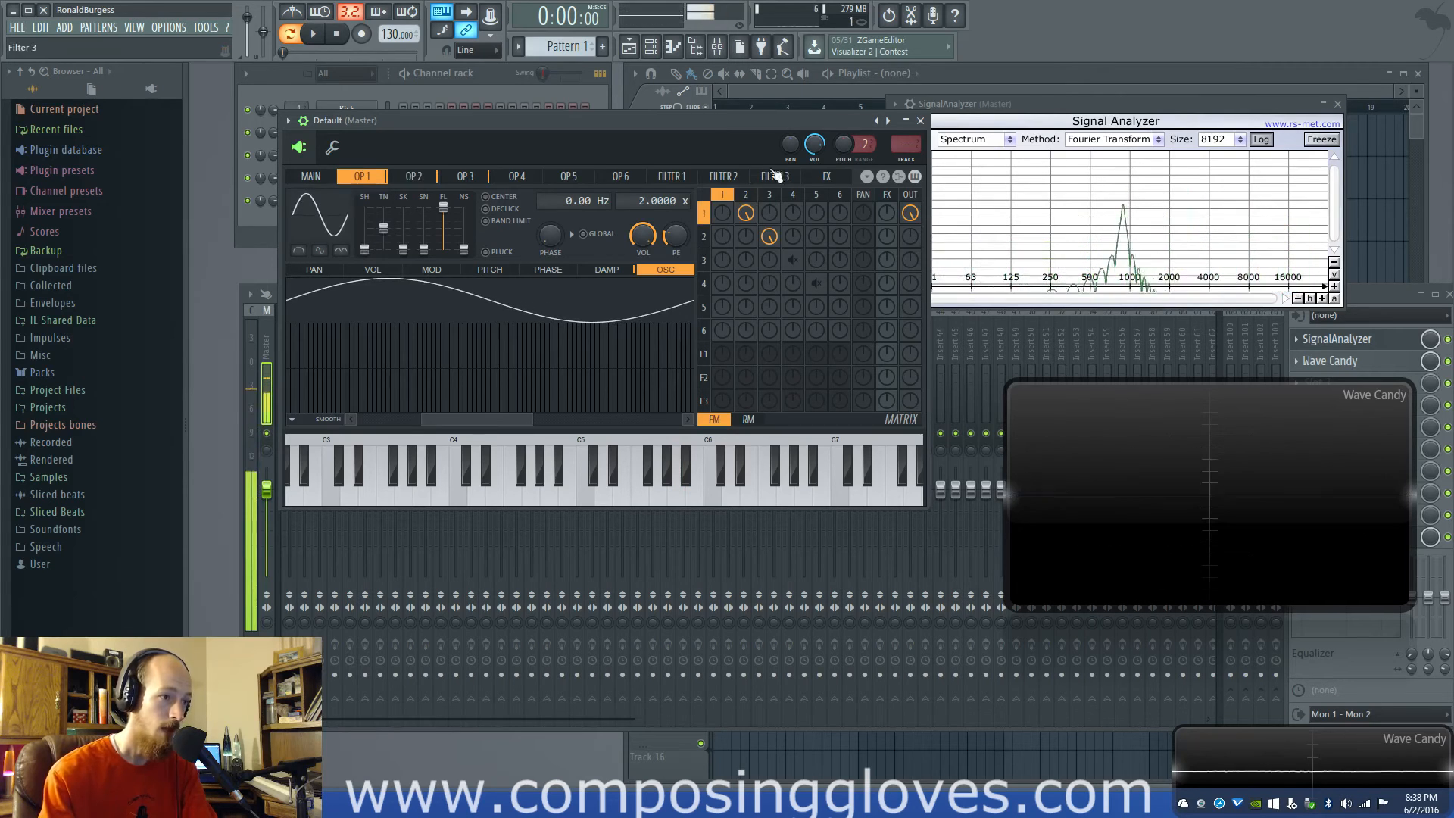
# Re-enable the modulation of operator 3 by 4 and of operator 4 by 5, and set operator 3's shape to sine
pyautogui.click(746, 194)
pyautogui.click(769, 195)
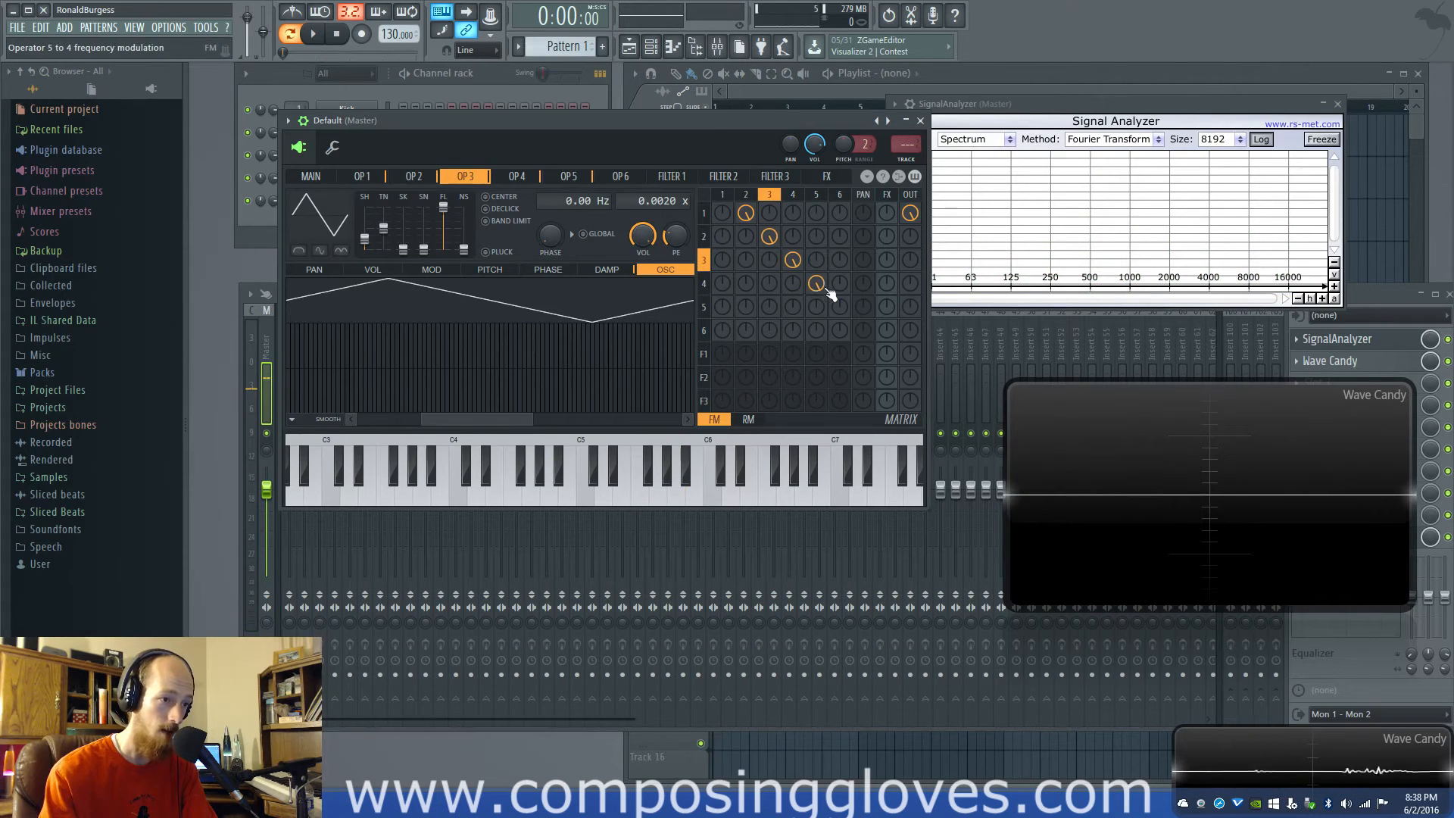
pyautogui.moveTo(364, 240); pyautogui.dragTo(401, 258)
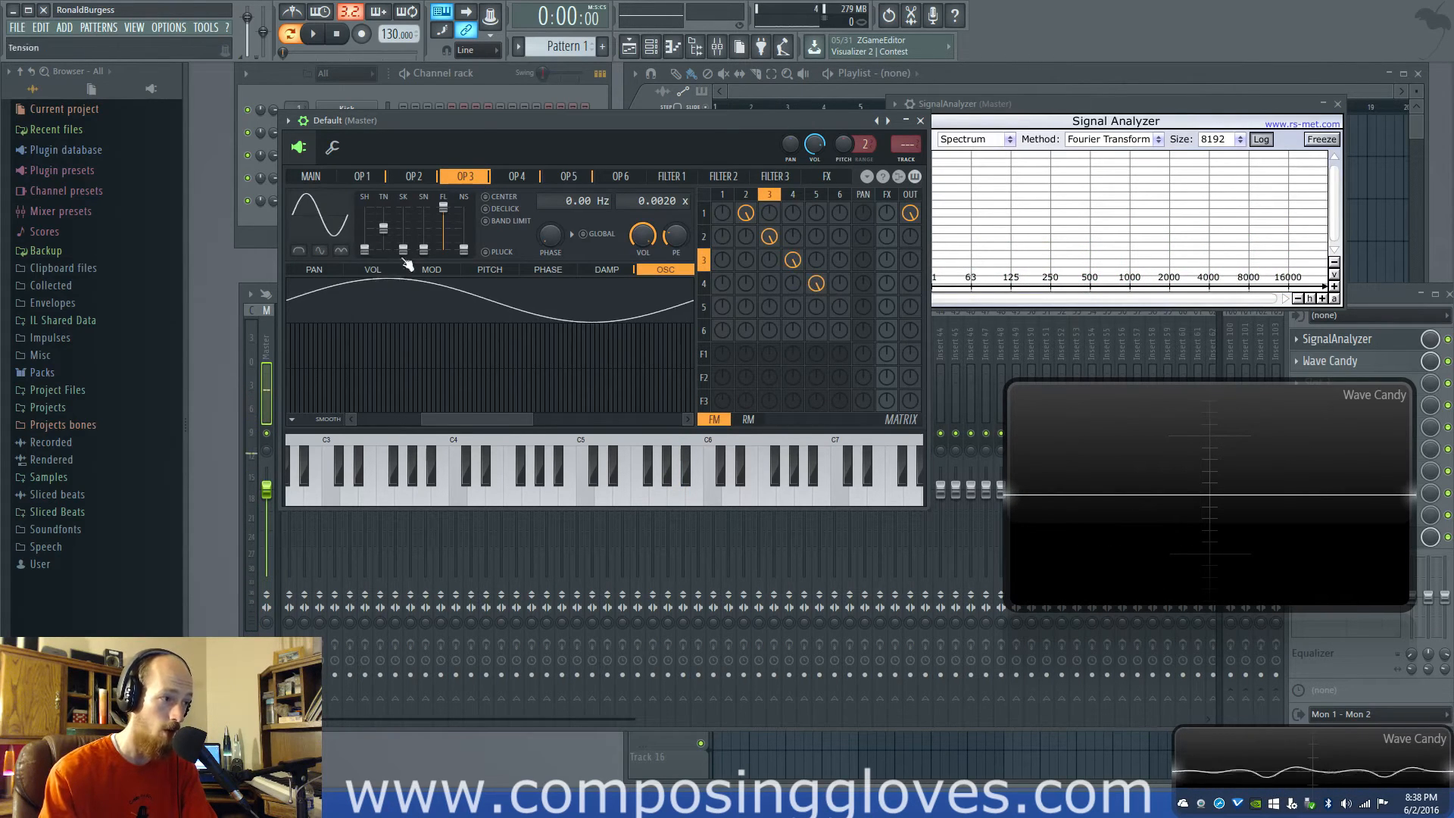
# Set operator 5's waveform shape back to sine
pyautogui.click(794, 194)
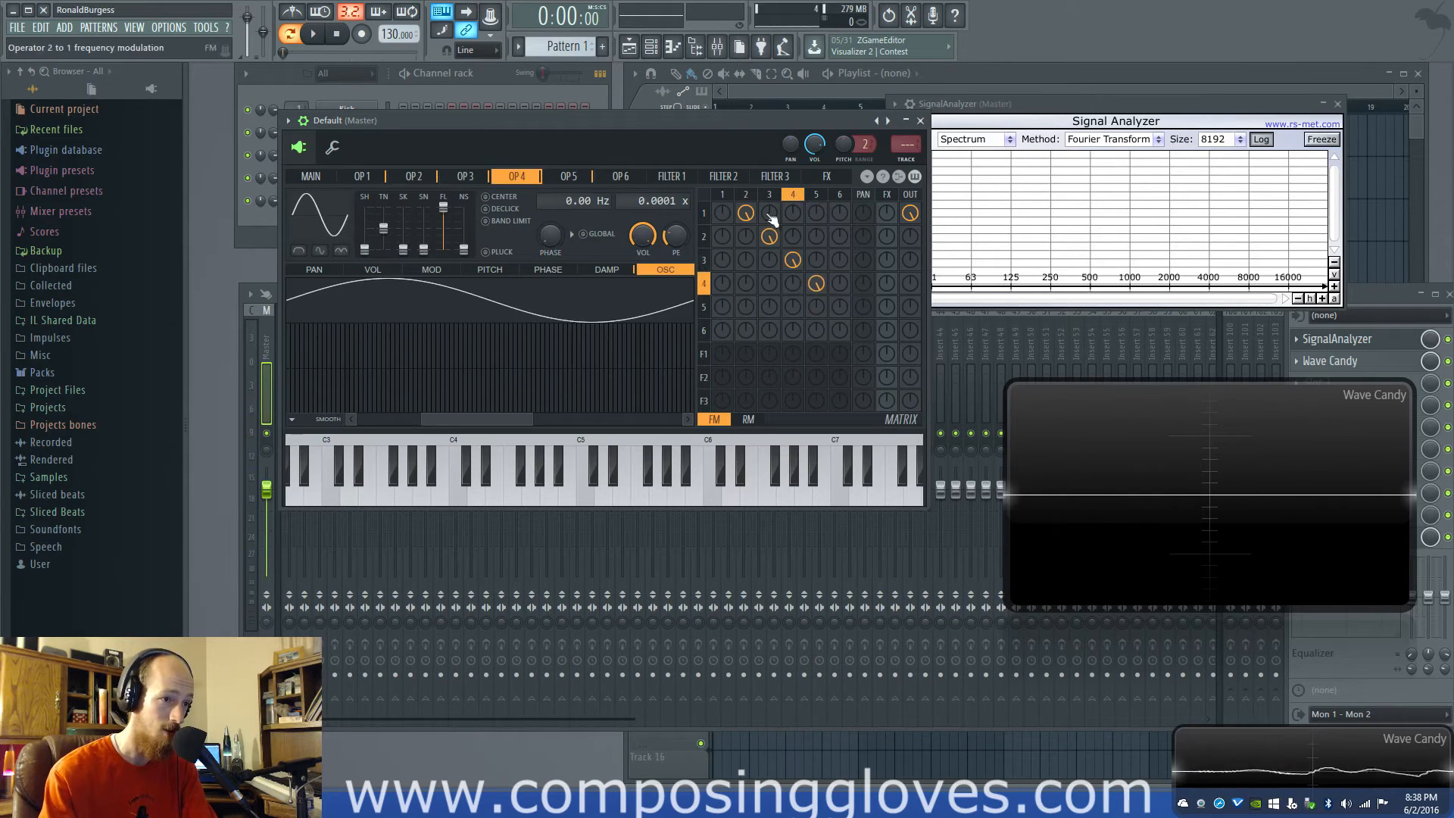
pyautogui.click(816, 196)
pyautogui.click(796, 195)
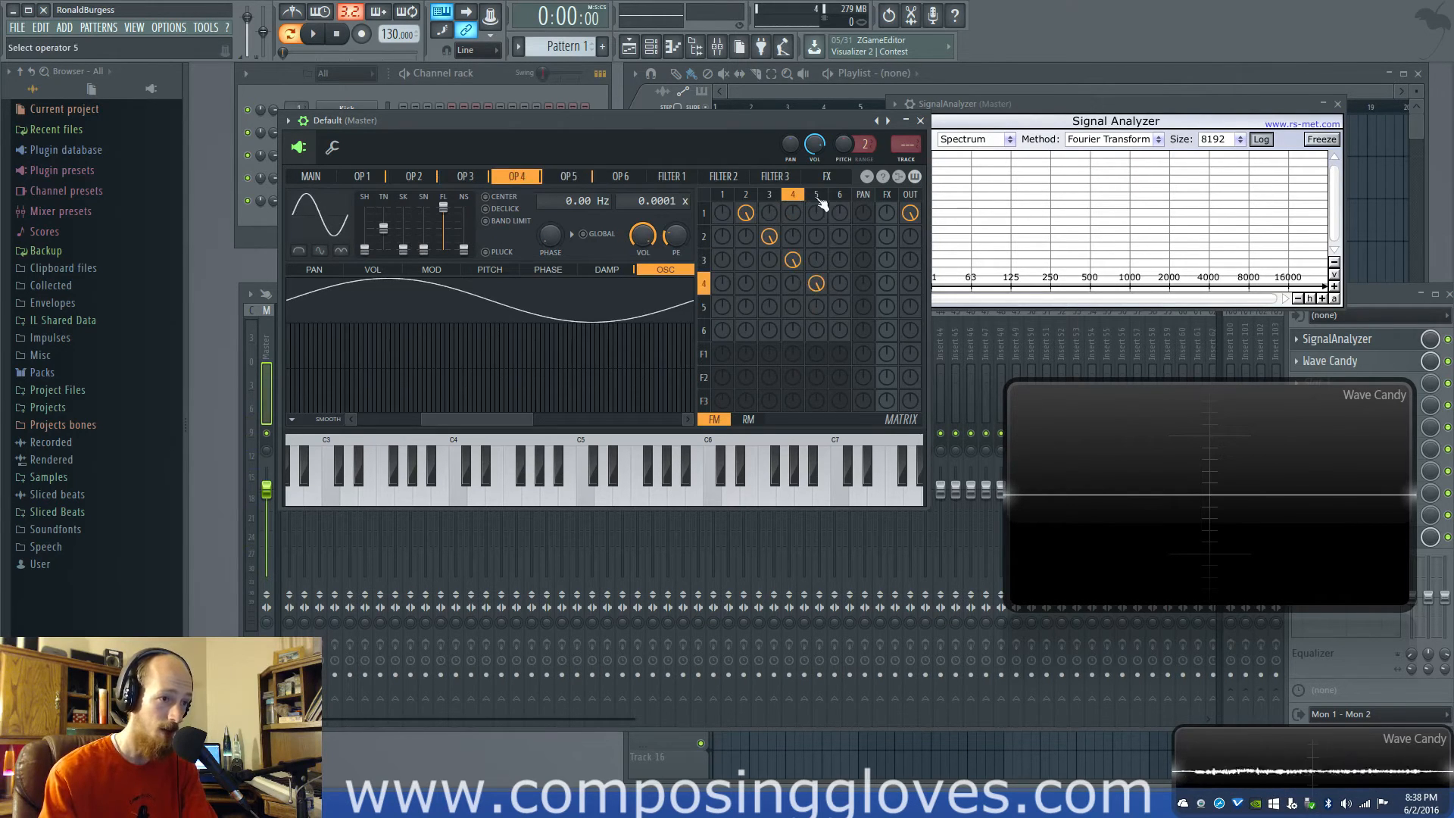
pyautogui.click(818, 196)
pyautogui.moveTo(368, 244); pyautogui.dragTo(369, 258)
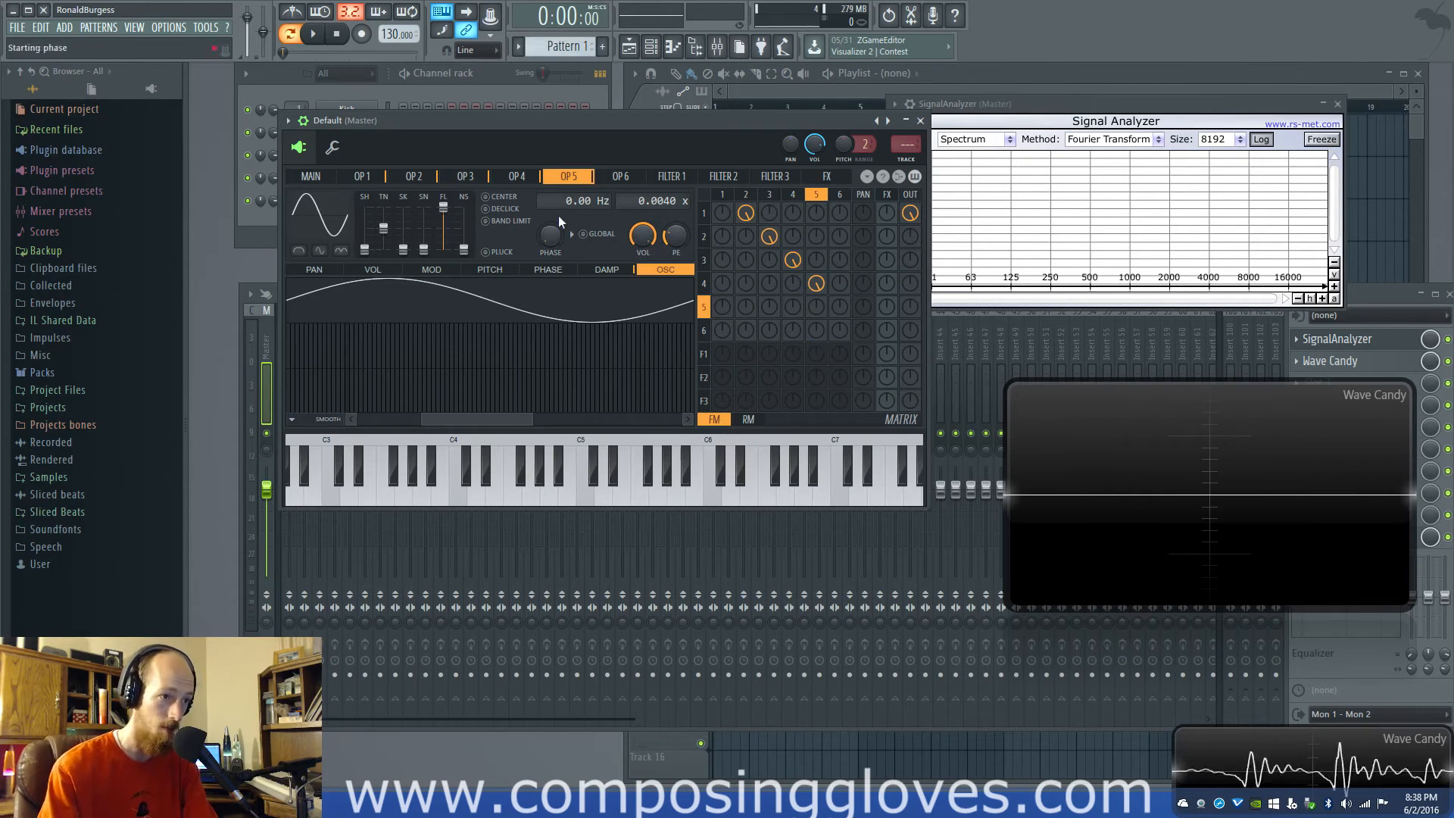
# Show operator 5's volume modulation and try the Half and Even waveform options, switching them off again
pyautogui.click(337, 270)
pyautogui.click(371, 271)
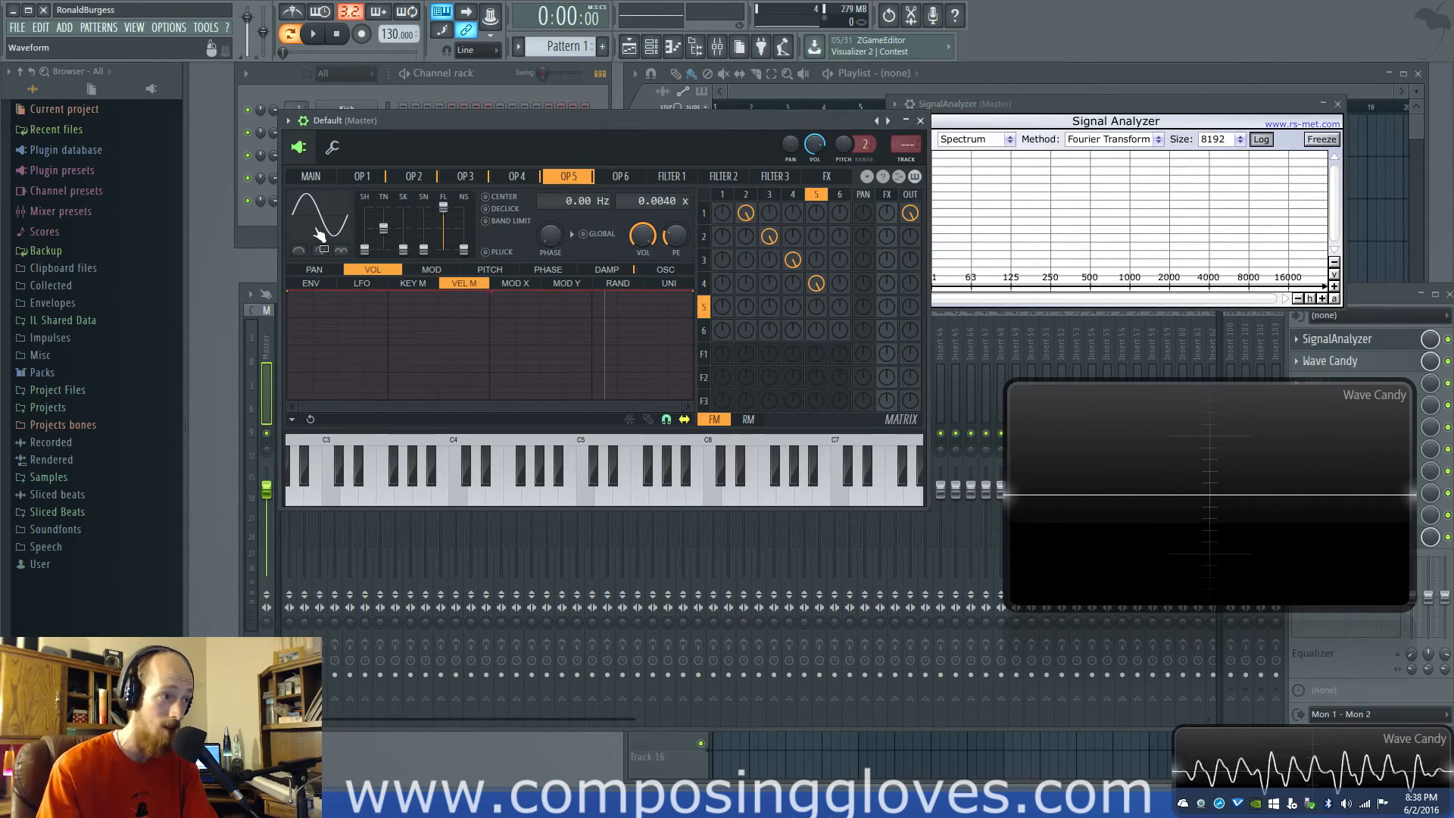
pyautogui.click(325, 253)
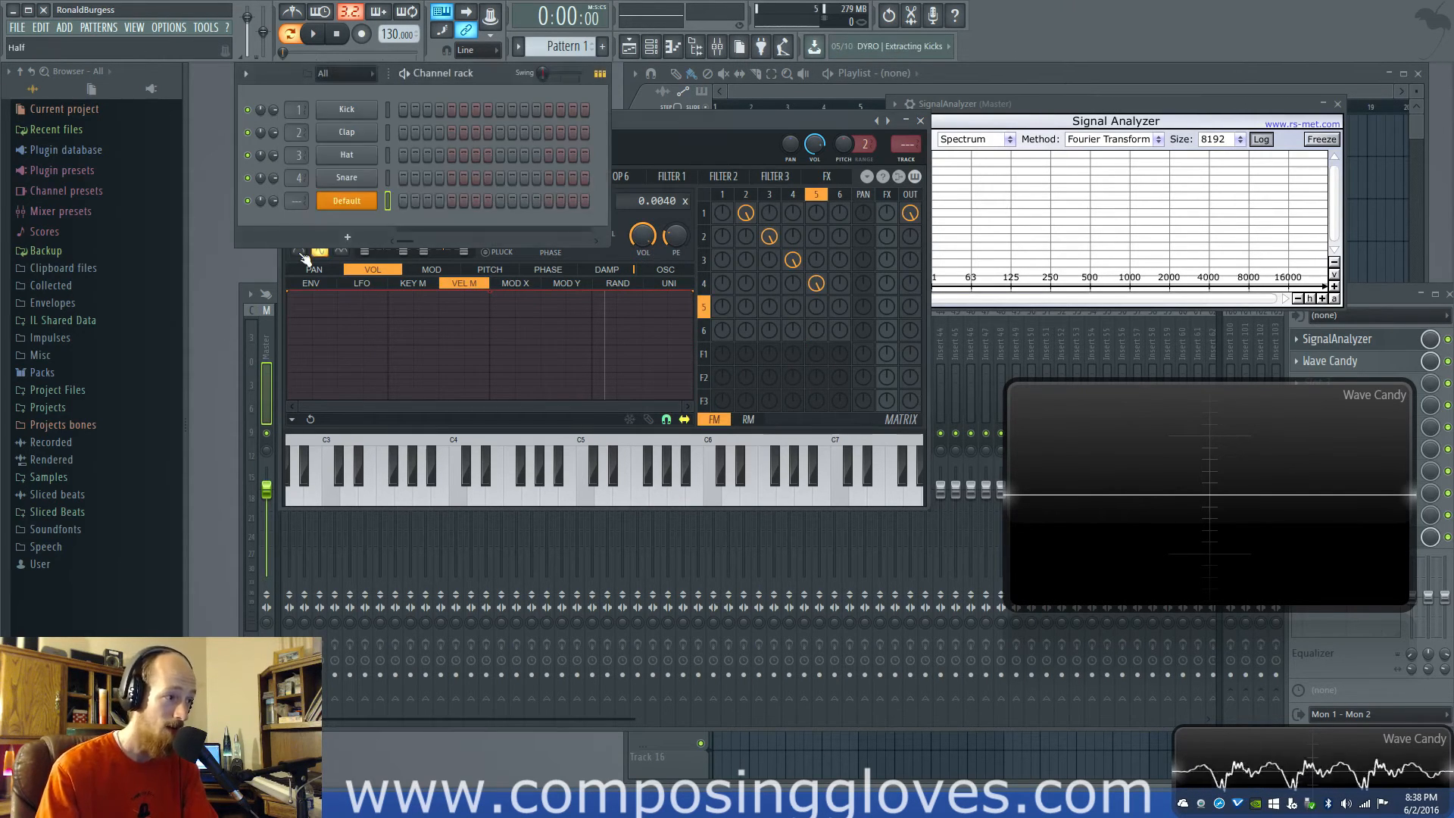
pyautogui.click(304, 255)
pyautogui.click(315, 254)
pyautogui.click(304, 256)
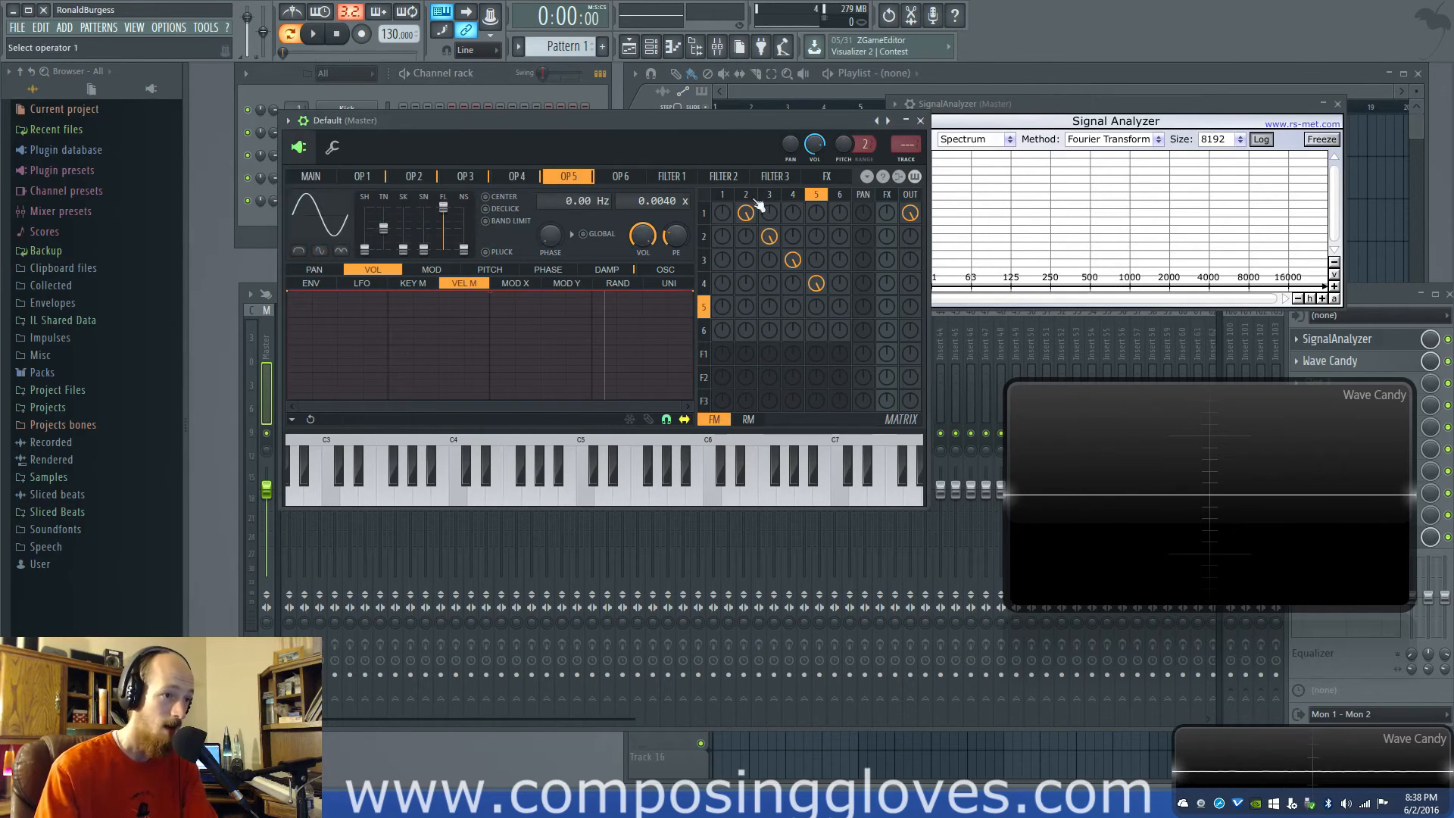
pyautogui.click(794, 200)
pyautogui.click(746, 197)
pyautogui.click(769, 196)
pyautogui.click(745, 197)
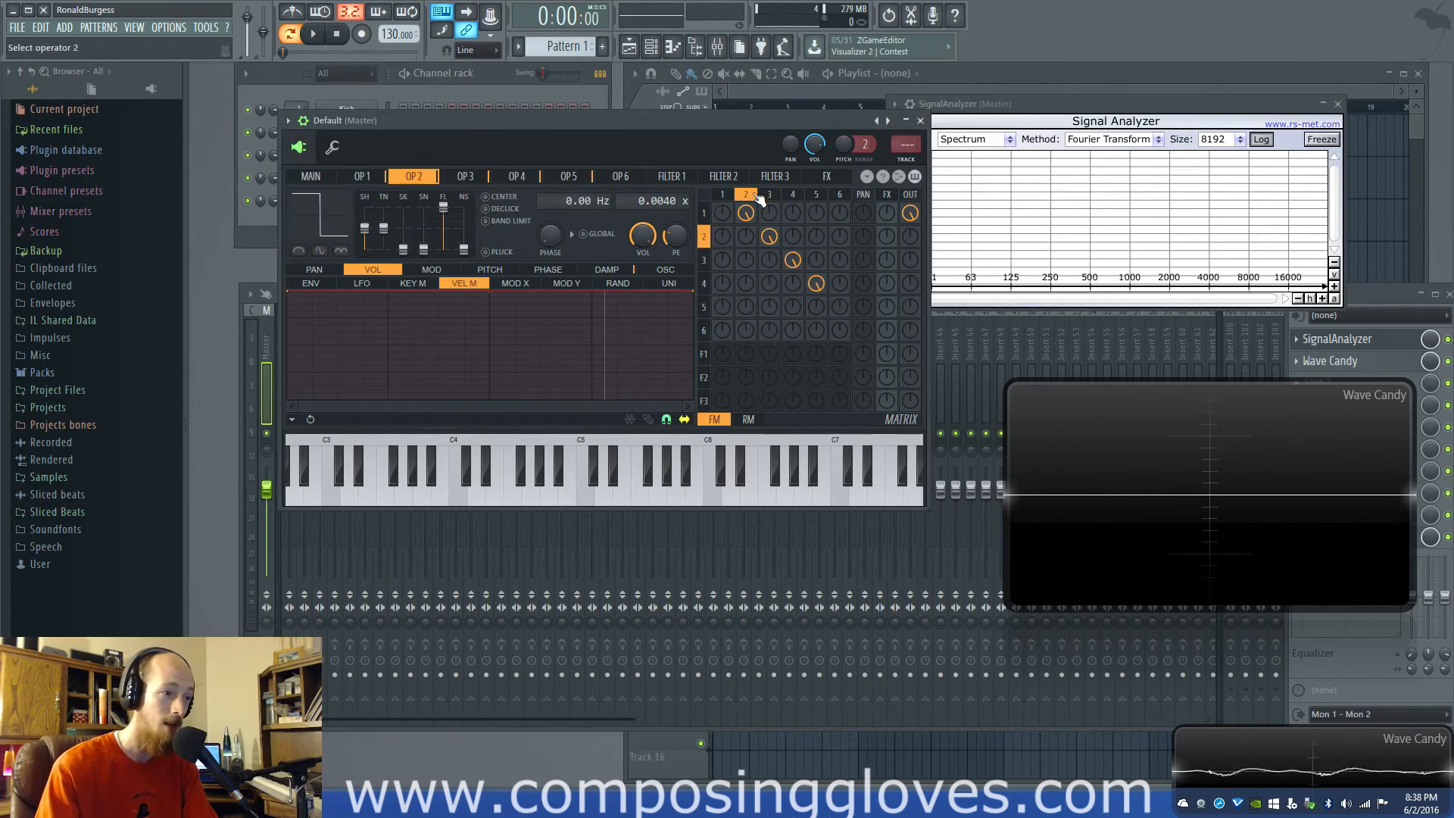
pyautogui.click(770, 194)
# Try the Even and Half waveform options on operator 4 and restore its full sine
pyautogui.click(791, 196)
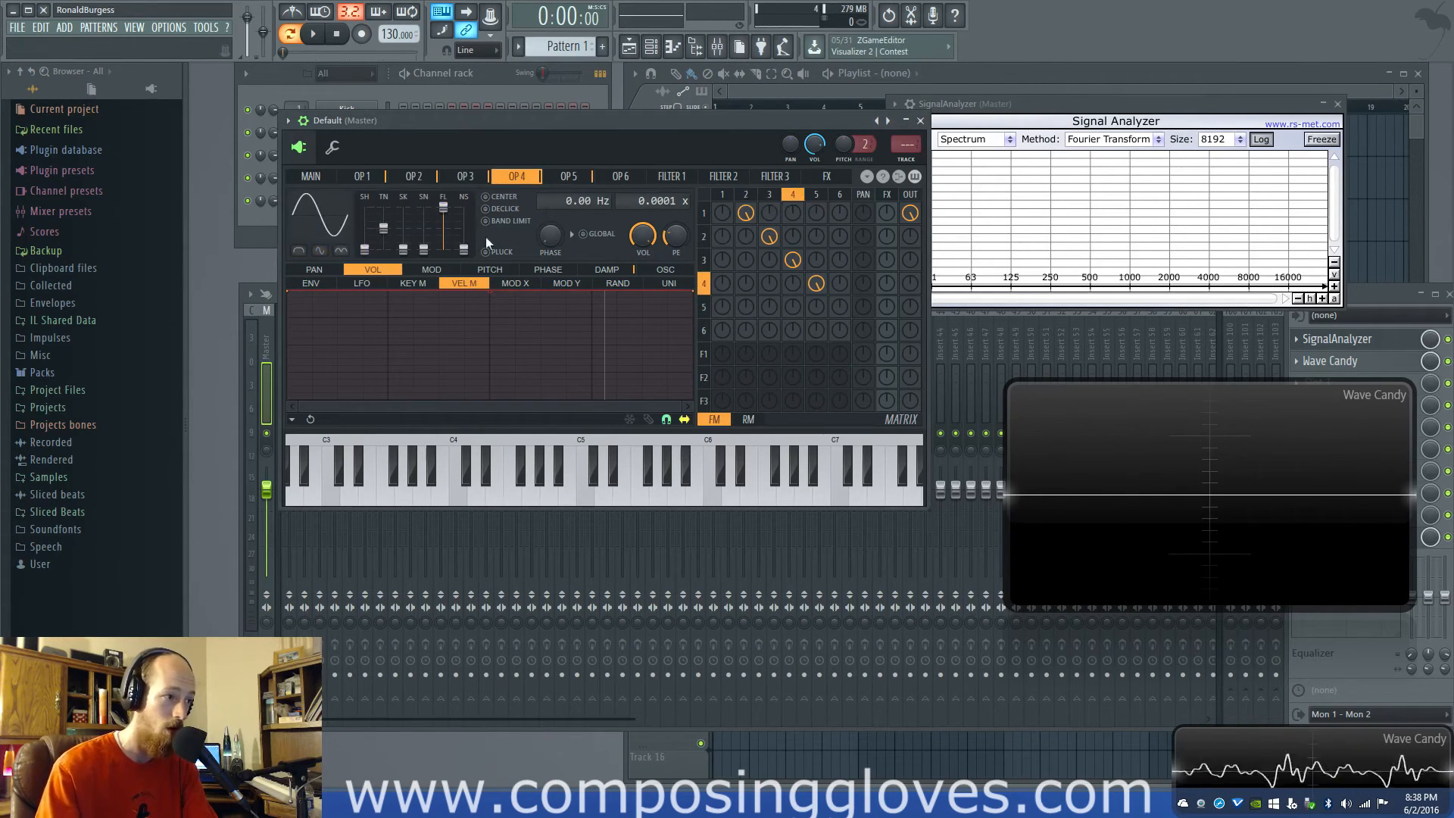
pyautogui.click(303, 253)
pyautogui.click(316, 254)
pyautogui.click(304, 254)
pyautogui.click(303, 254)
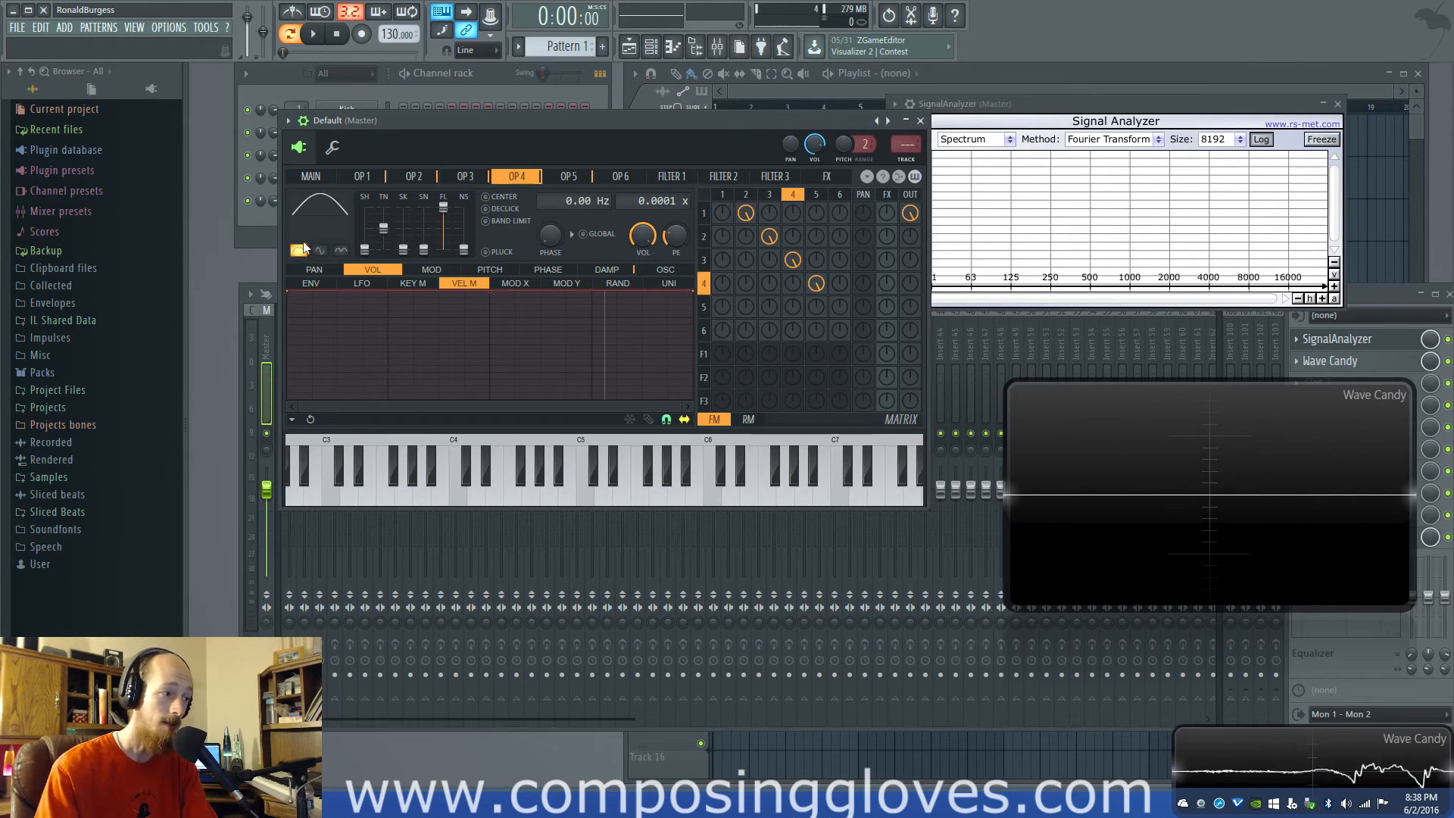
pyautogui.click(306, 252)
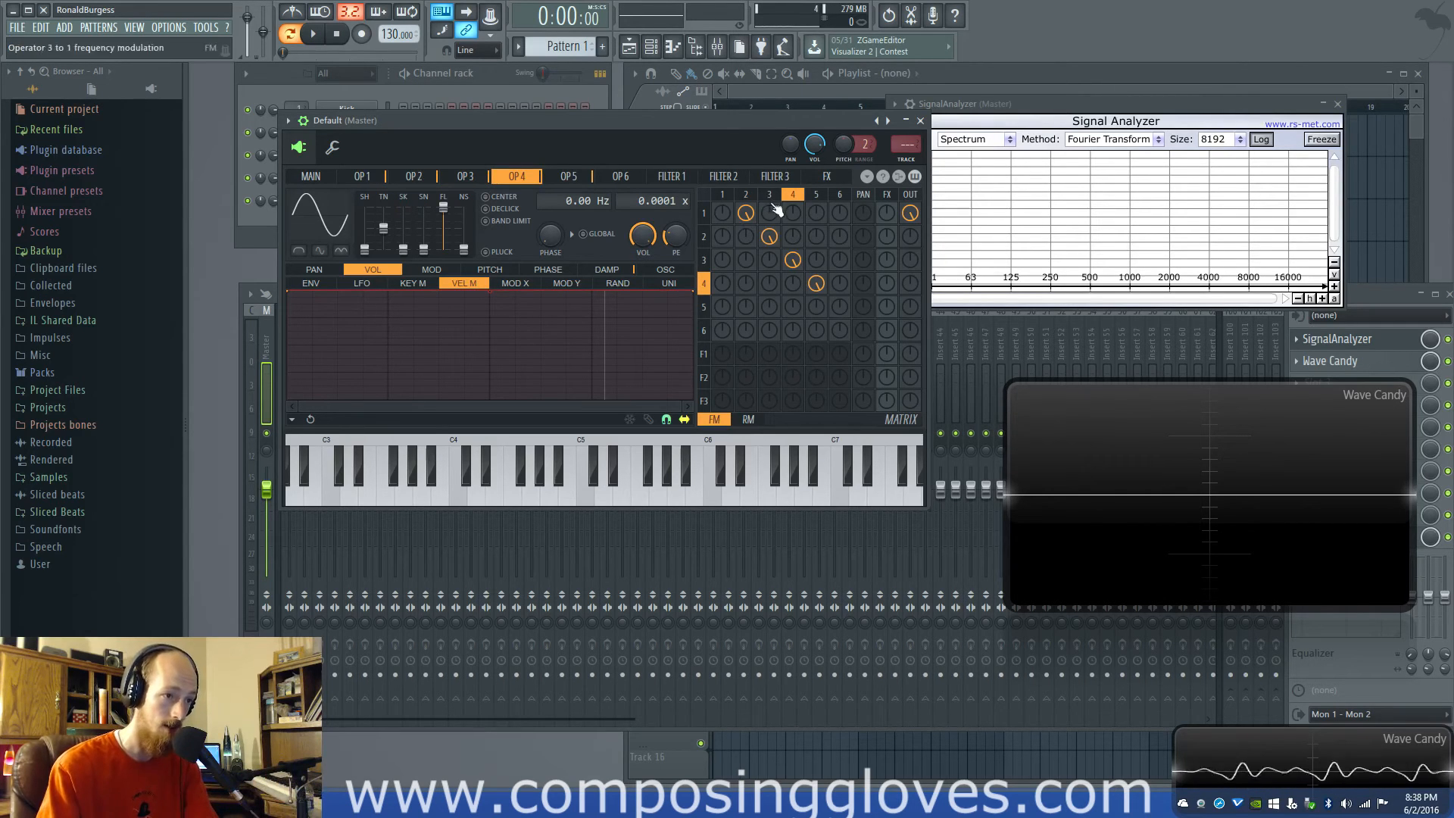
# Reduce operator 4's frequency modulation amount on operator 3
pyautogui.click(816, 195)
pyautogui.click(792, 195)
pyautogui.click(746, 194)
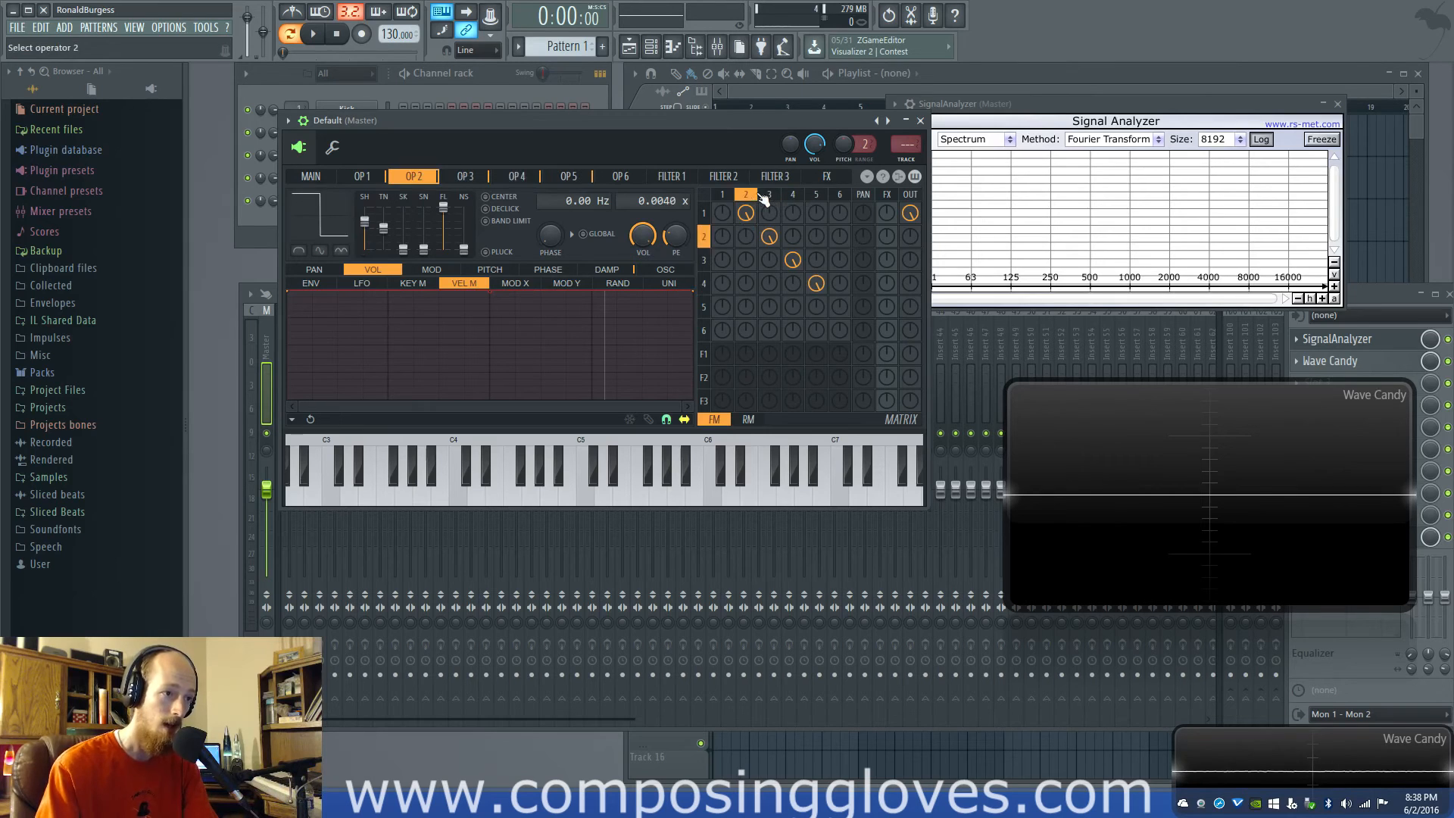
pyautogui.click(769, 195)
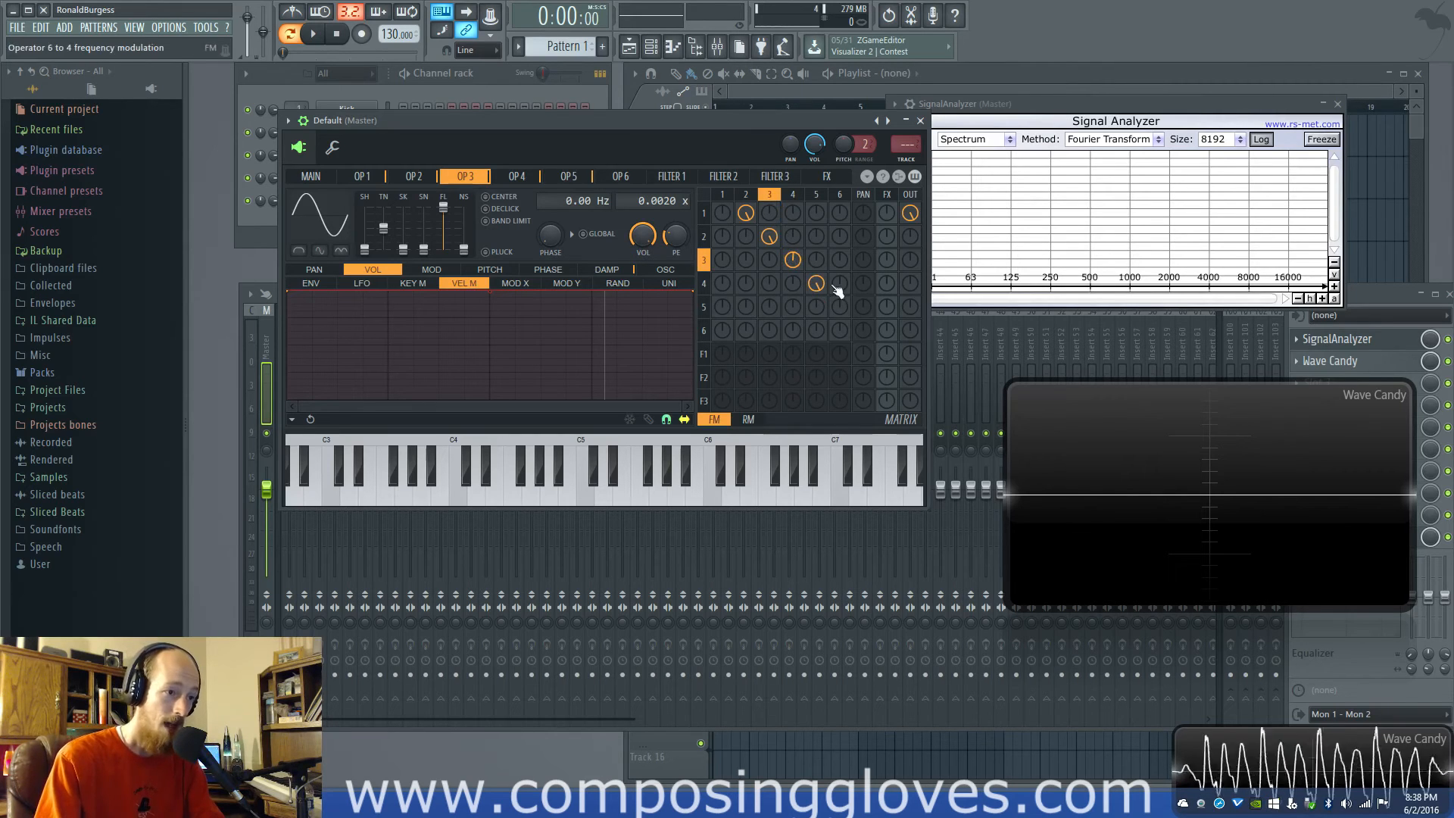
# Reset the frequency modulation amounts of operators 2 to 5 in the matrix to zero and show operator 2
pyautogui.moveTo(792, 259); pyautogui.dragTo(745, 212)
pyautogui.click(746, 196)
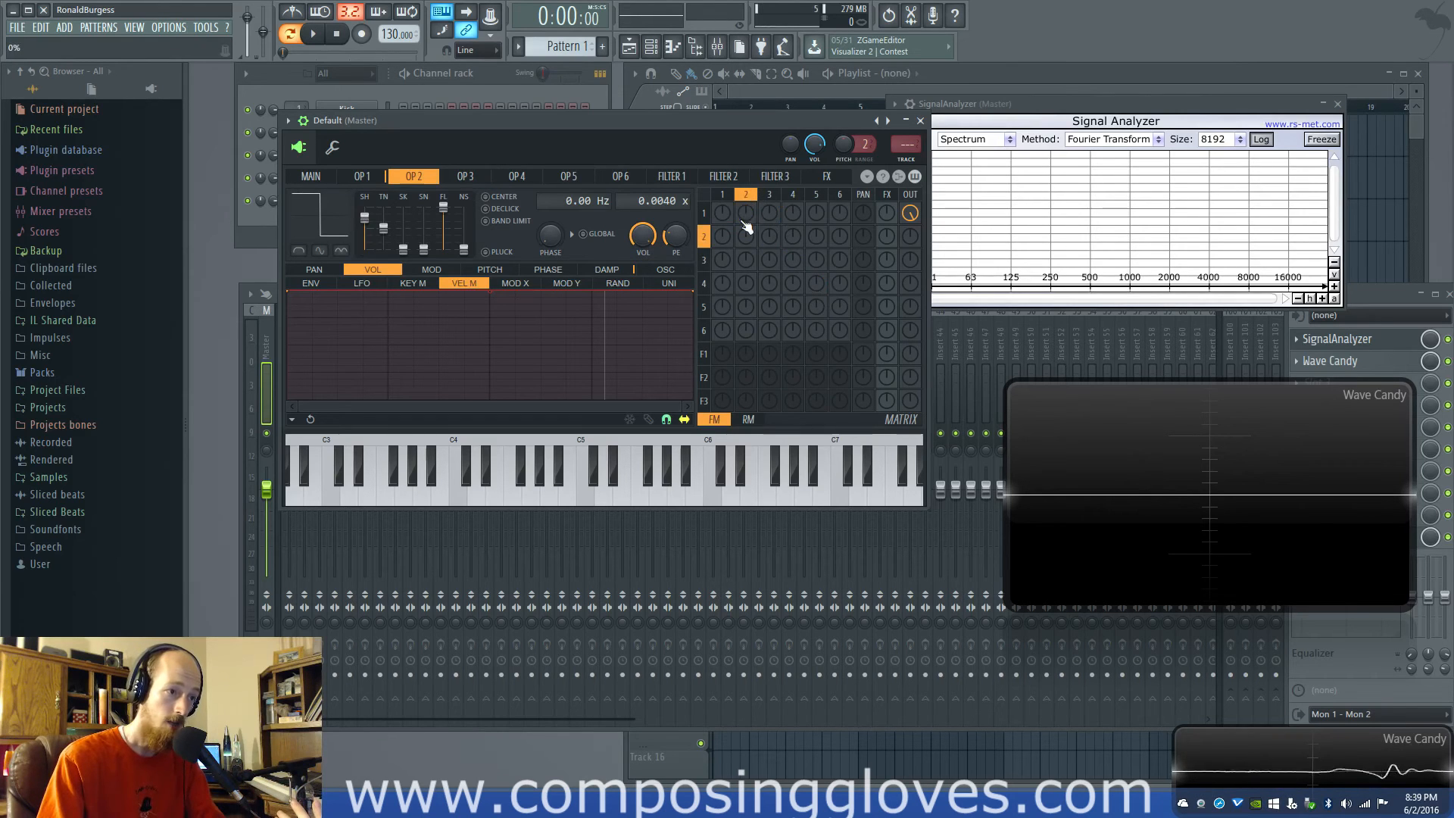
# Step back and forth through operators 2, 3 and 4 to compare their waveforms and frequency ratios, ending on operator 1
pyautogui.click(769, 196)
pyautogui.click(750, 197)
pyautogui.click(767, 198)
pyautogui.click(750, 196)
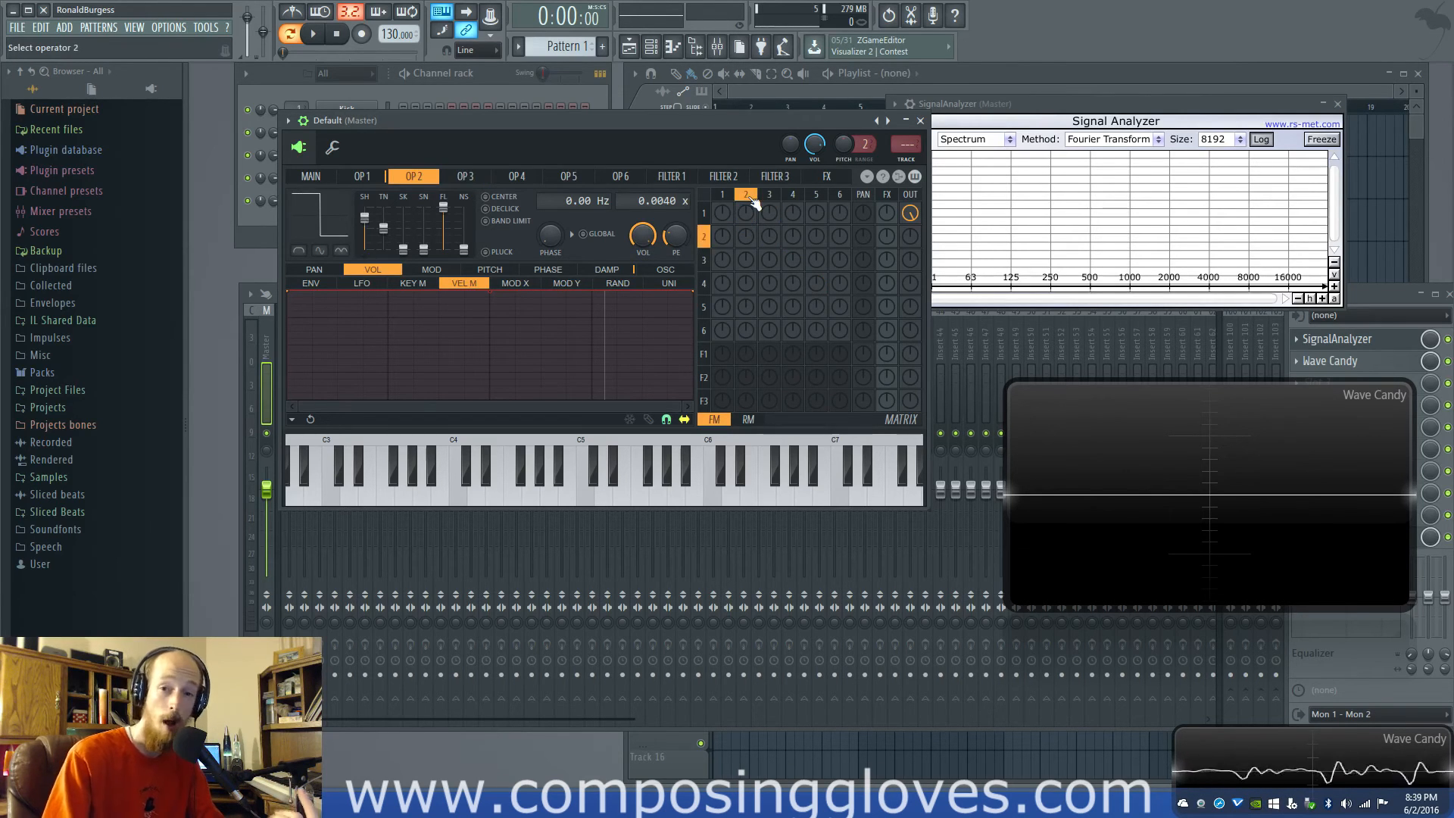
pyautogui.click(792, 197)
pyautogui.click(768, 197)
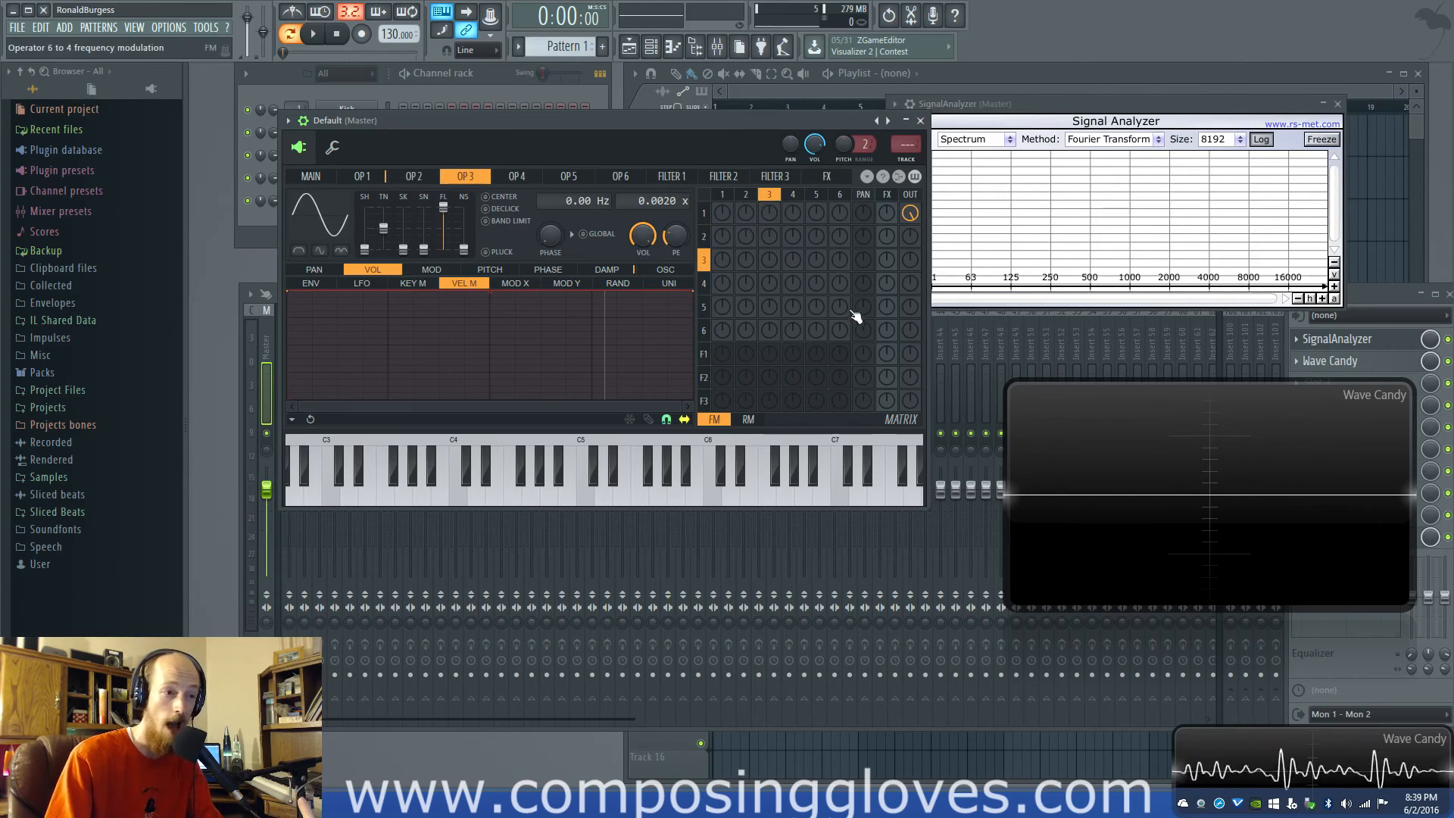
pyautogui.click(746, 197)
pyautogui.click(769, 197)
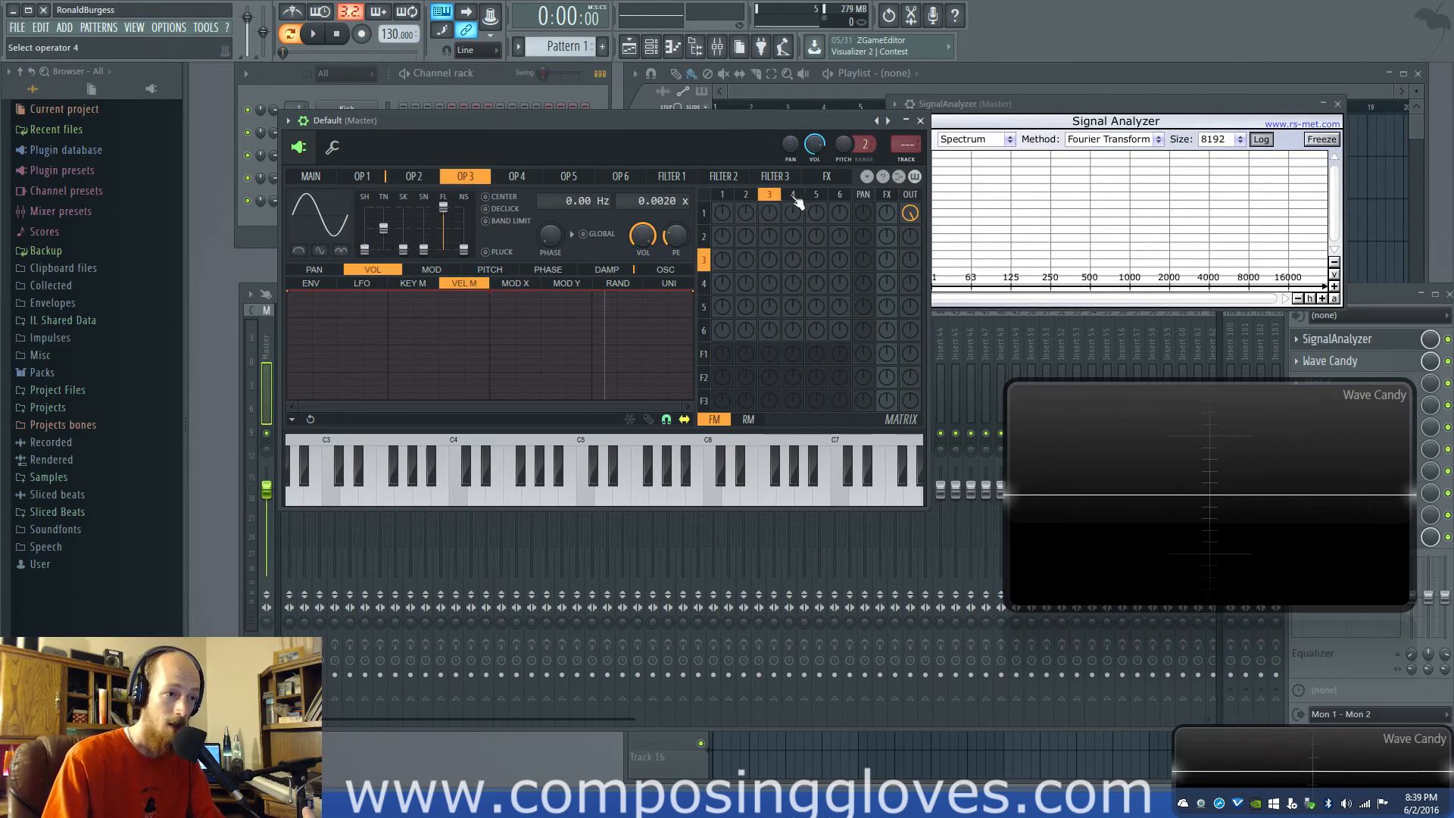
pyautogui.click(792, 197)
pyautogui.click(746, 197)
pyautogui.click(733, 197)
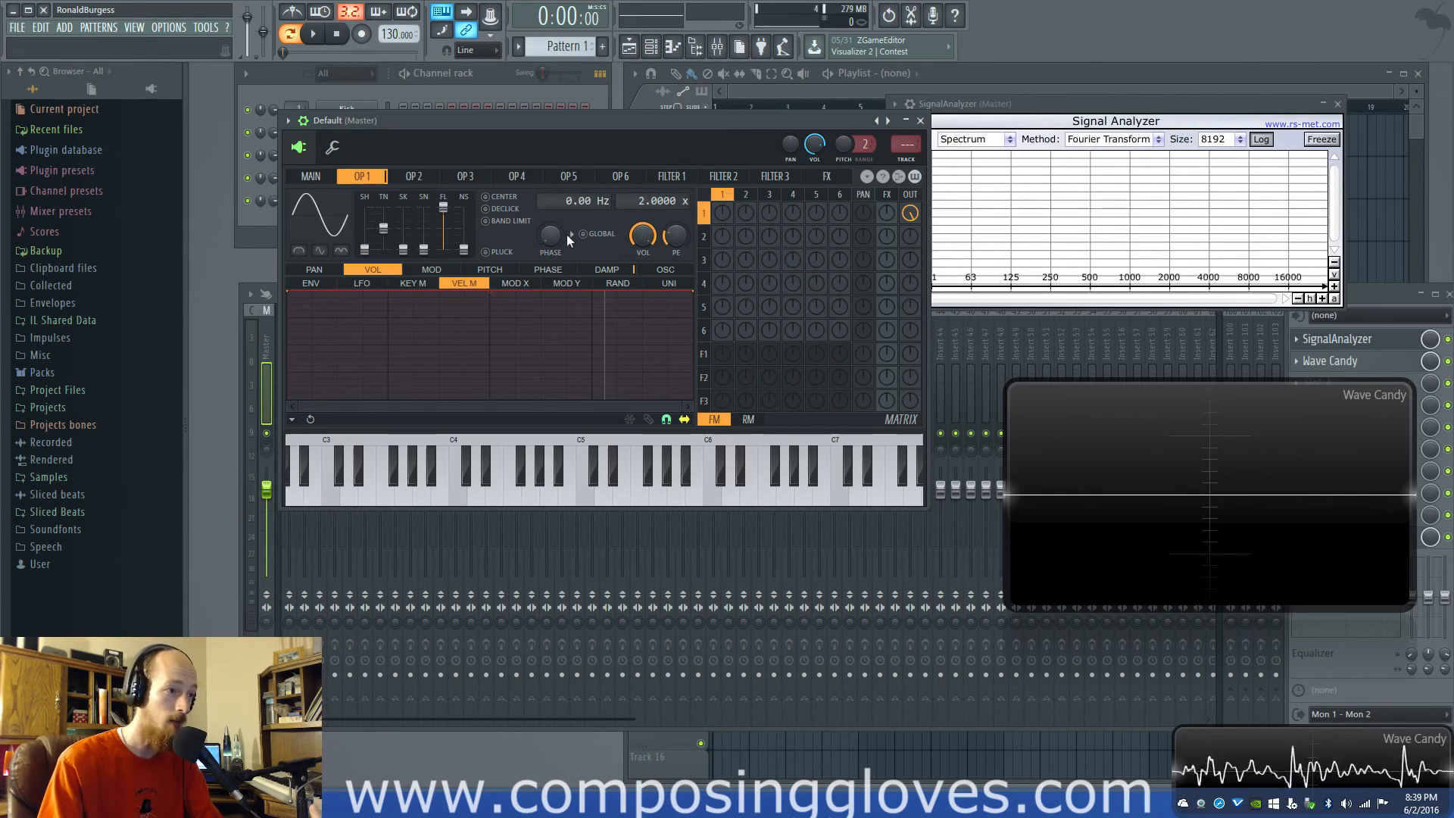
# Review the settings of operators 1, 2 and 3 and finish on the synth's main settings page
pyautogui.click(414, 178)
pyautogui.click(459, 180)
pyautogui.click(424, 179)
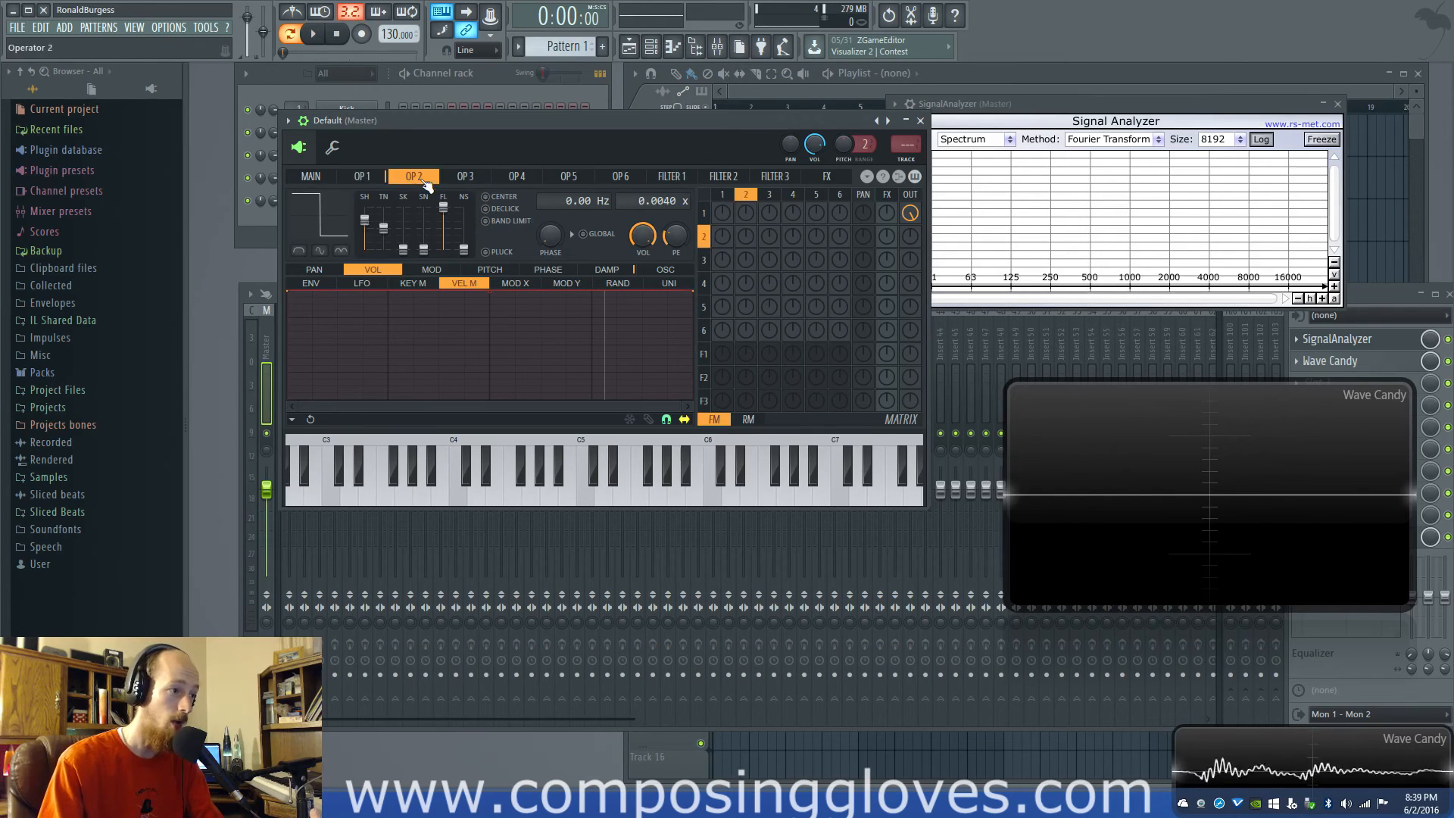
pyautogui.click(375, 179)
pyautogui.click(405, 180)
pyautogui.click(364, 182)
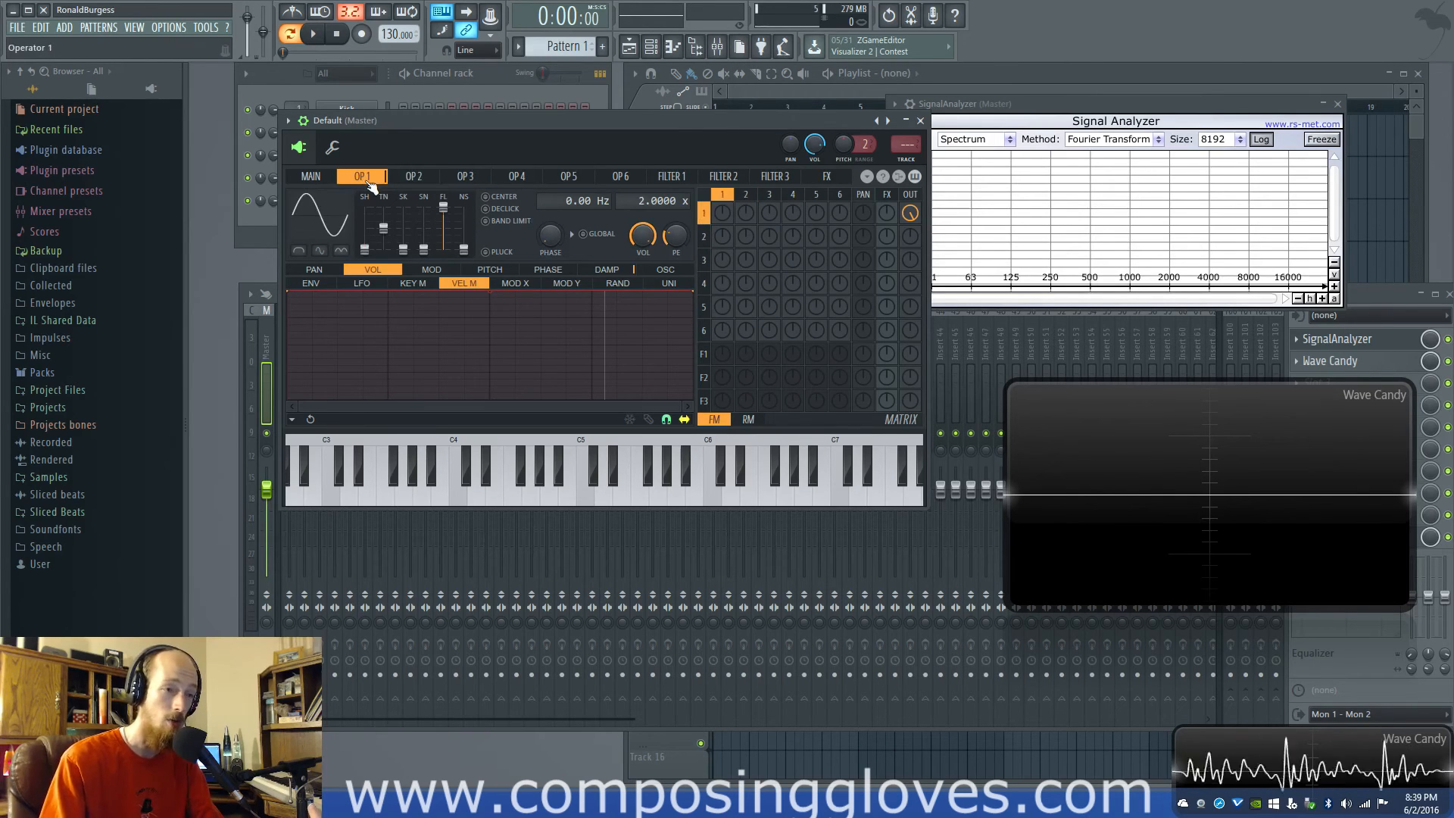
pyautogui.click(330, 181)
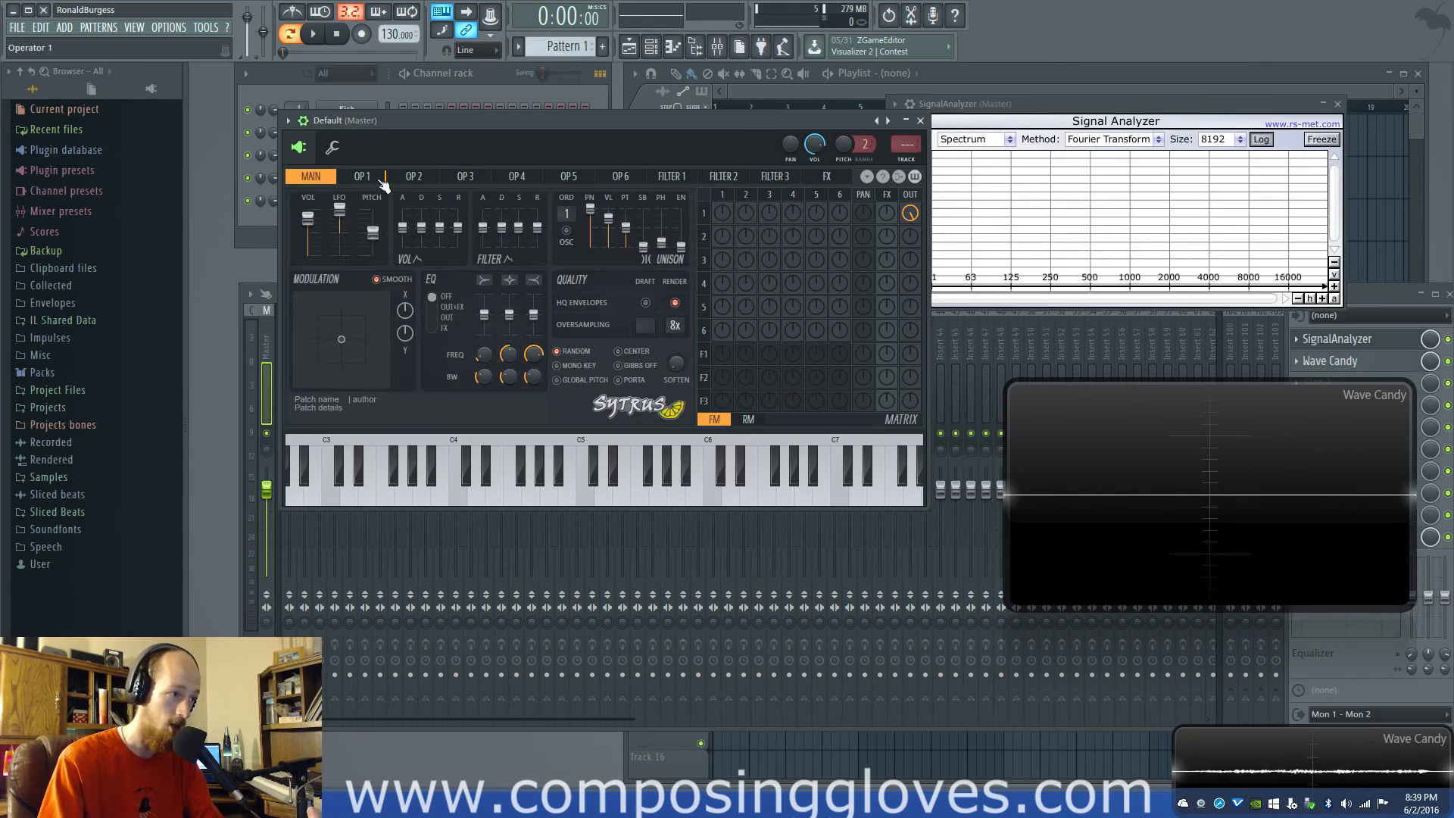
pyautogui.click(466, 178)
pyautogui.click(362, 179)
pyautogui.click(305, 181)
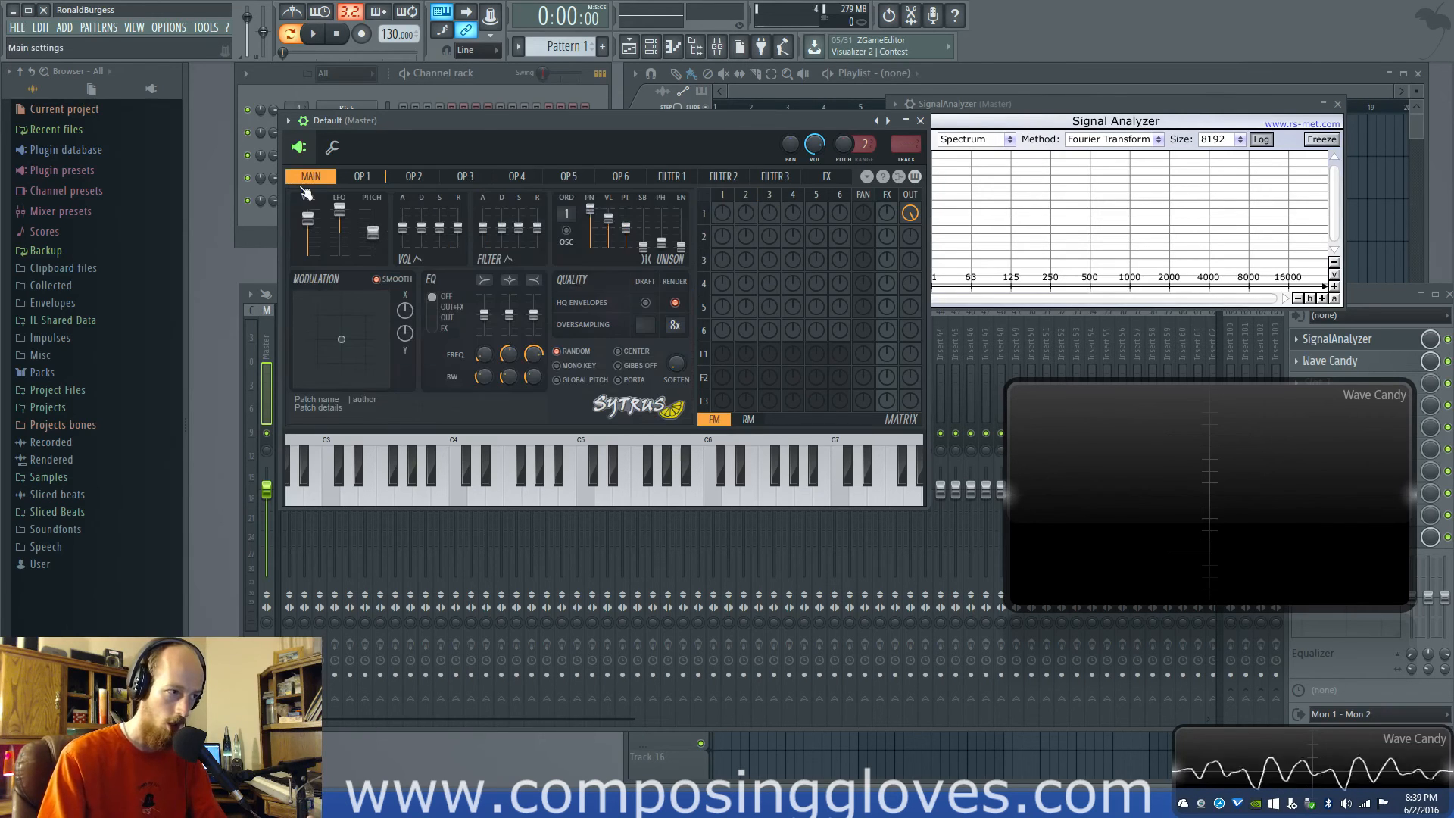